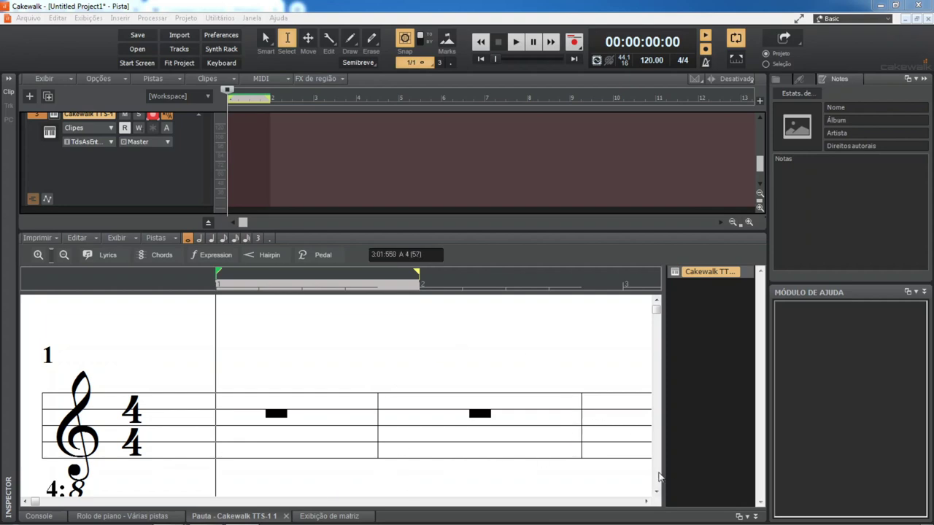
Step: Change the time signature at measure 1 to 3/4, keeping the key signature in C
left_click(51, 254)
left_click_drag(60, 272, 60, 328)
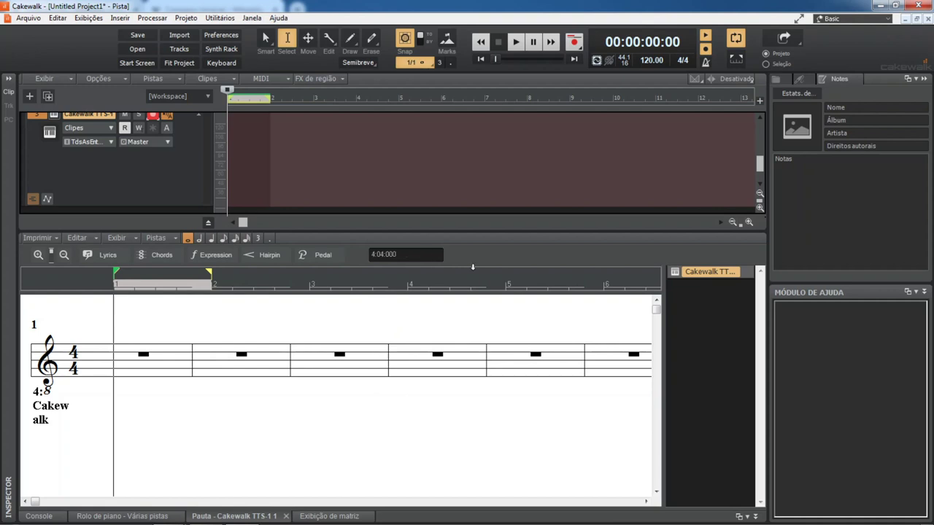
left_click(682, 60)
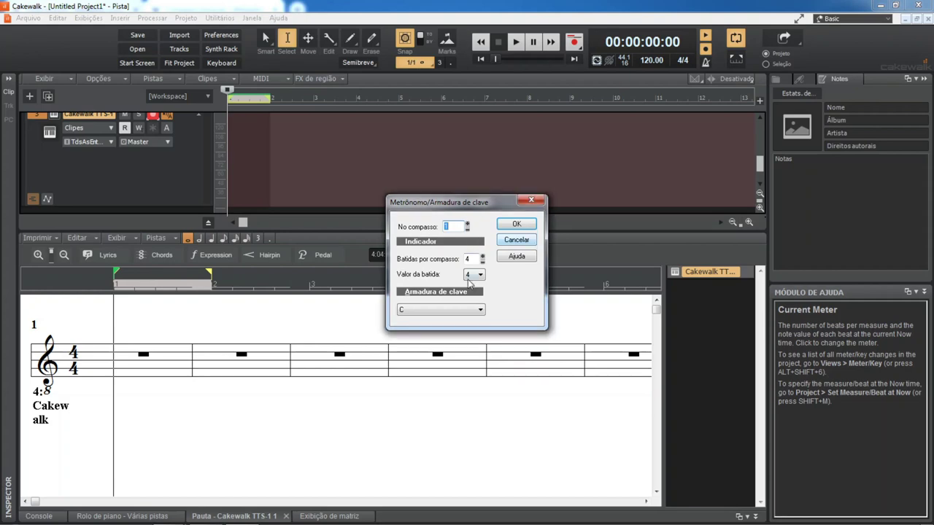
key("Tab")
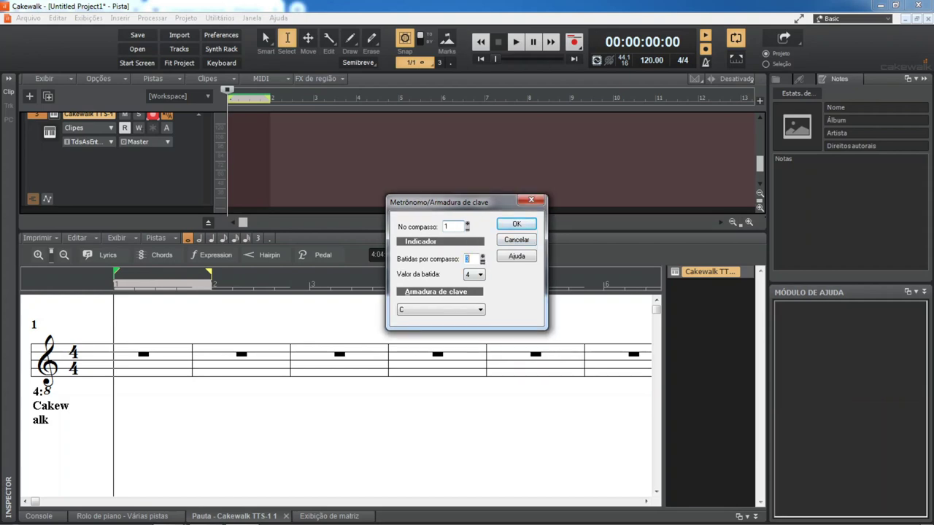
left_click(513, 227)
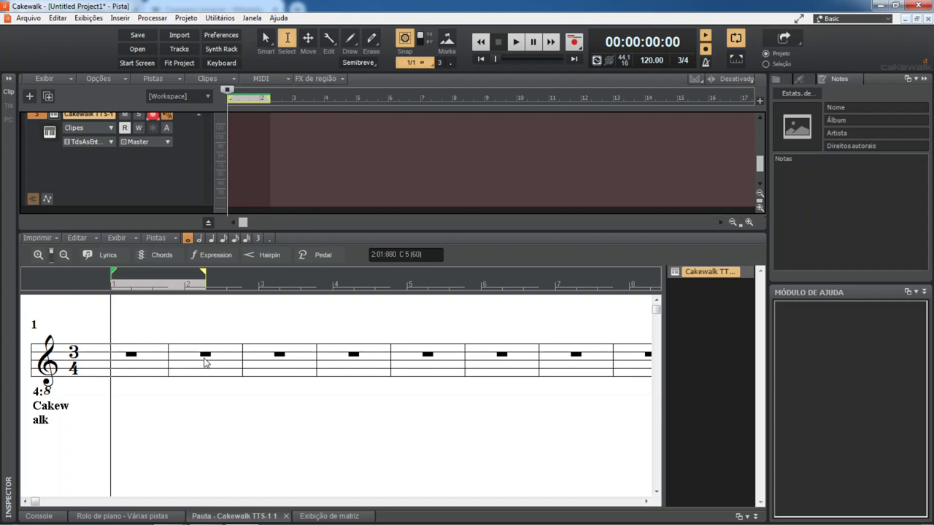
Step: Shorten the playback loop so it covers only measure 1, playing the loop before and after the change
left_click(513, 41)
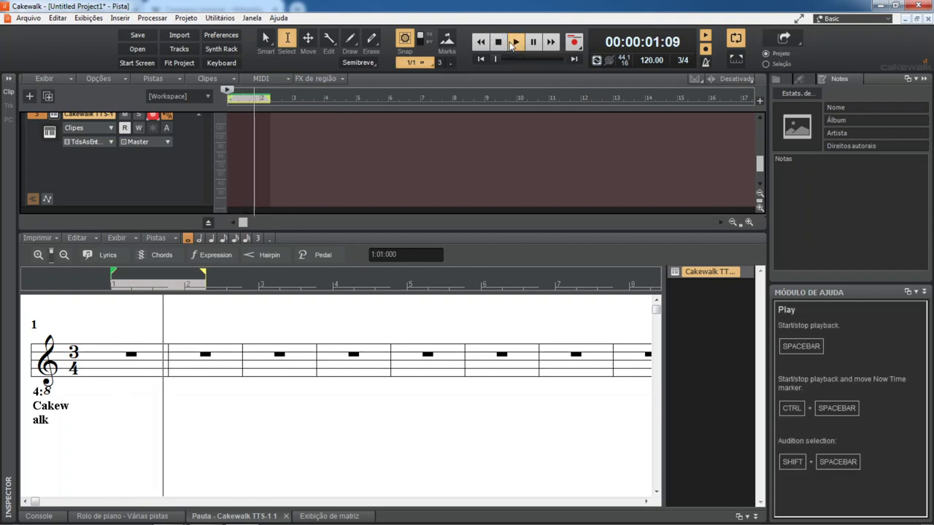
key("space")
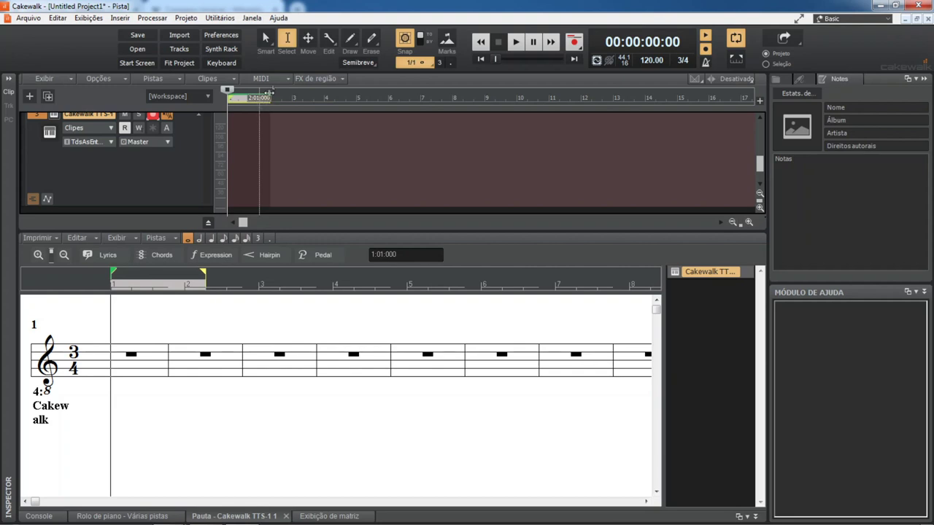
left_click_drag(259, 97, 252, 97)
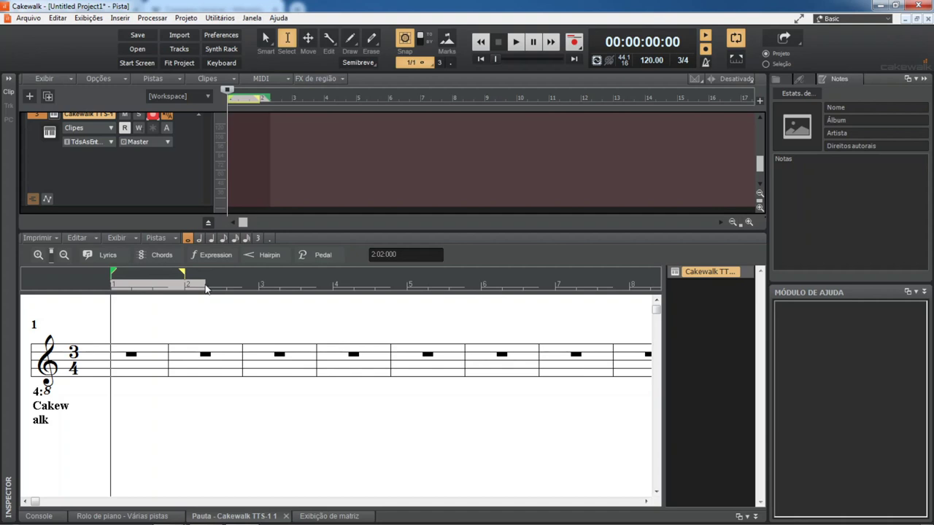
left_click(515, 42)
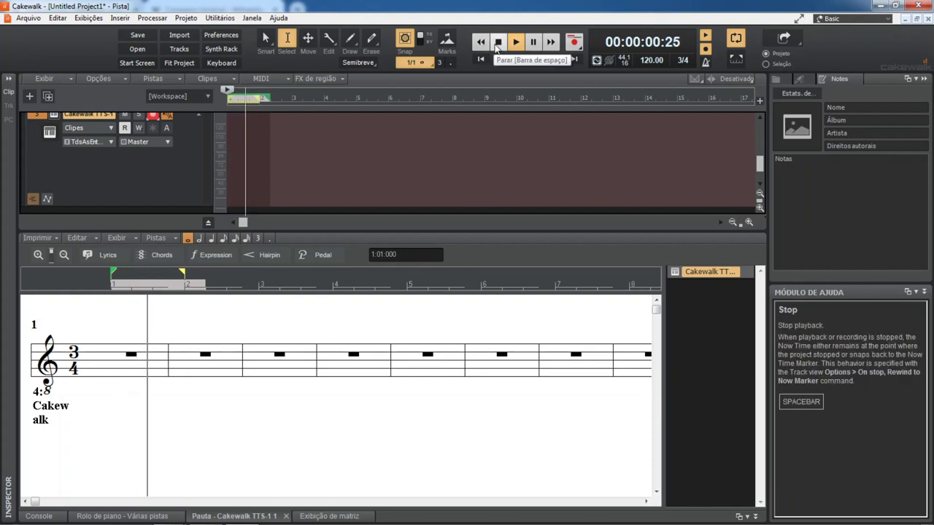
left_click(496, 44)
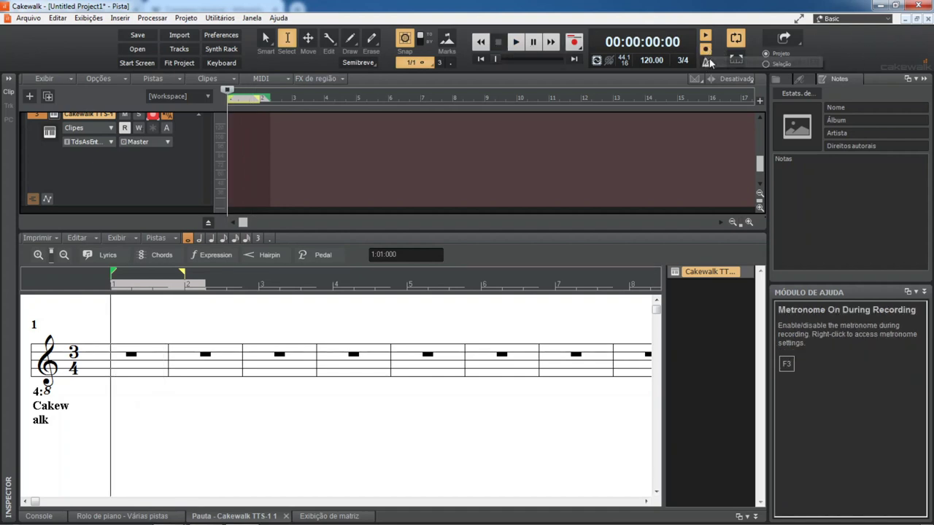
Step: Open the virtual piano controller and play single white-key notes over the looped 3/4 measure, then stop playback
left_click(223, 63)
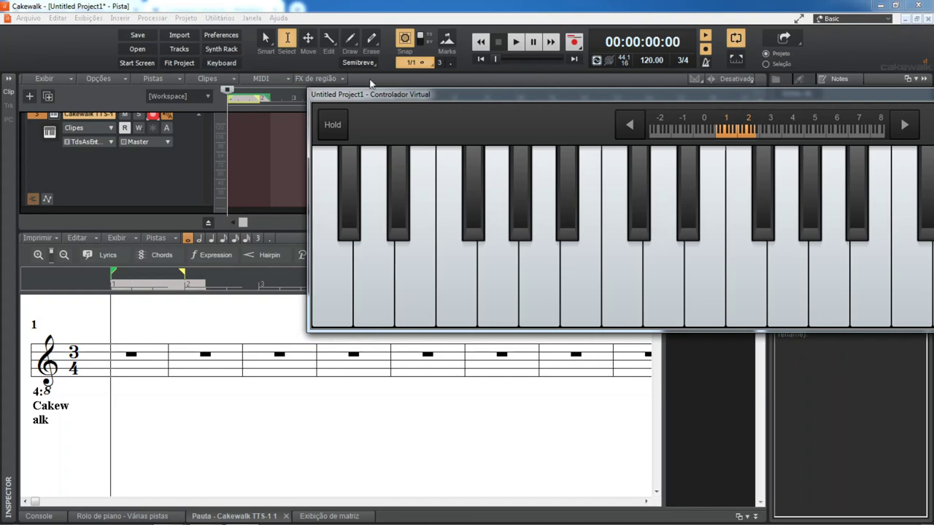
left_click_drag(411, 93, 116, 126)
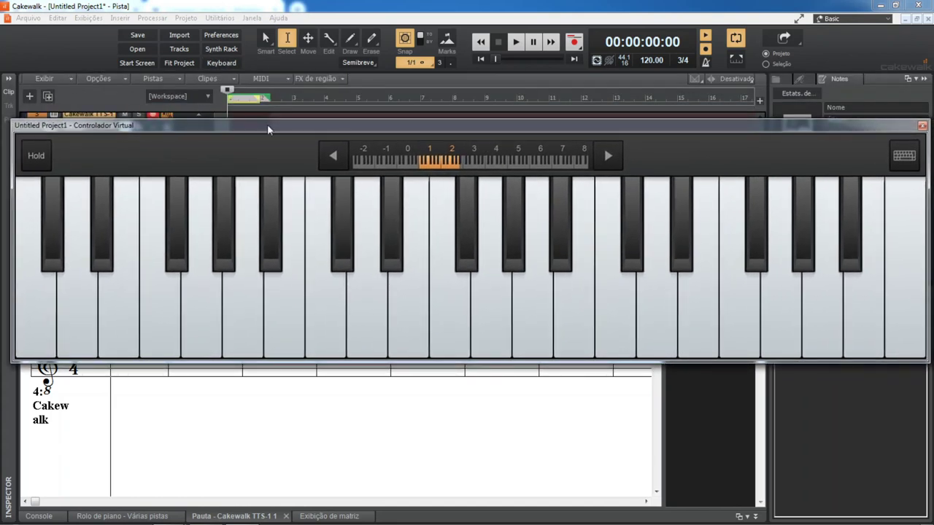
left_click(515, 42)
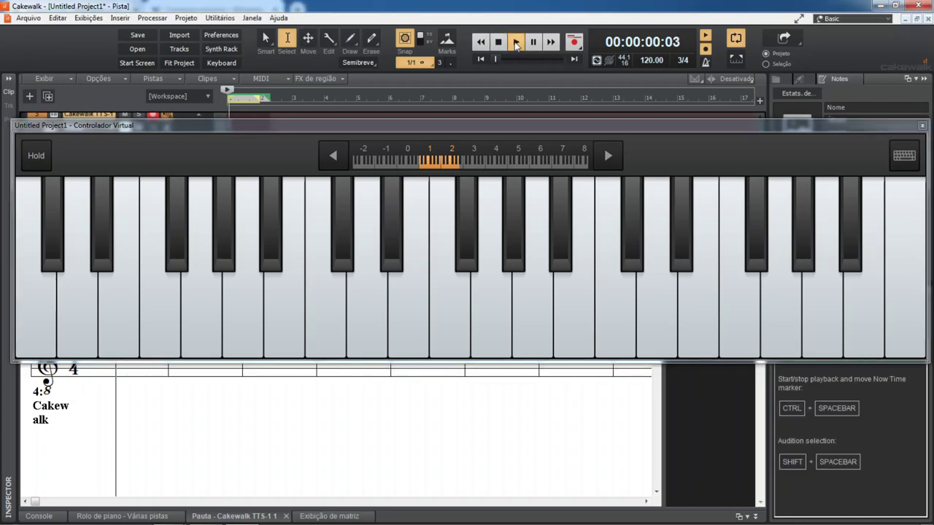
left_click(411, 318)
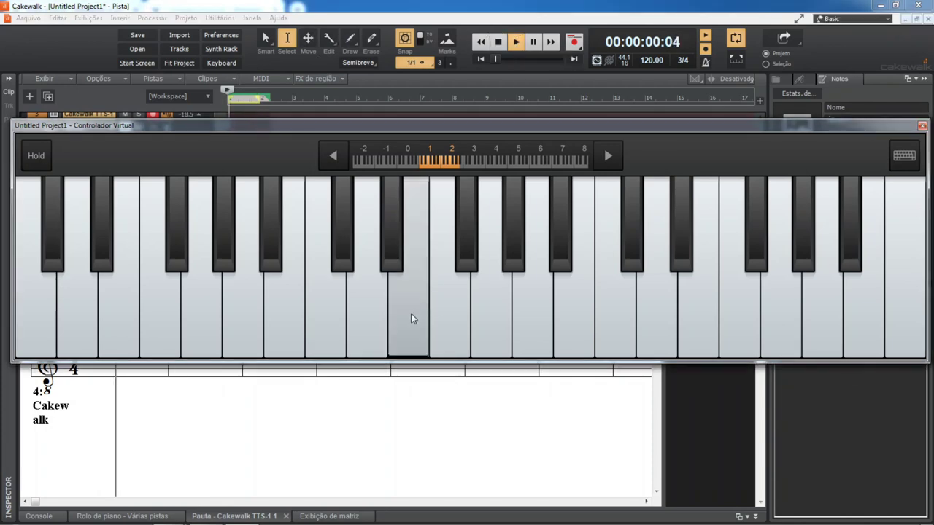
left_click(400, 313)
left_click(451, 300)
left_click(539, 286)
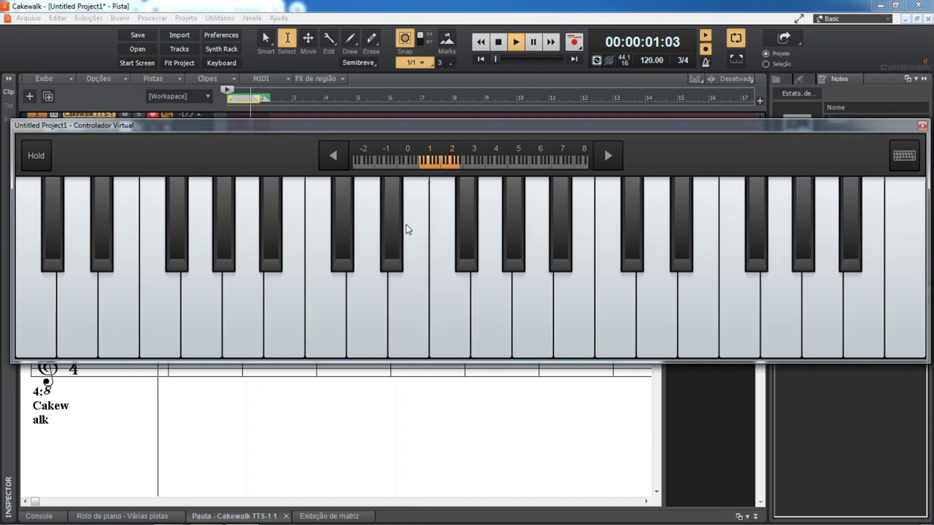
left_click(411, 299)
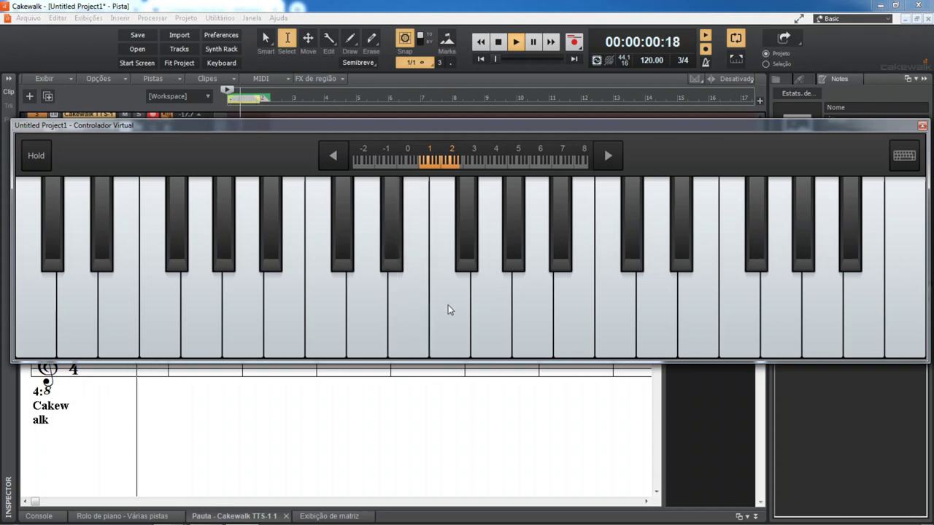
left_click(584, 296)
left_click(656, 300)
left_click(601, 297)
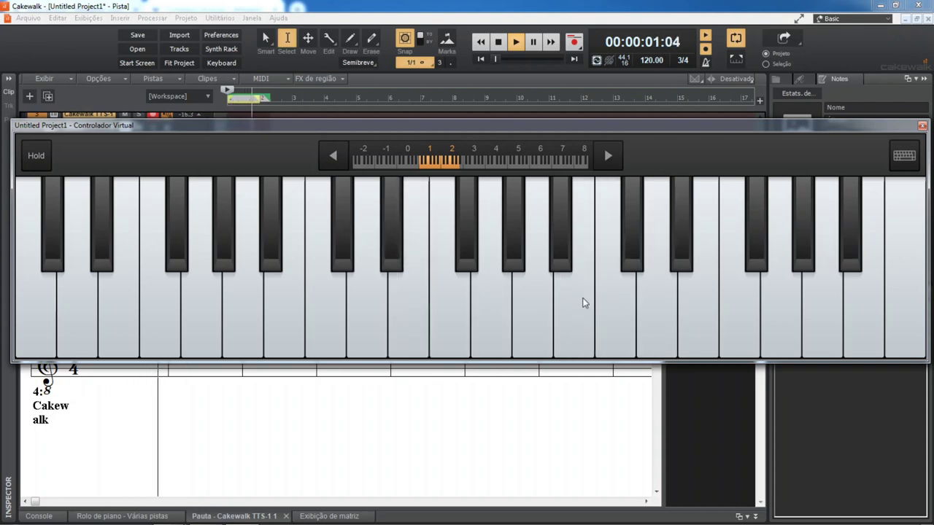
left_click(498, 42)
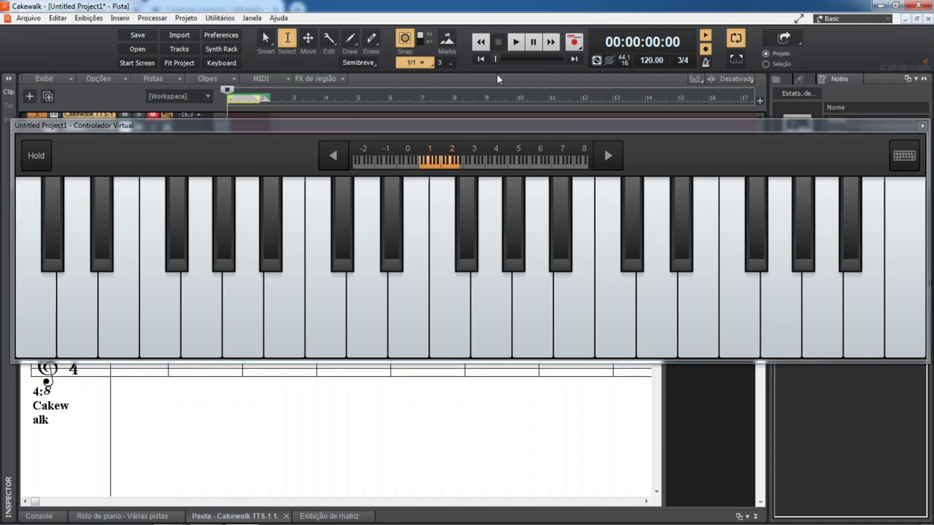
Step: Play another run of notes on the virtual controller over the looping measure, then close the controller and stop playback
left_click(515, 43)
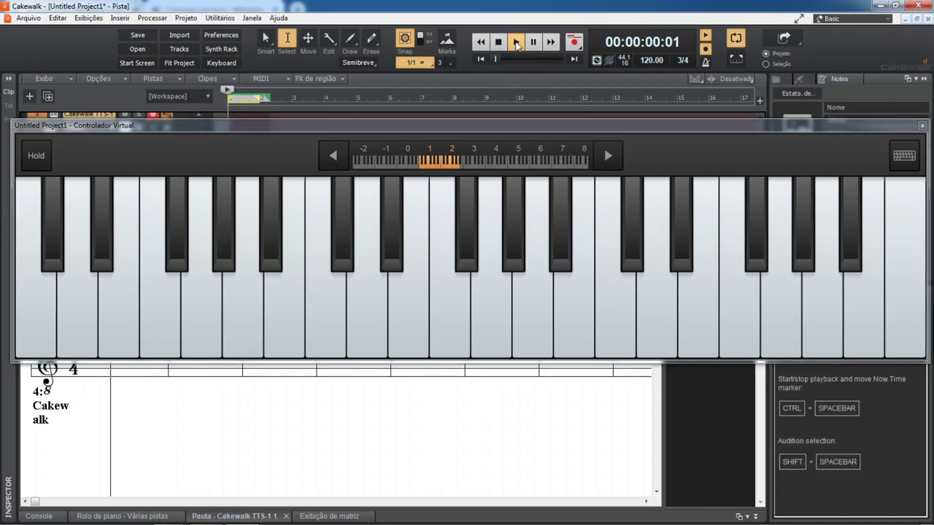
left_click(411, 289)
left_click(399, 246)
left_click(413, 299)
left_click(484, 286)
left_click(611, 286)
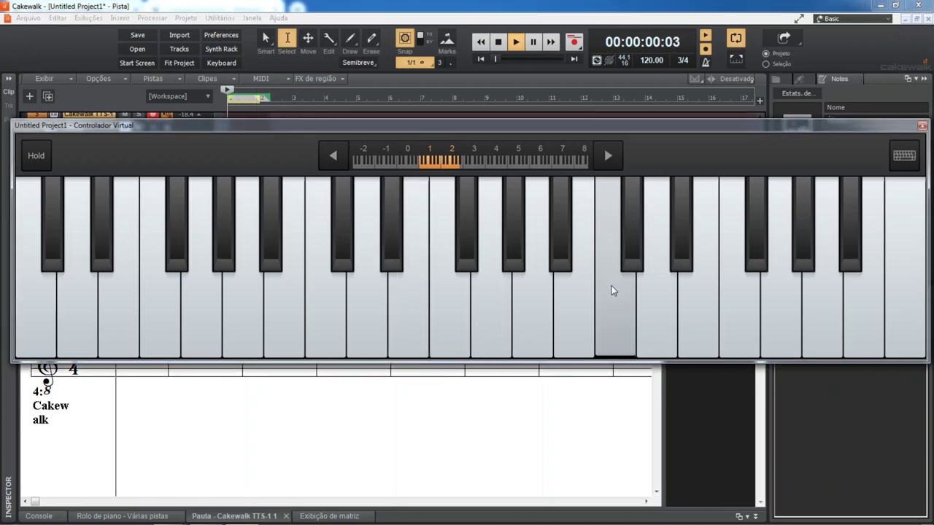
left_click(583, 288)
left_click(611, 291)
left_click(671, 291)
left_click(576, 289)
left_click(617, 292)
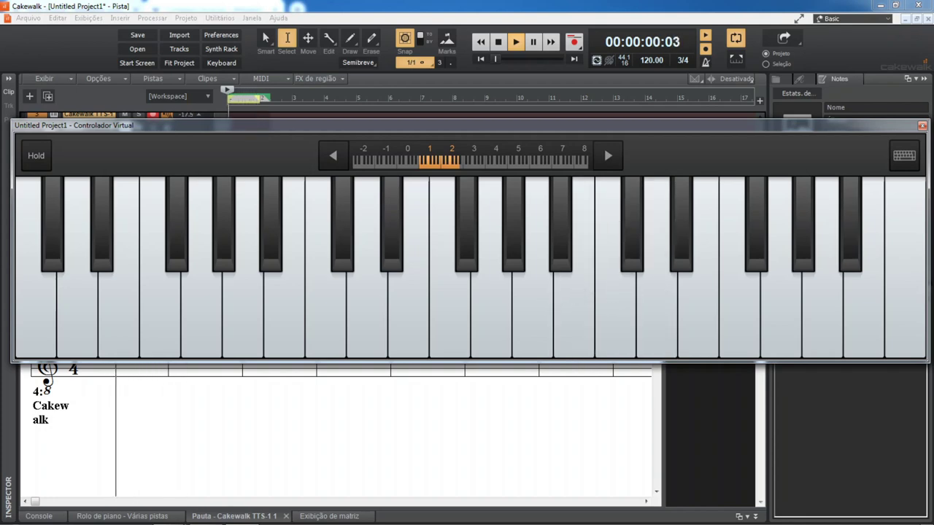
left_click(922, 125)
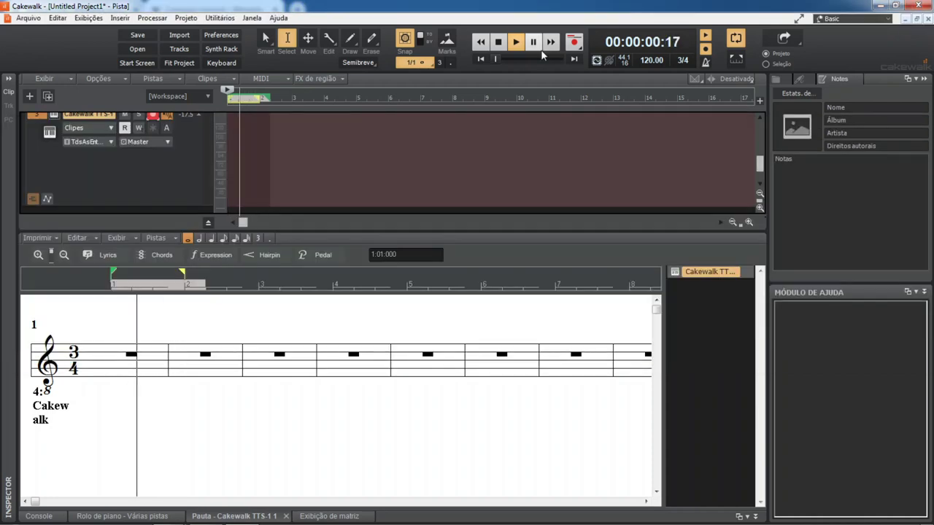
left_click(504, 41)
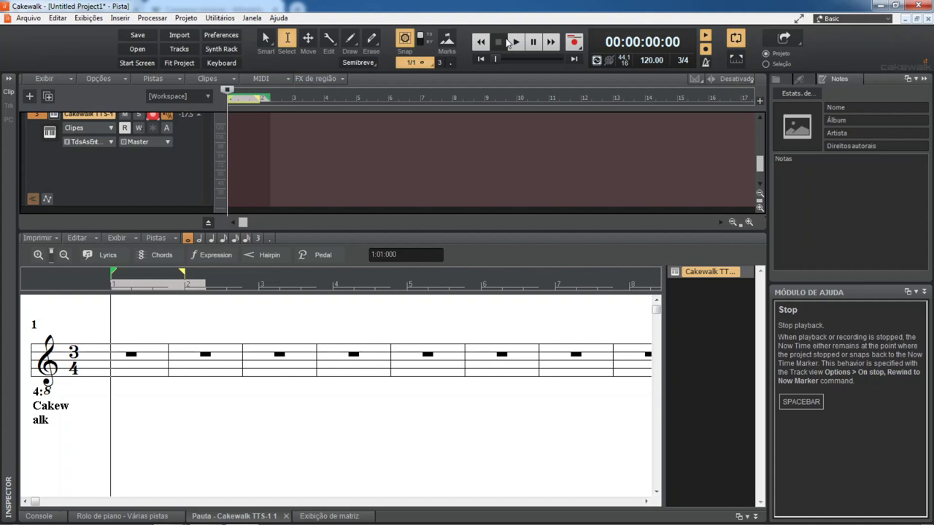
Step: Play the looped 3/4 measure without the virtual controller to hear its beat count, then stop playback
left_click(516, 43)
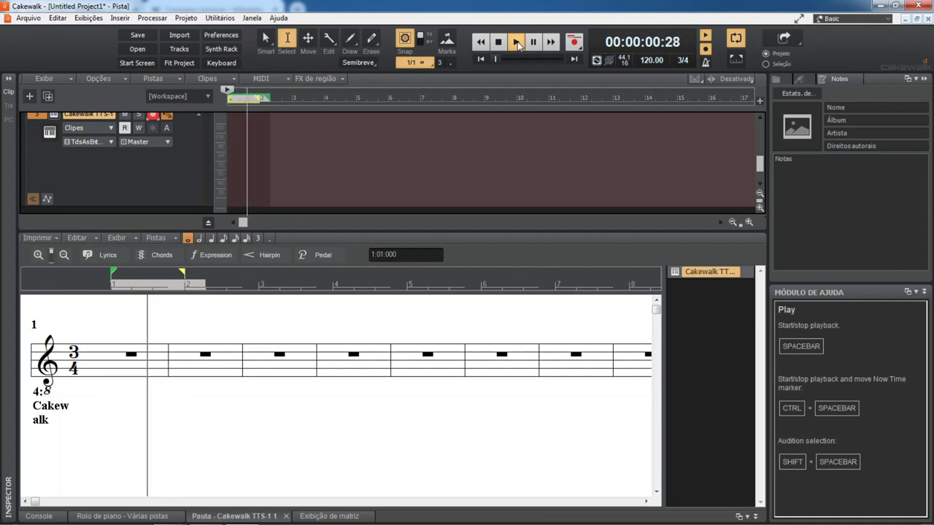
left_click(517, 42)
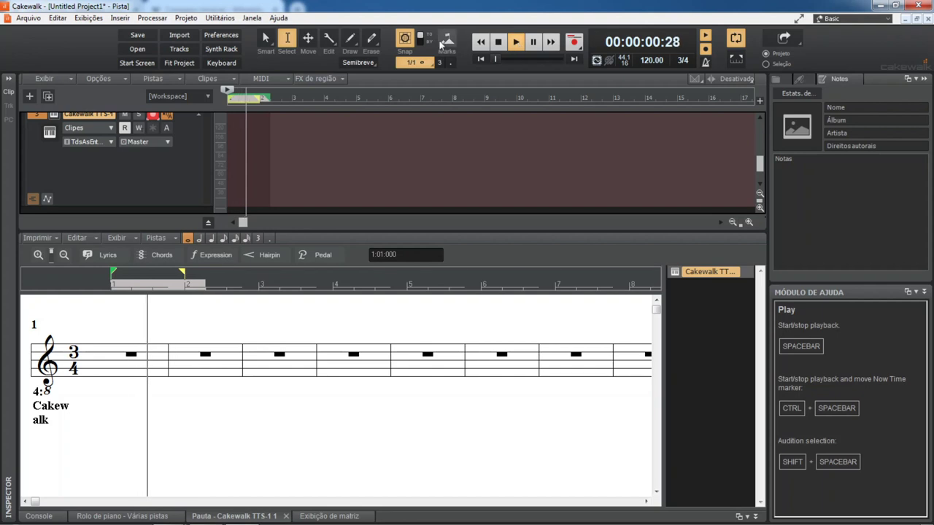
left_click(497, 43)
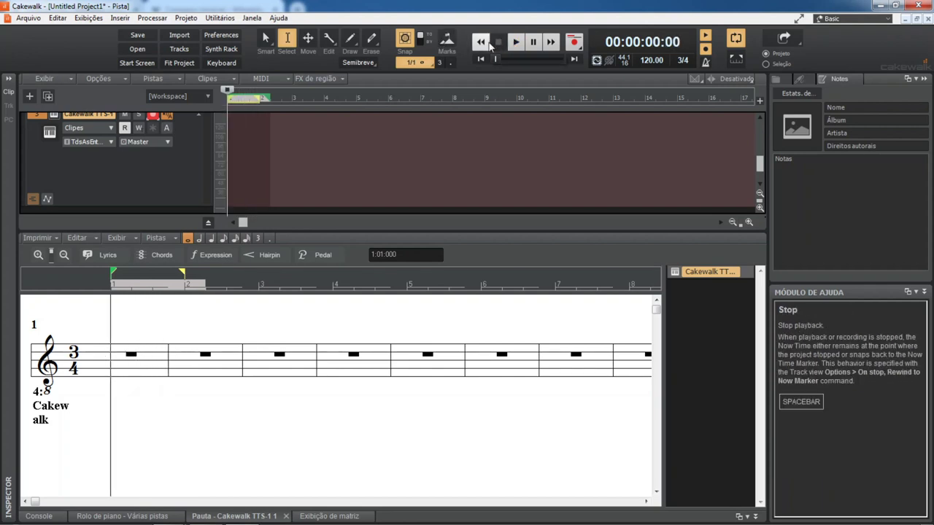
Step: Change the time signature at measure 1 to 2/4 and shorten the time selection to measure 1 only
left_click(680, 61)
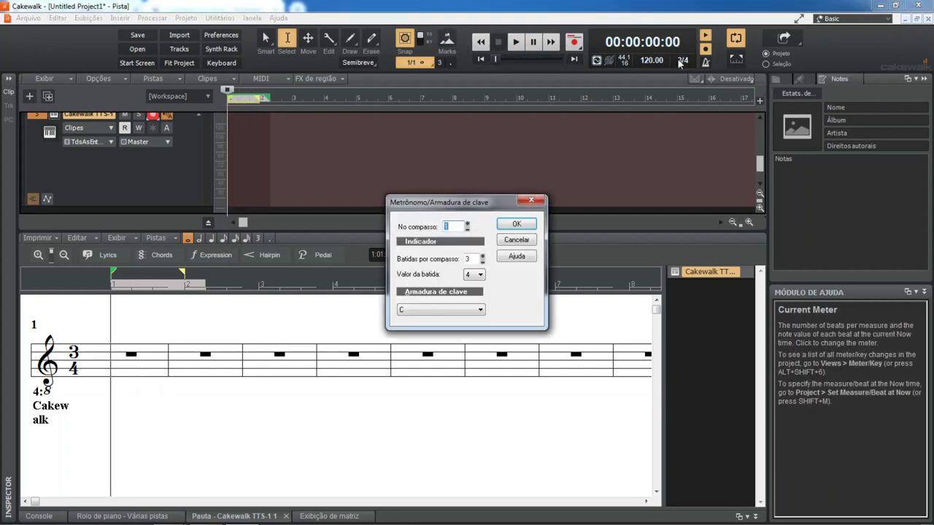
left_click(482, 262)
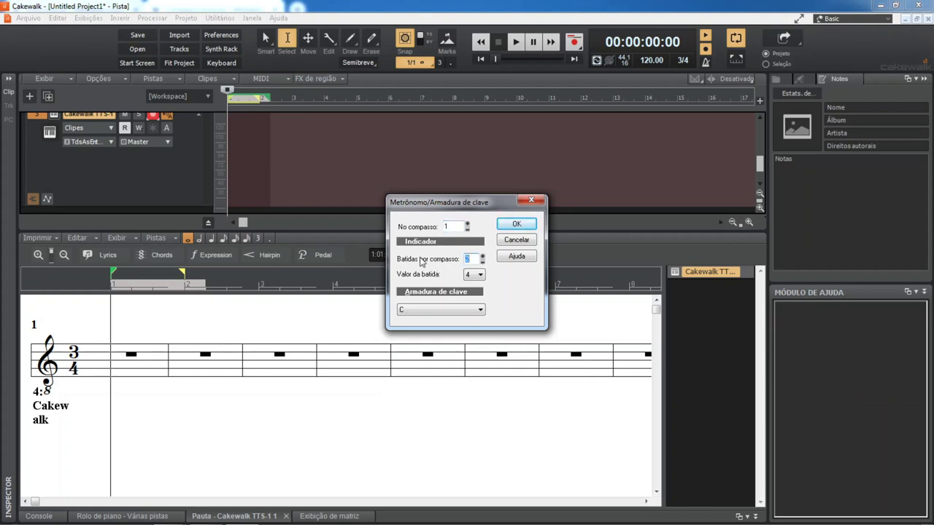
left_click(516, 224)
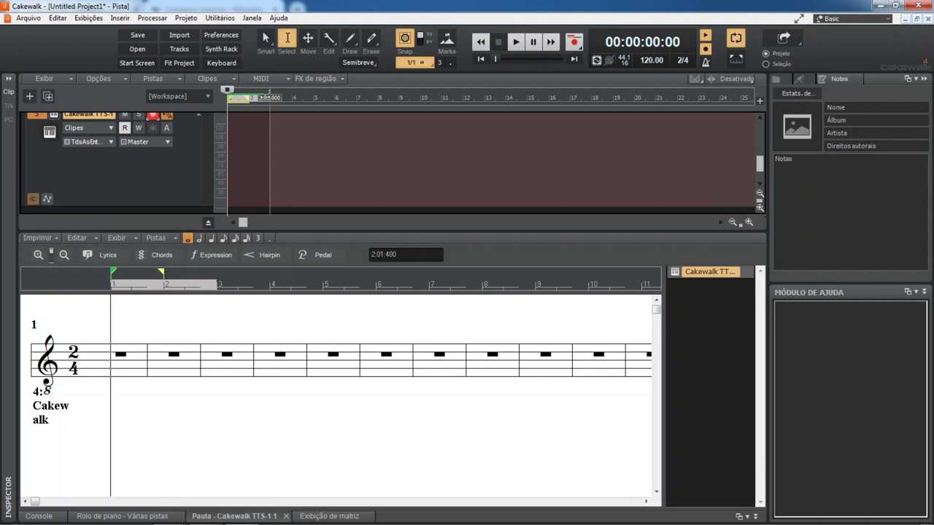
left_click_drag(270, 97, 248, 97)
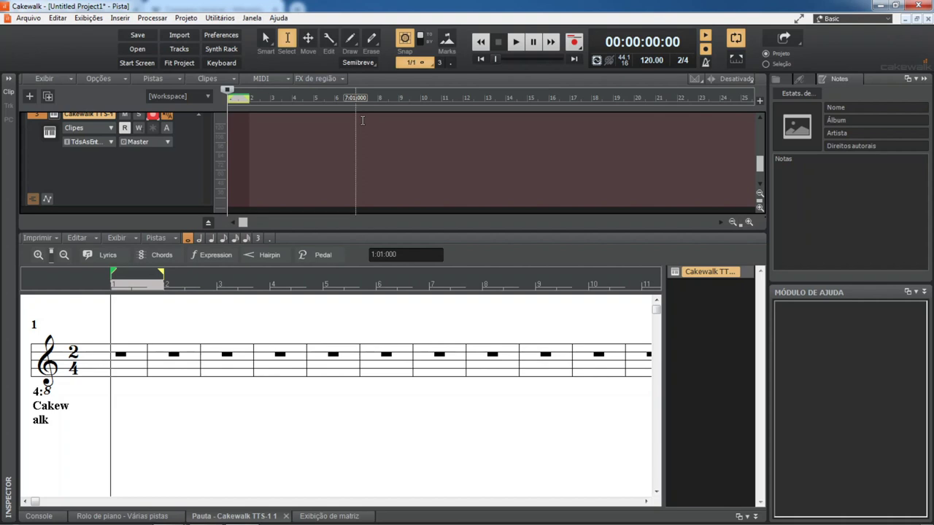
Step: Play the looped 2/4 measure twice, examining the enlarged staff during the second playback, then stop
left_click(516, 42)
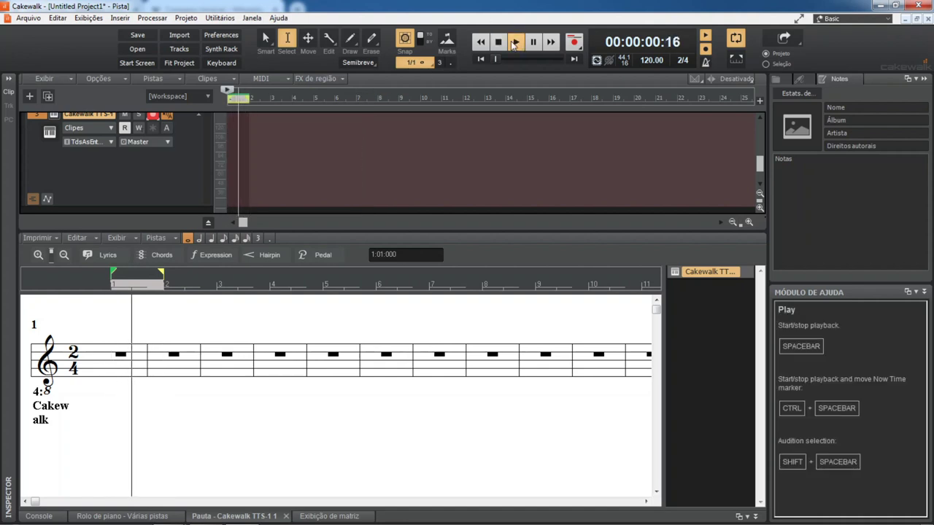
left_click(499, 42)
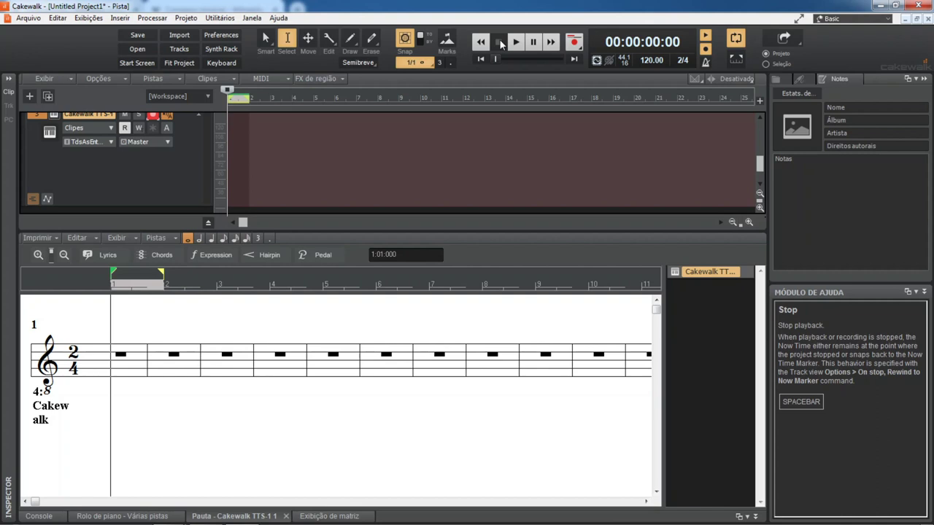
left_click(514, 42)
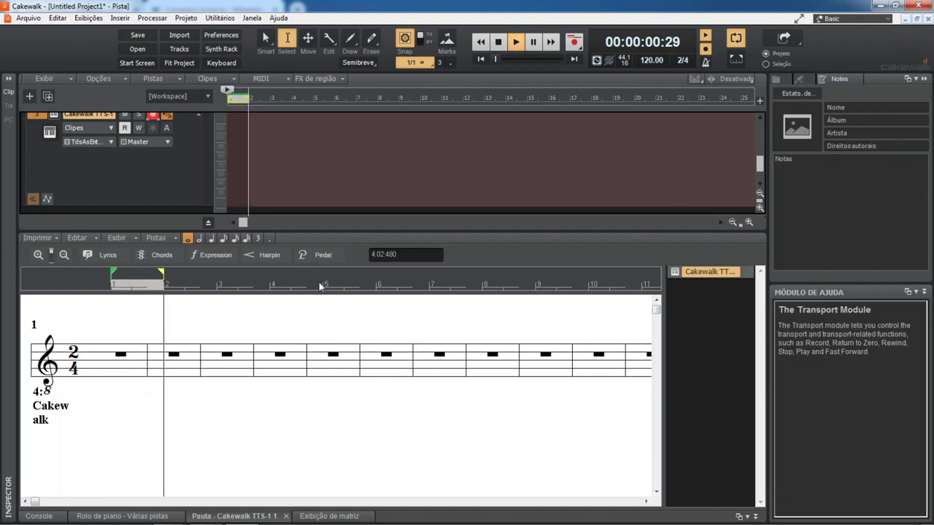
left_click_drag(51, 254, 57, 283)
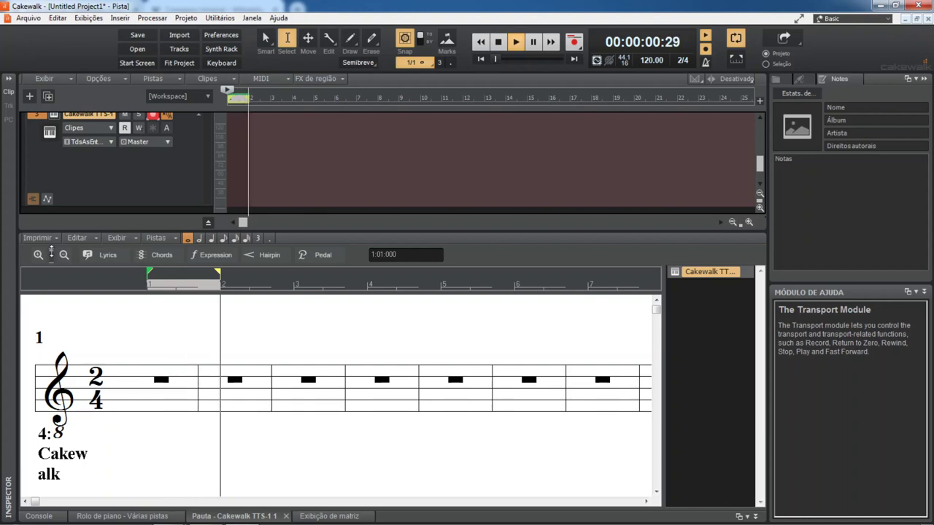
left_click(497, 43)
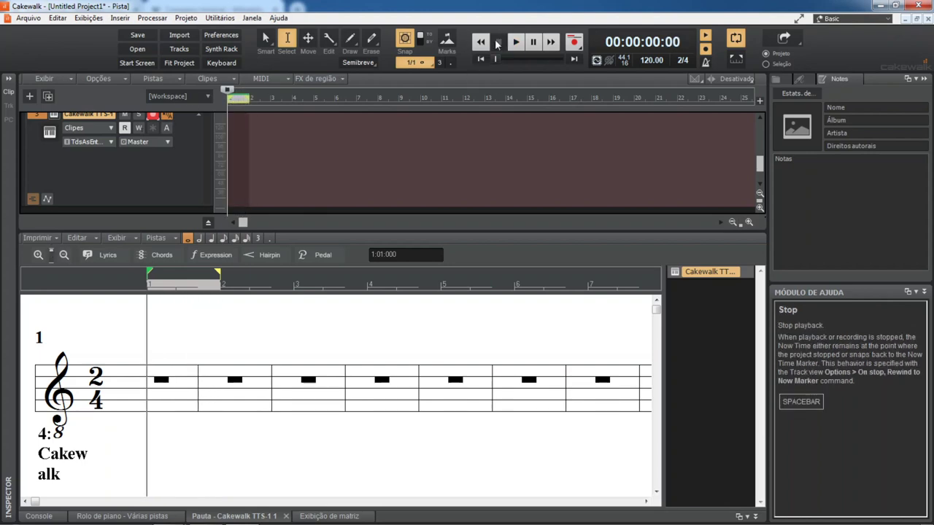
Step: Change the time signature at measure 1 to 4/4 and extend the loop and time selection to cover the full measure
left_click(680, 63)
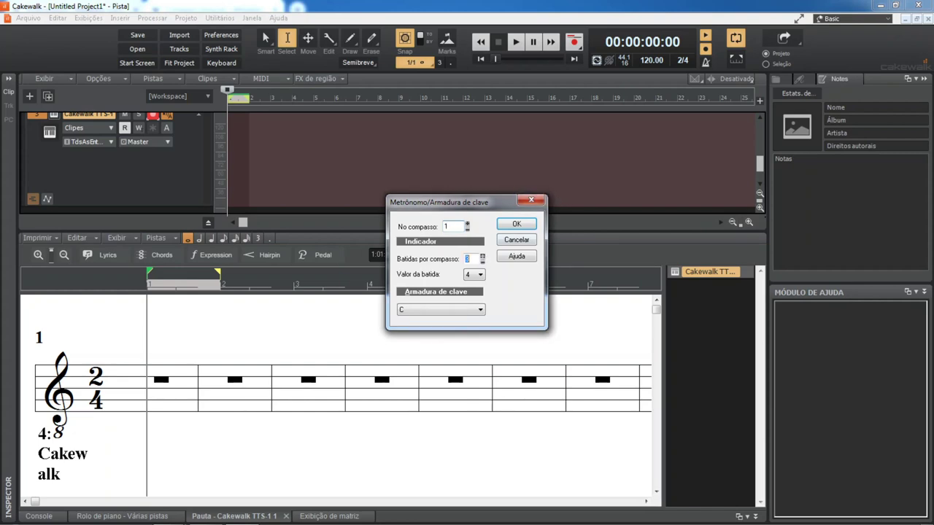
type("4")
left_click(511, 224)
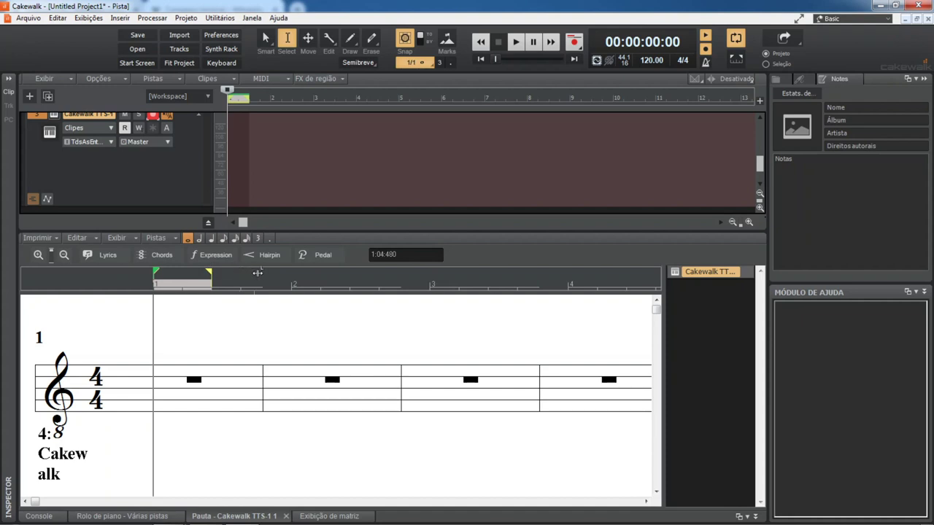
left_click_drag(259, 275, 265, 284)
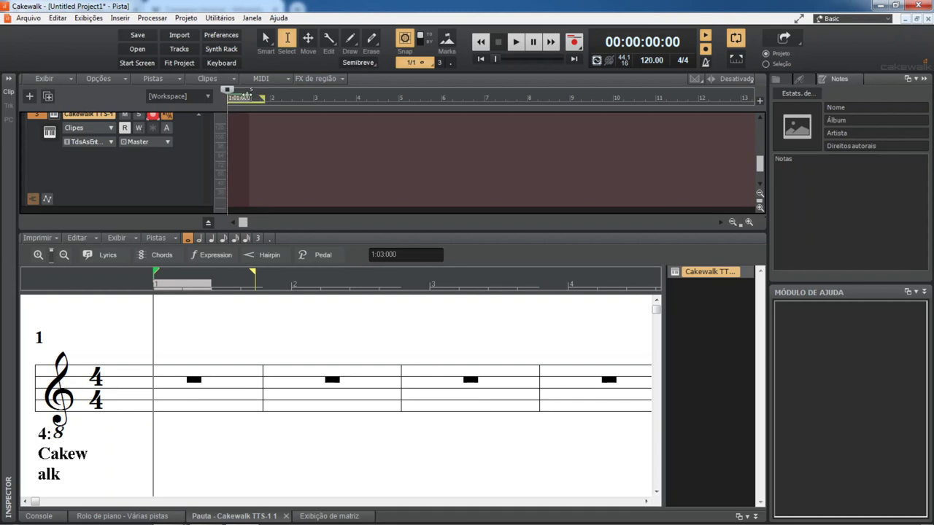
left_click_drag(251, 99, 269, 99)
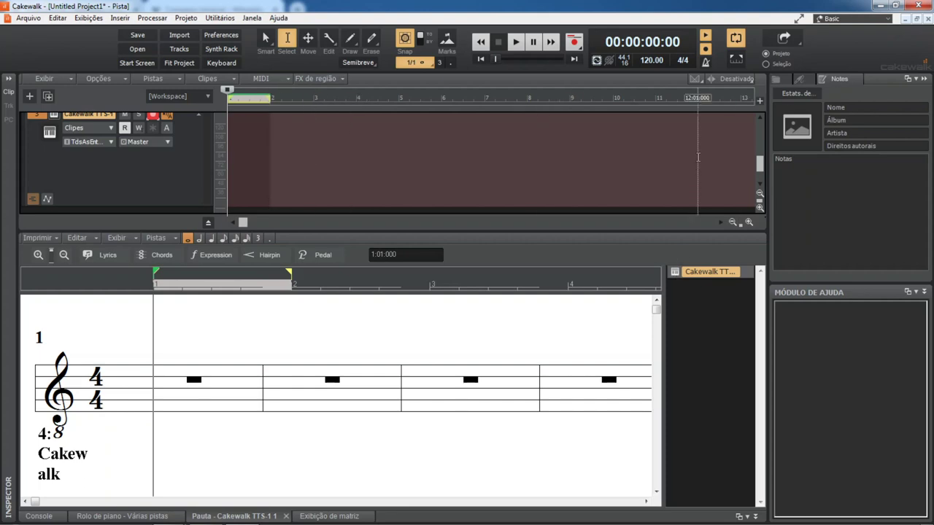
left_click(750, 223)
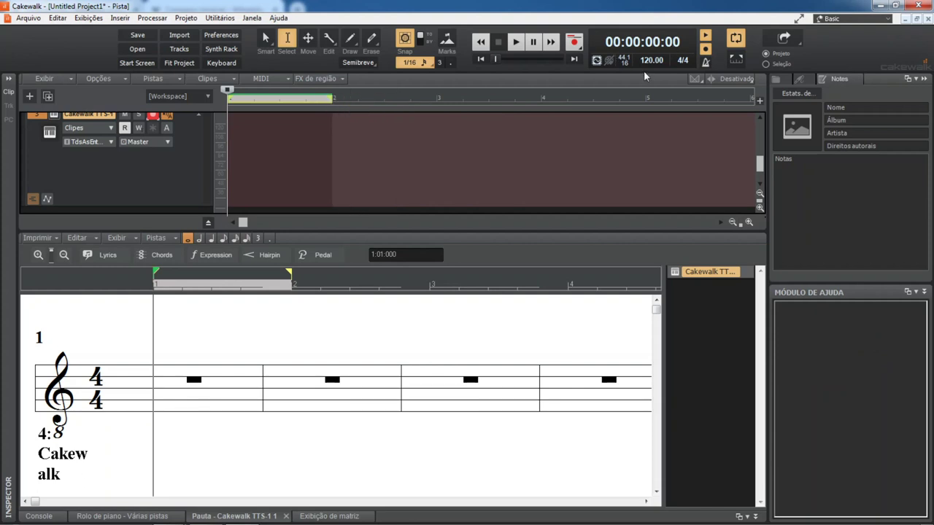
Step: Play the looped 4/4 measure and stop it, then set the tempo to 160.00 and play it again
left_click(513, 42)
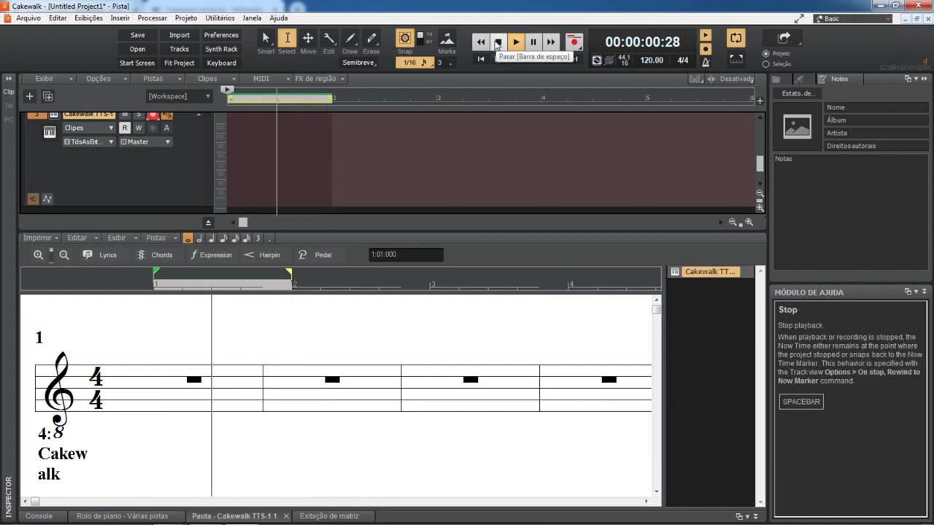
left_click(497, 42)
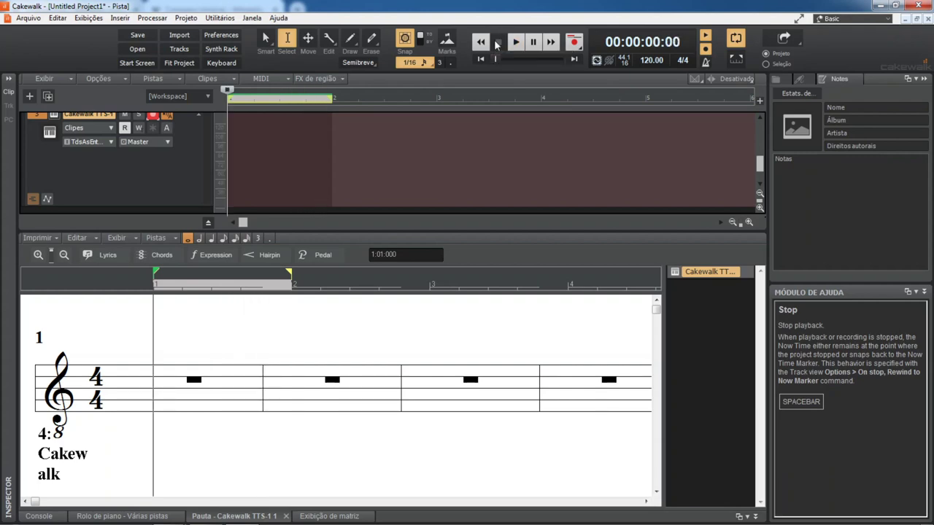
left_click(648, 61)
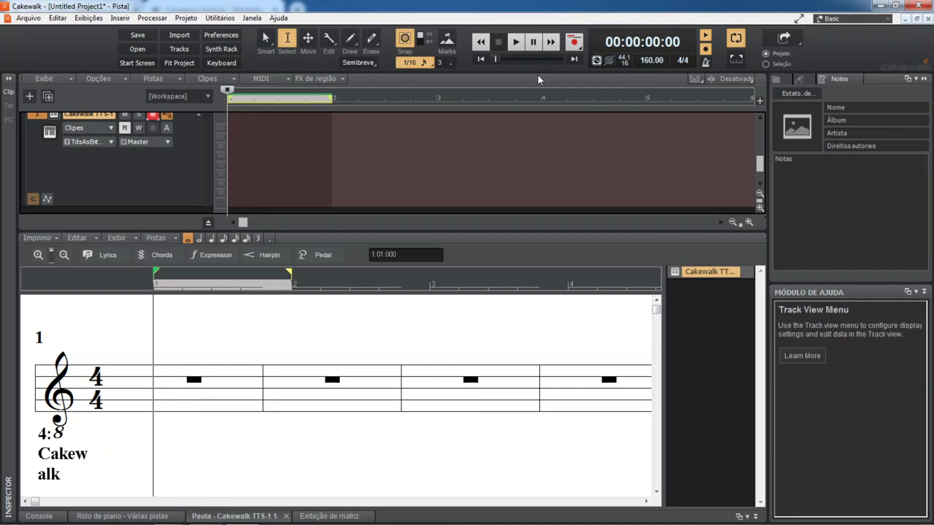
left_click(515, 42)
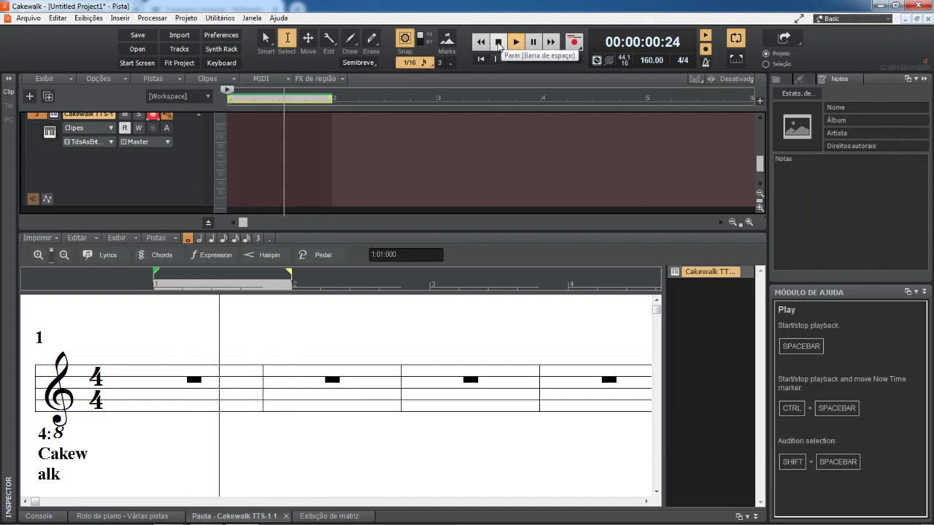
left_click(498, 41)
Step: Set the tempo to 200.00, play the looped 4/4 measure, then stop playback
left_click(650, 61)
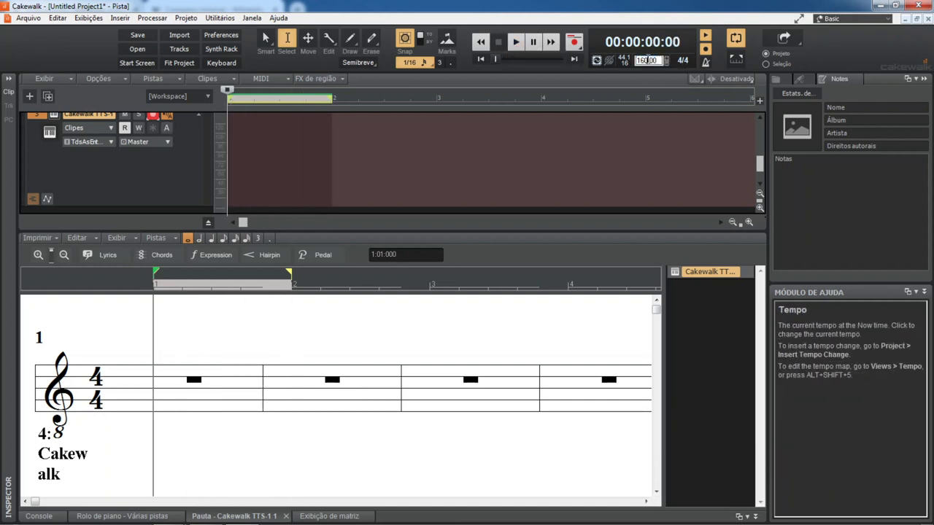
type("200.00")
key("Return")
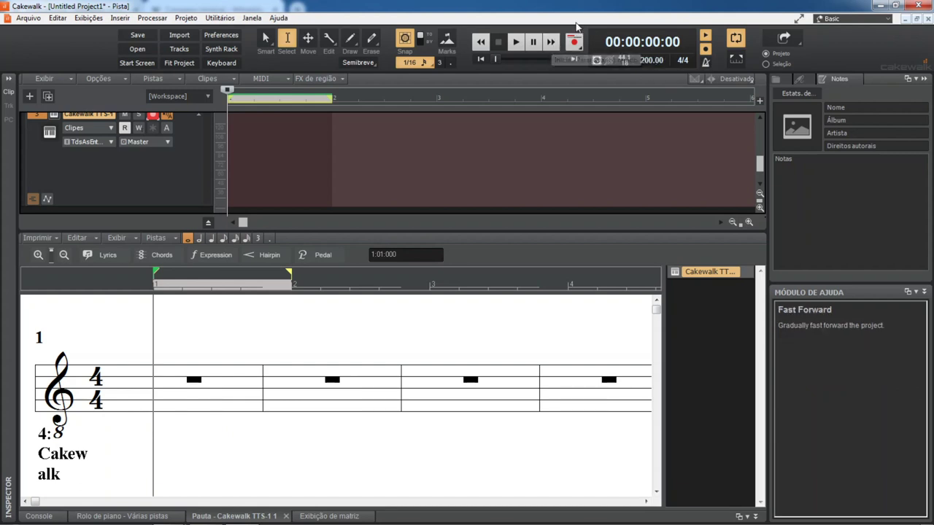
left_click(515, 42)
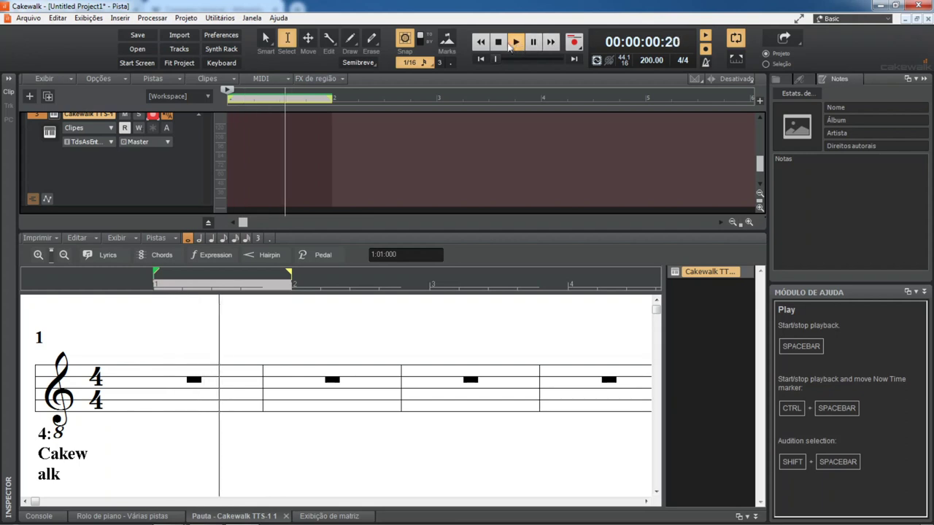
left_click(497, 42)
Step: Set the tempo to 300.00, play the looped 4/4 measure, then stop playback
left_click(641, 59)
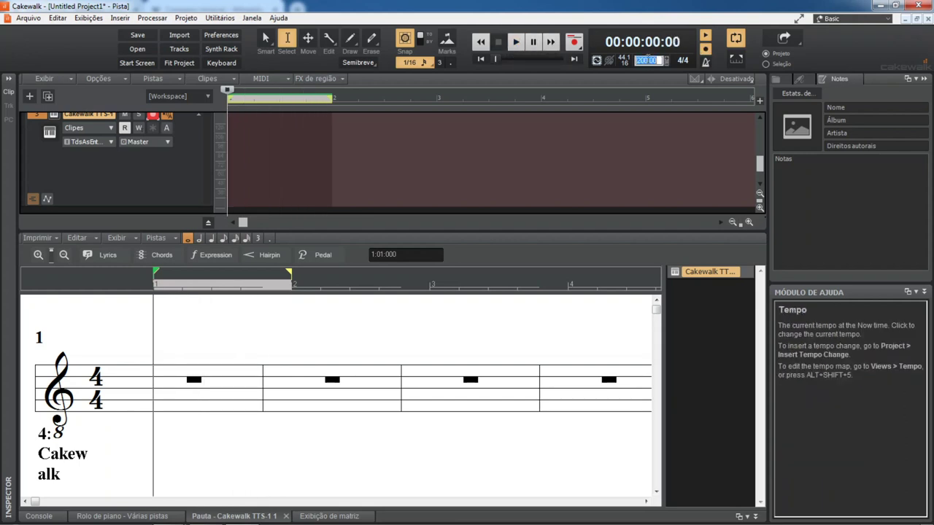
type("300.00")
key("Return")
left_click(515, 43)
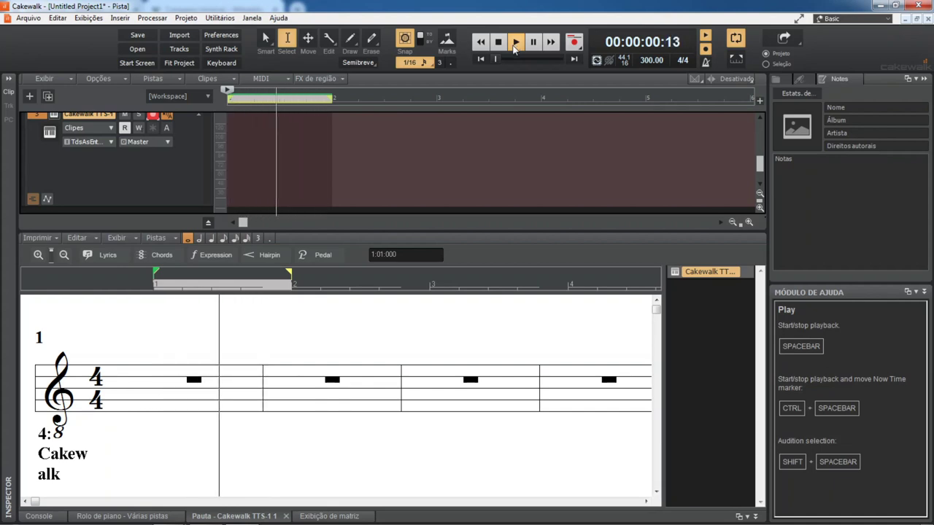
left_click(502, 46)
Step: Set the tempo back to 120.00, play the looped 4/4 measure, then stop playback
left_click(648, 61)
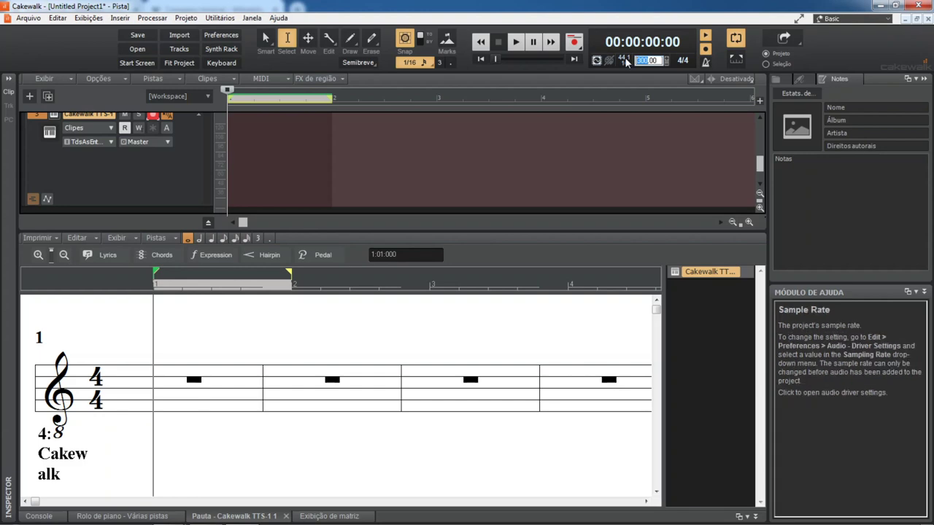
key("Return")
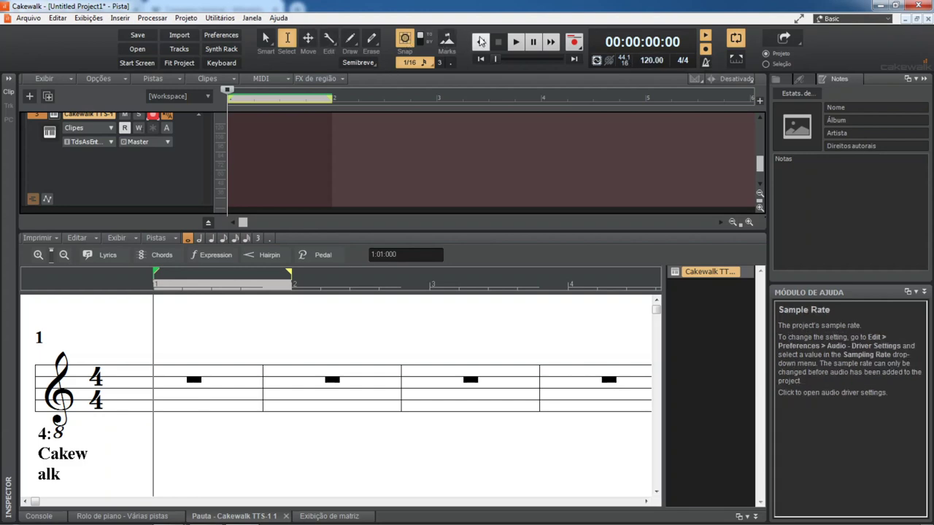
left_click(516, 42)
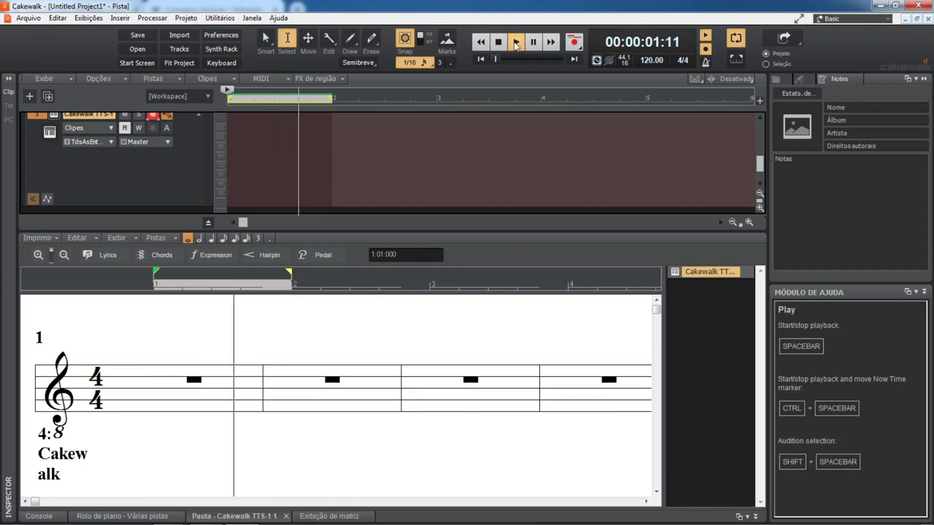
left_click(501, 43)
Step: Slow the tempo to 80.00, play the looped 4/4 measure, then stop playback
left_click(644, 60)
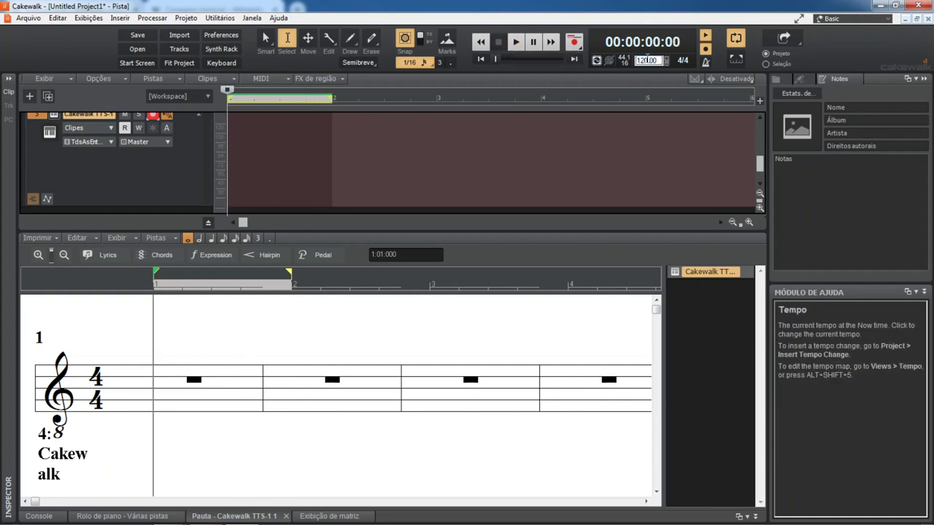
type("80.00")
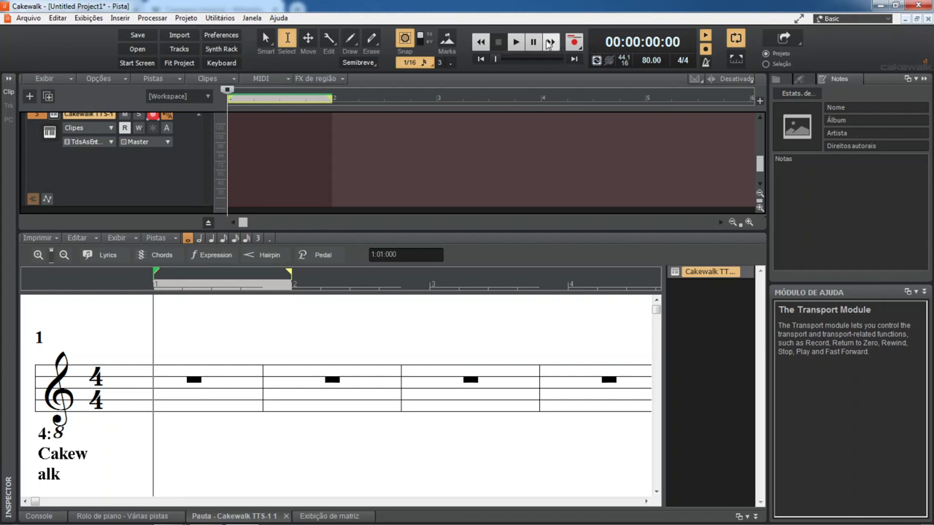
left_click(517, 41)
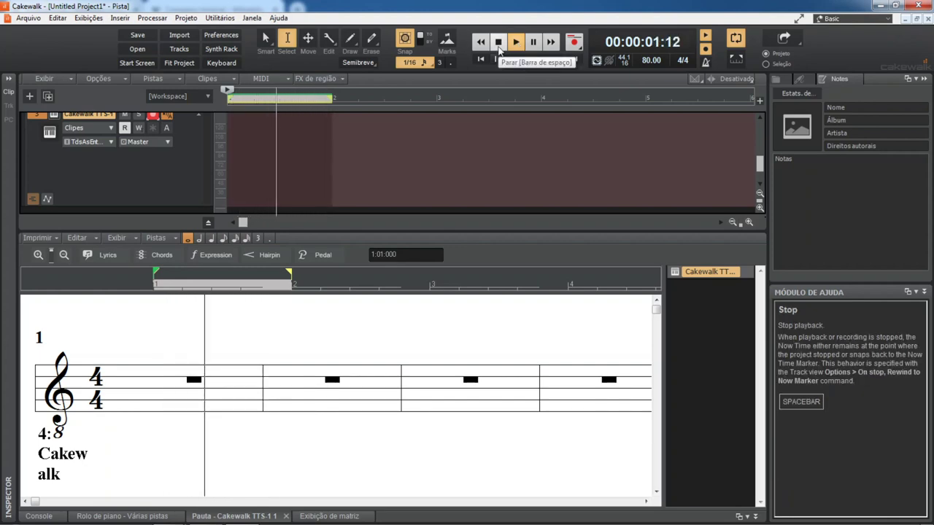
left_click(498, 46)
Step: Slow the tempo to 40.00, play the looped 4/4 measure, then stop playback
left_click(645, 59)
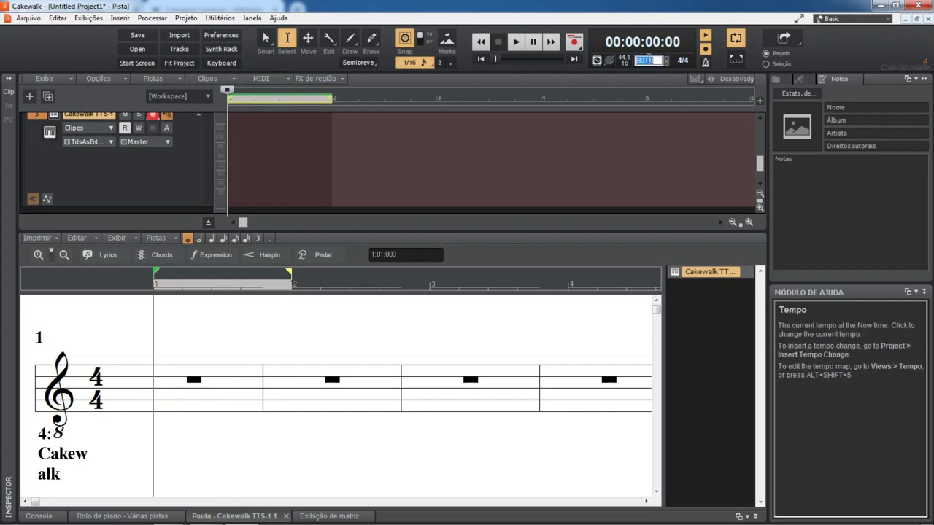
type("4")
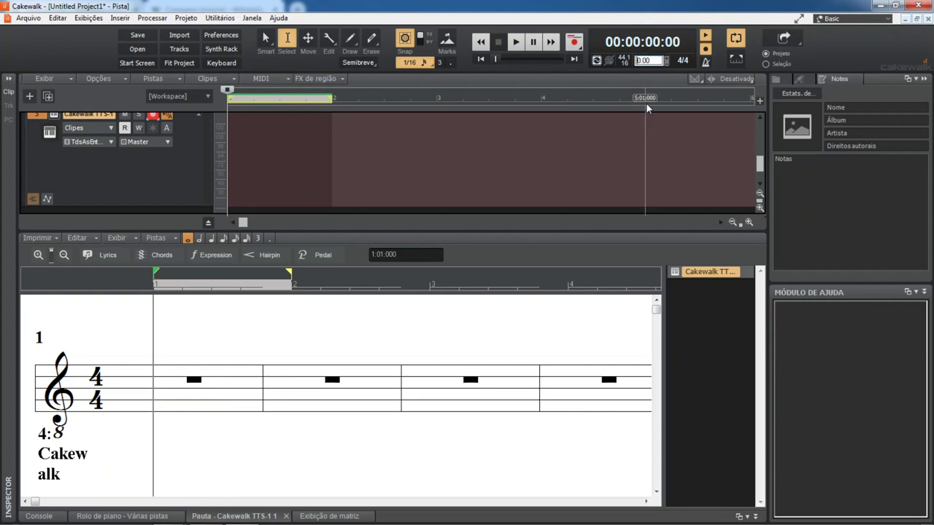
key("Return")
left_click(515, 43)
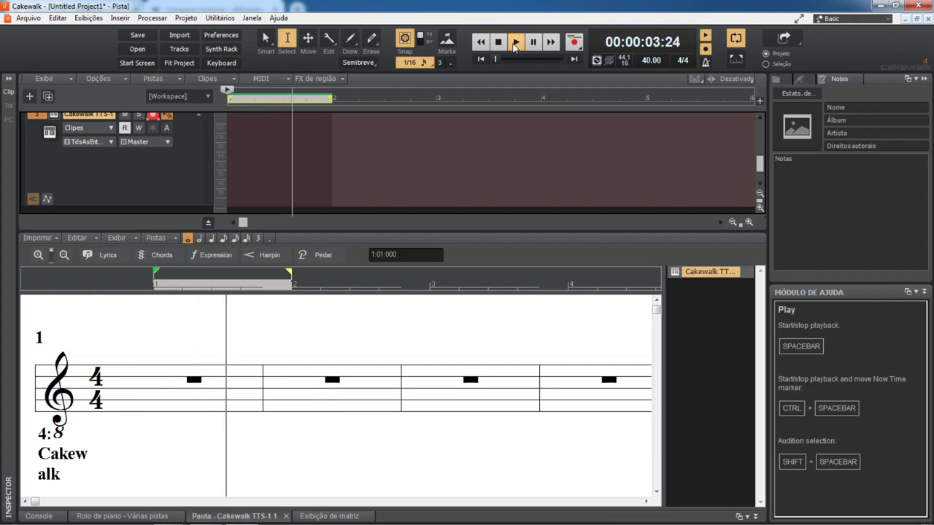
left_click(499, 42)
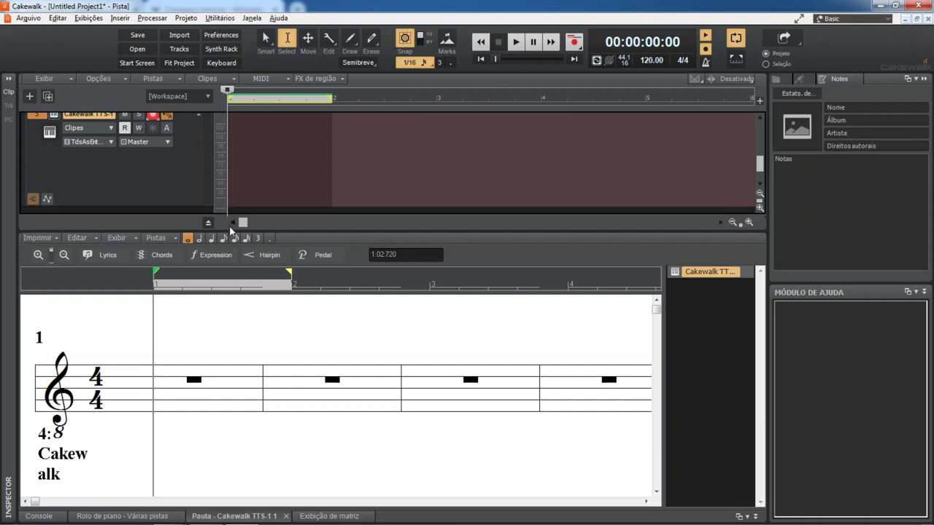
Step: Add a semibreve on C4 filling measure 1 in the piano roll, using the Smart tool
key("alt+3")
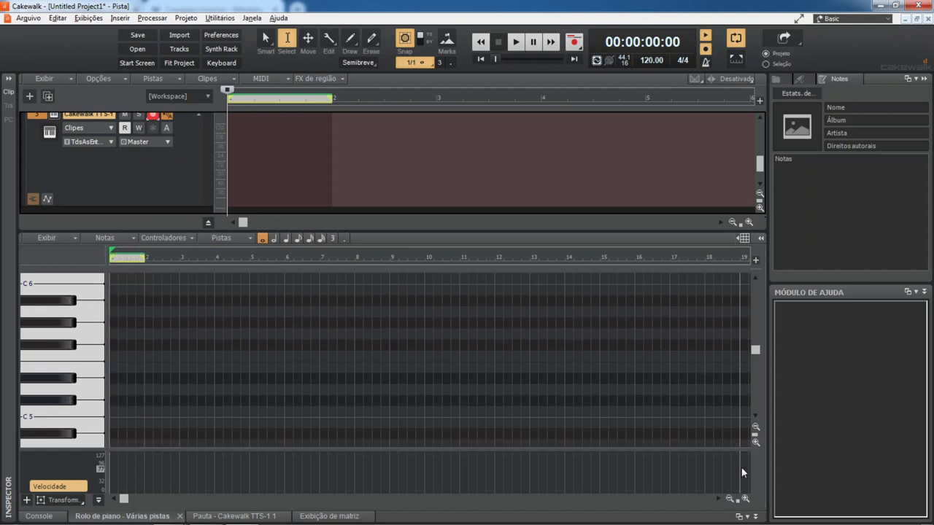
left_click(745, 499)
left_click(745, 499)
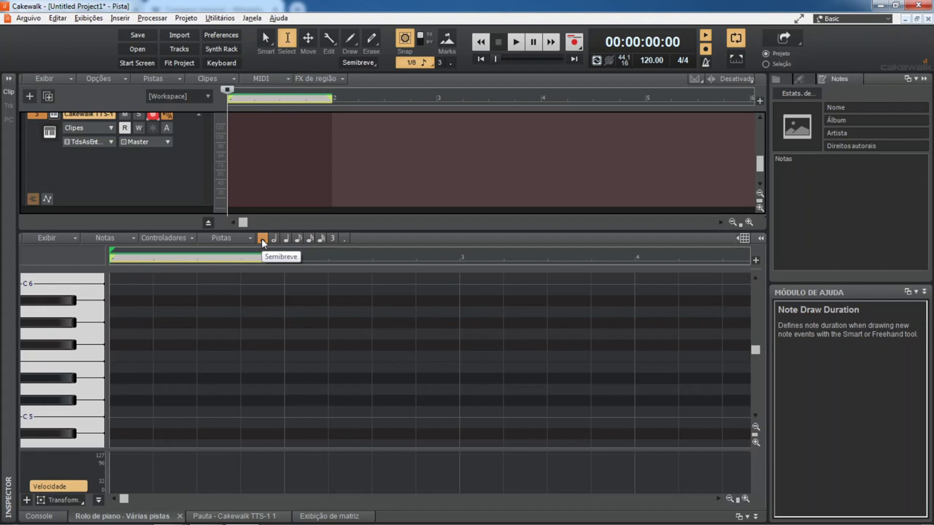
scroll(135, 397, "down", 2)
scroll(136, 402, "down", 6)
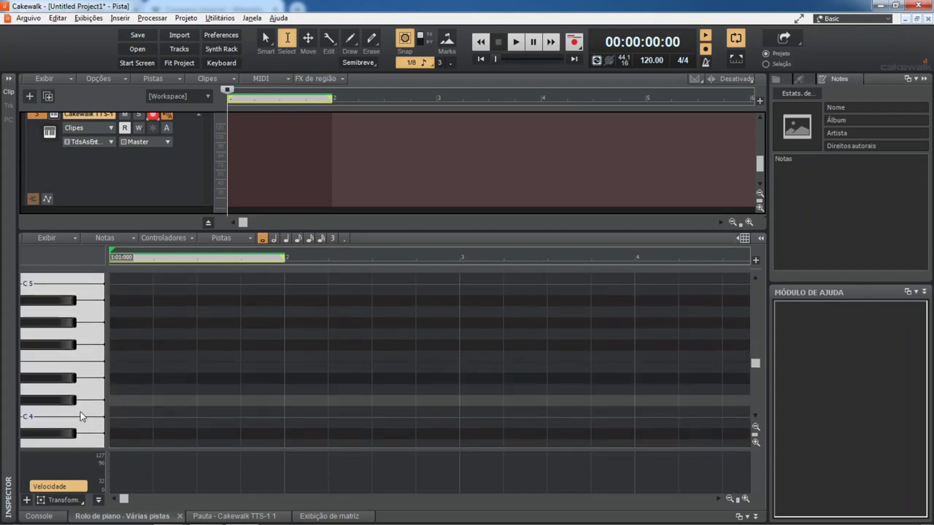
left_click_drag(113, 411, 278, 423)
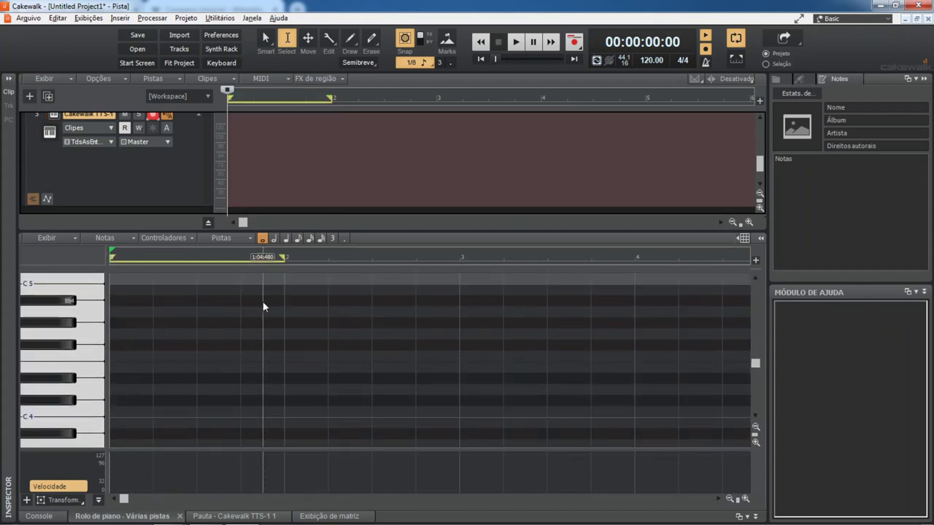
left_click(266, 38)
left_click_drag(114, 409, 284, 412)
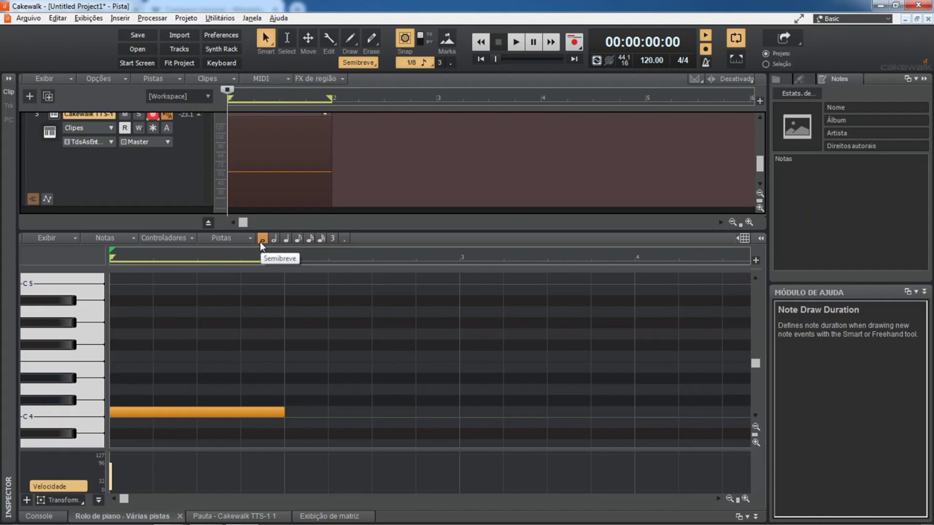
Step: Compare the C4 semibreve in the staff and piano roll views, ending in the staff view
key("alt+2")
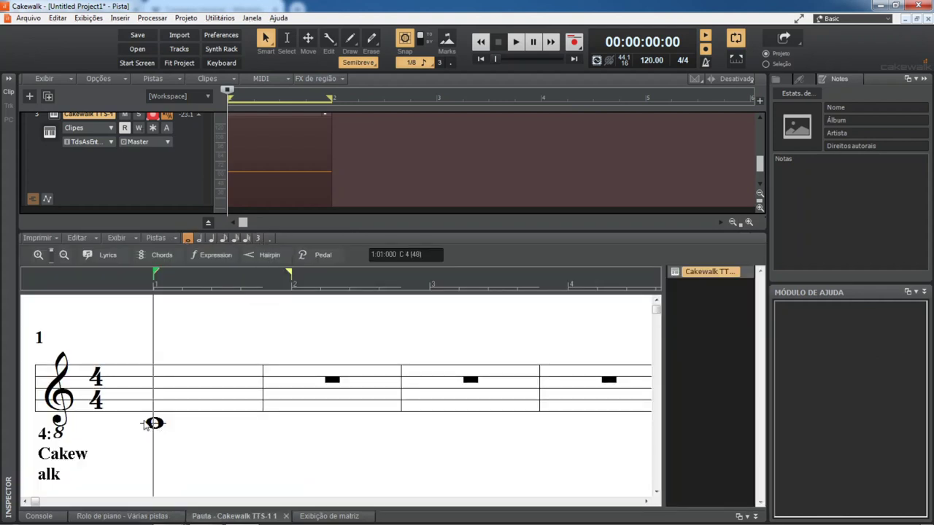
key("alt+3")
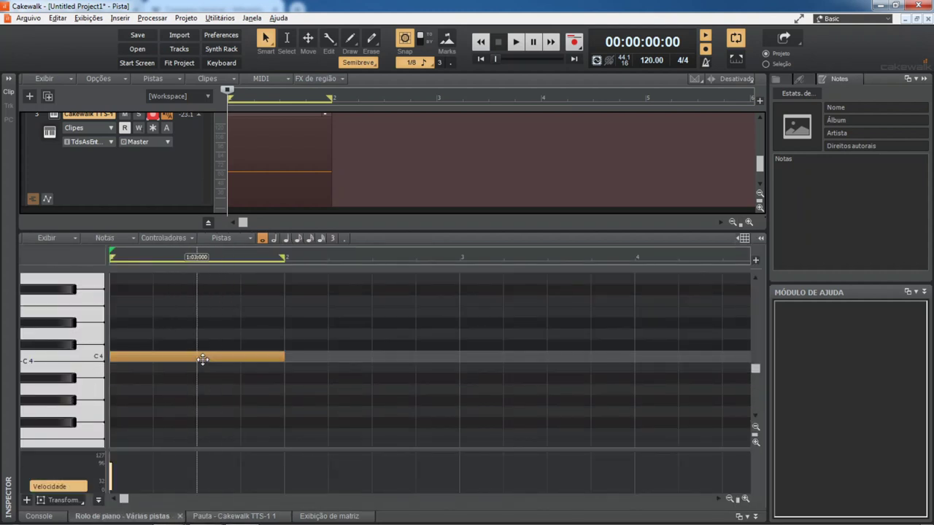
key("alt+4")
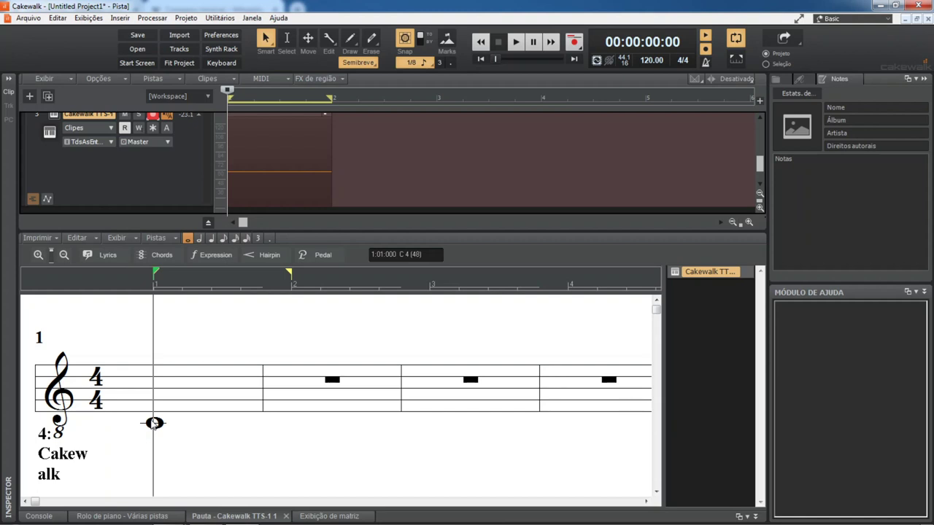
Step: Play the looped measure with the C4 semibreve in the staff view, stop it, and start playback again
key("space")
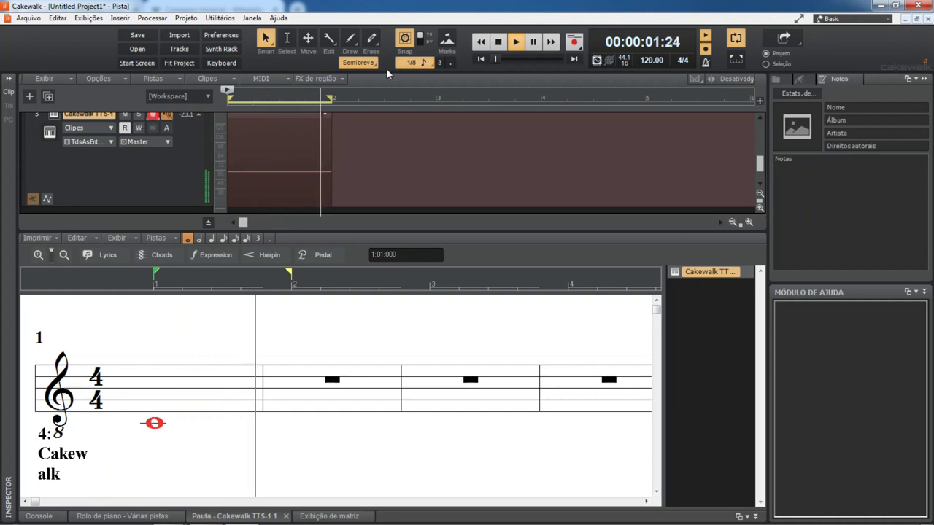
left_click(503, 42)
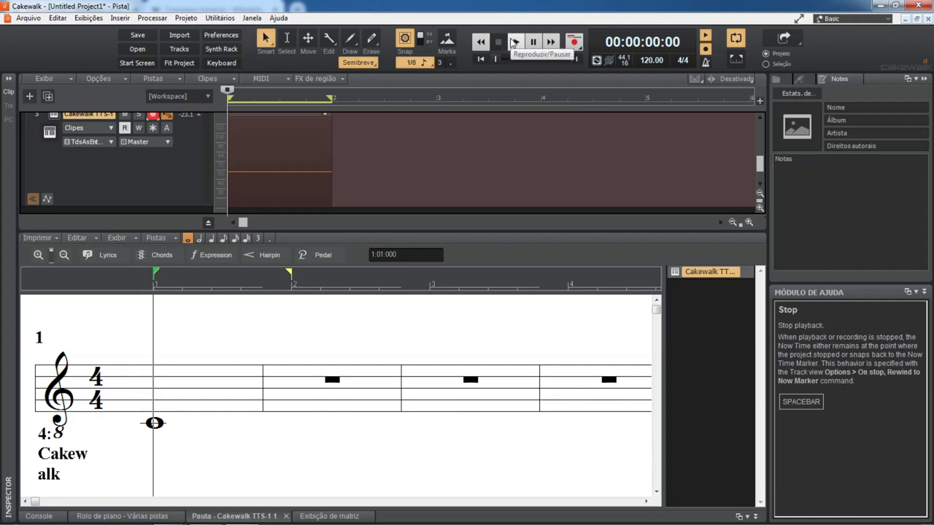
left_click(514, 43)
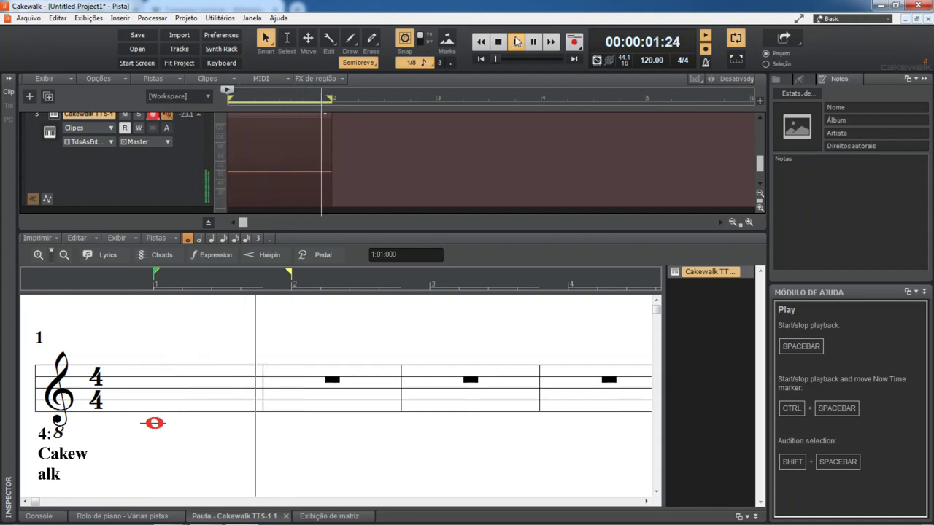
Step: Stop playback and reopen the C4 clip in the piano roll with a note draw duration of 1/2
left_click(499, 43)
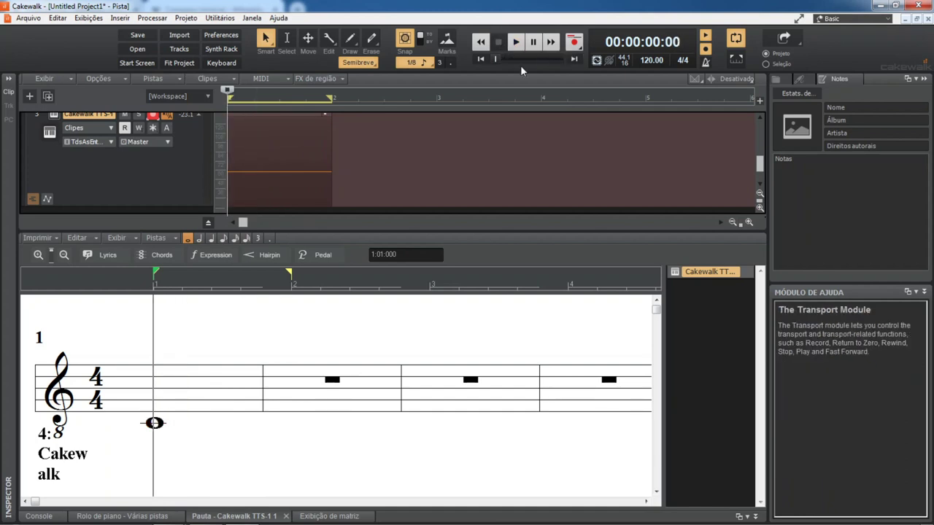
double_click(313, 204)
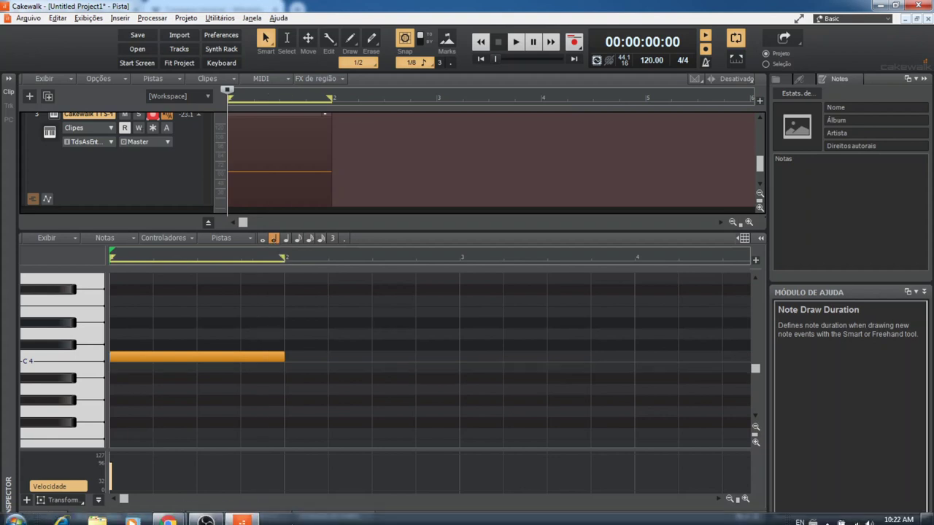
Step: Switch to Chrome, skim Wikipedia's Compasso article, view the note durations in the Nota musical article, and return to Cakewalk
left_click(167, 515)
left_click(149, 433)
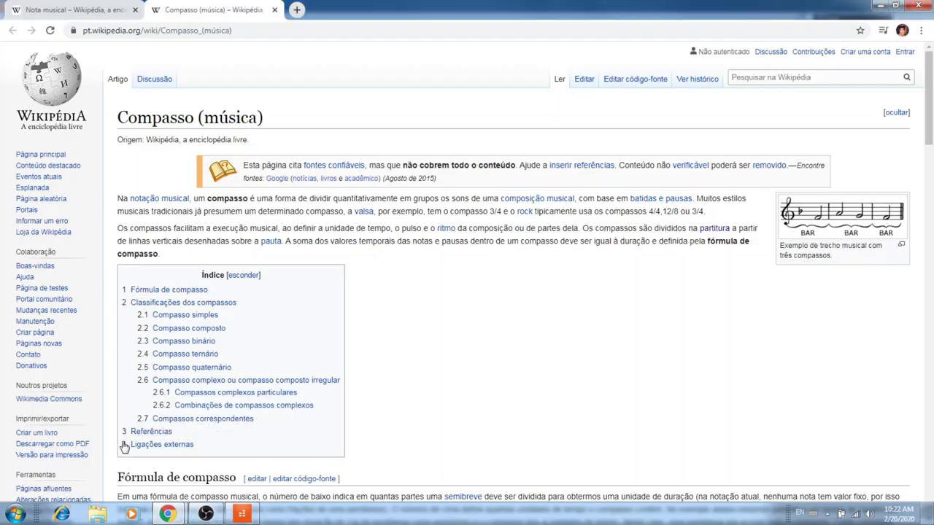
scroll(475, 310, "down", 4)
scroll(466, 314, "up", 4)
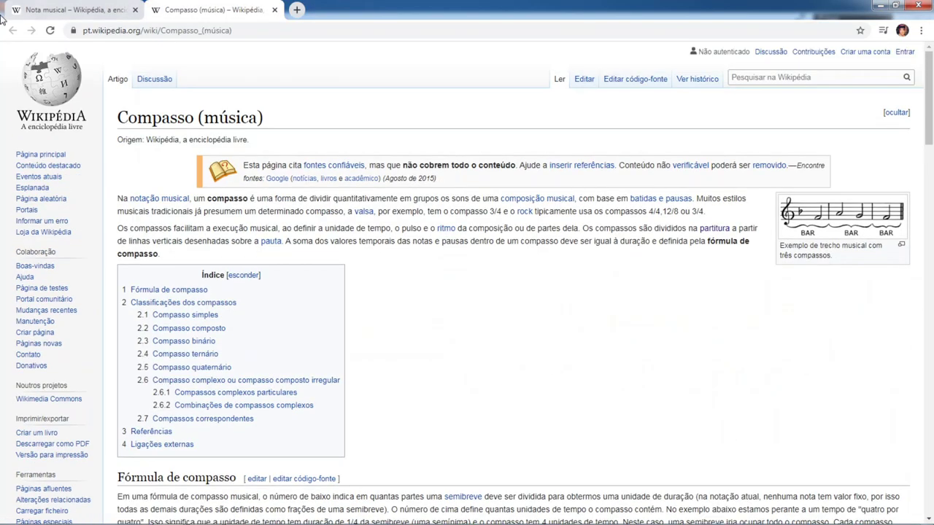
left_click(64, 10)
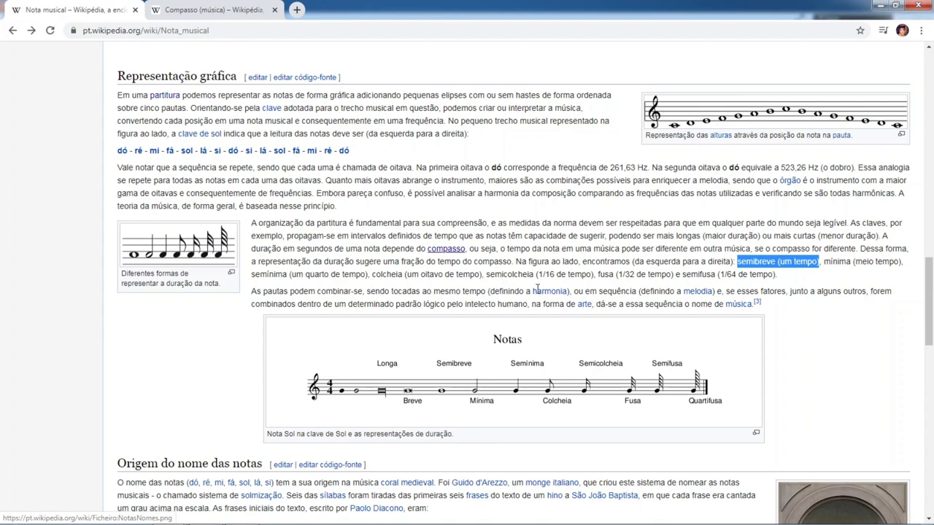
left_click(881, 11)
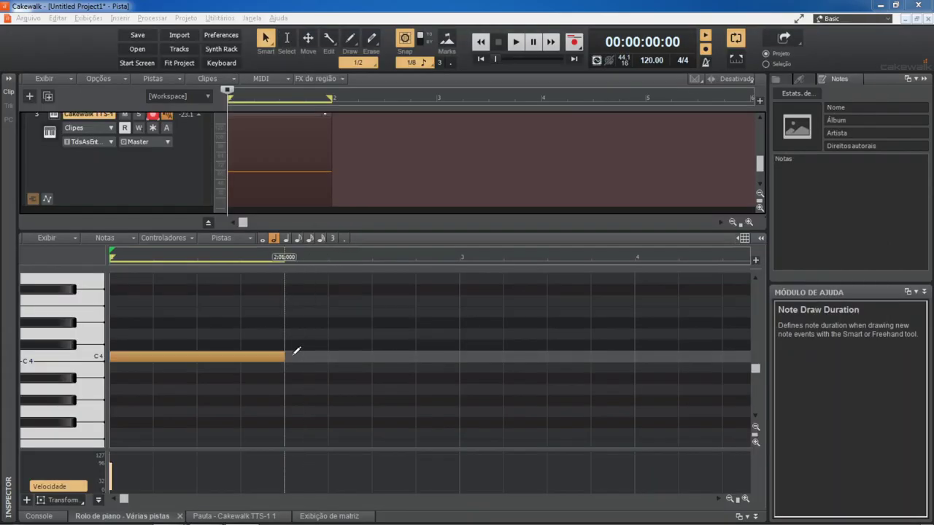
Step: Add two 1/2 notes on C4 filling measure 2 in the piano roll and show them in the staff view
left_click_drag(294, 354, 371, 356)
left_click_drag(375, 353, 460, 354)
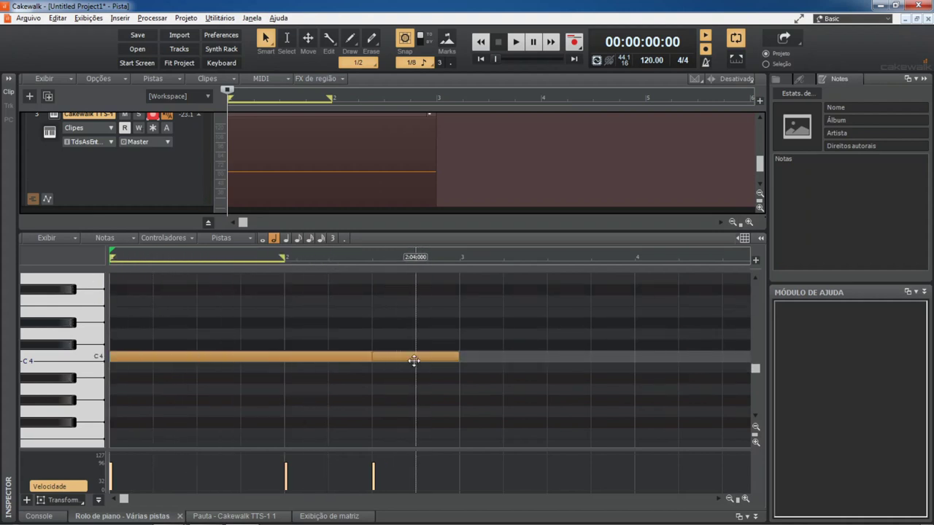
key("alt+5")
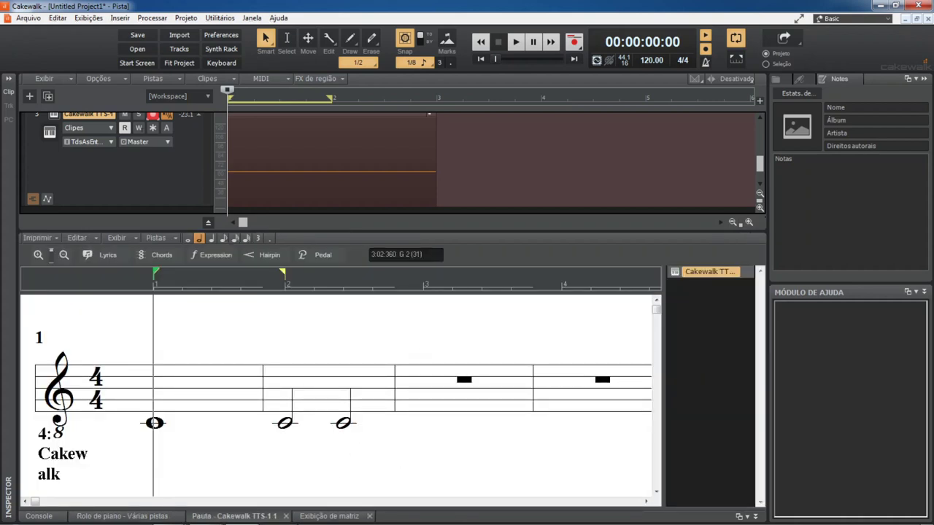
mouse_move(316, 512)
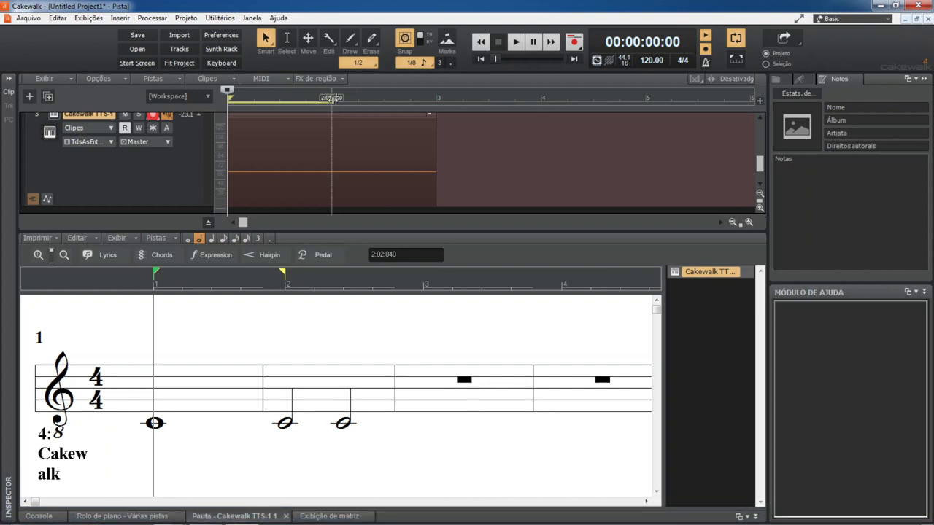
Step: Extend the loop region to the end of measure 2 and turn looping off
mouse_move(332, 93)
left_mouse_down()
mouse_move(448, 95)
mouse_move(437, 97)
left_mouse_up()
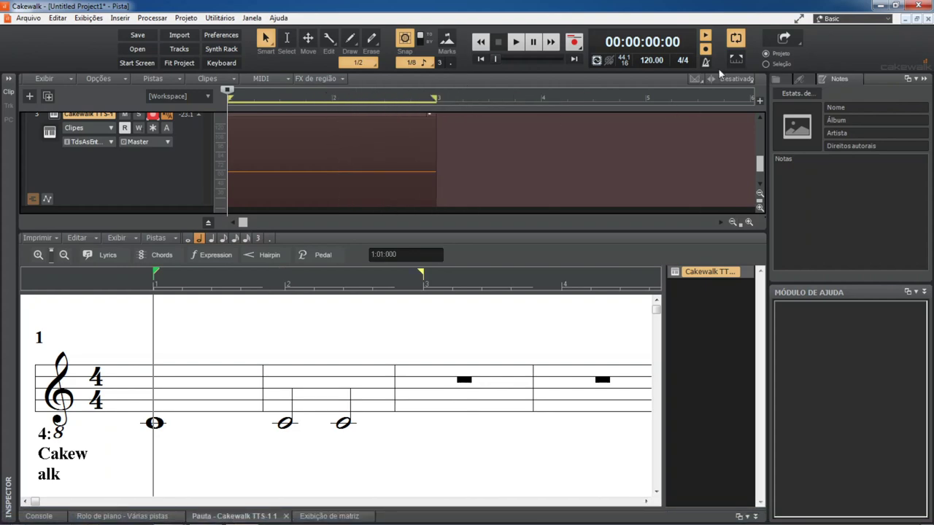
left_click(735, 37)
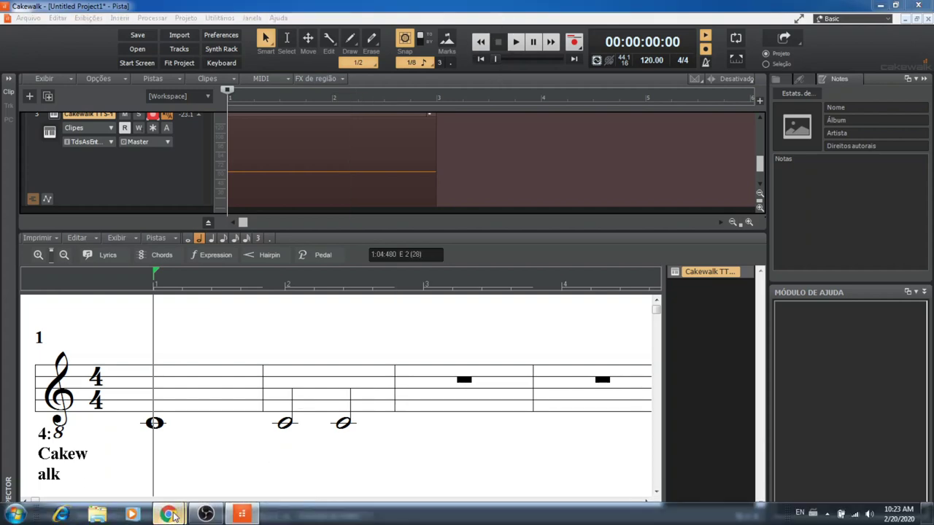
Step: Switch to Chrome to review the note-duration figure in the Nota musical article, then return to Cakewalk
mouse_move(167, 514)
left_click(147, 451)
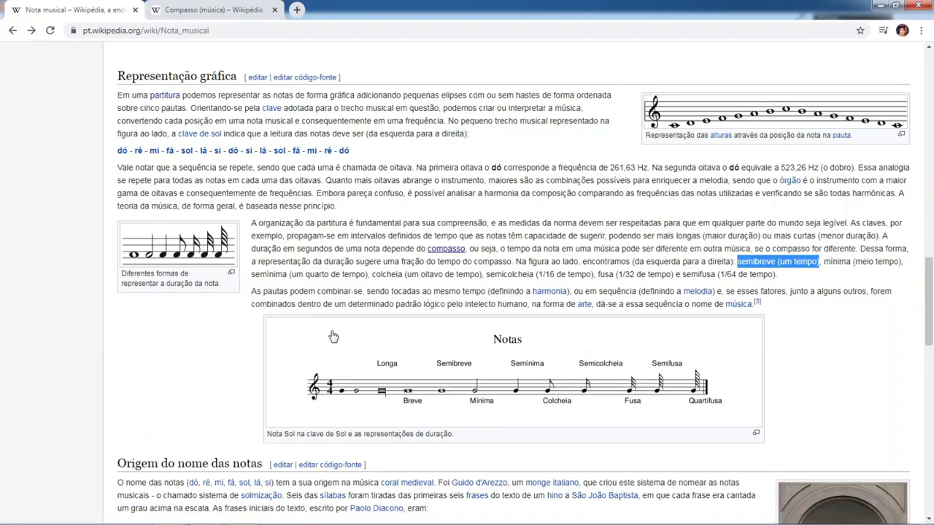
left_click(881, 9)
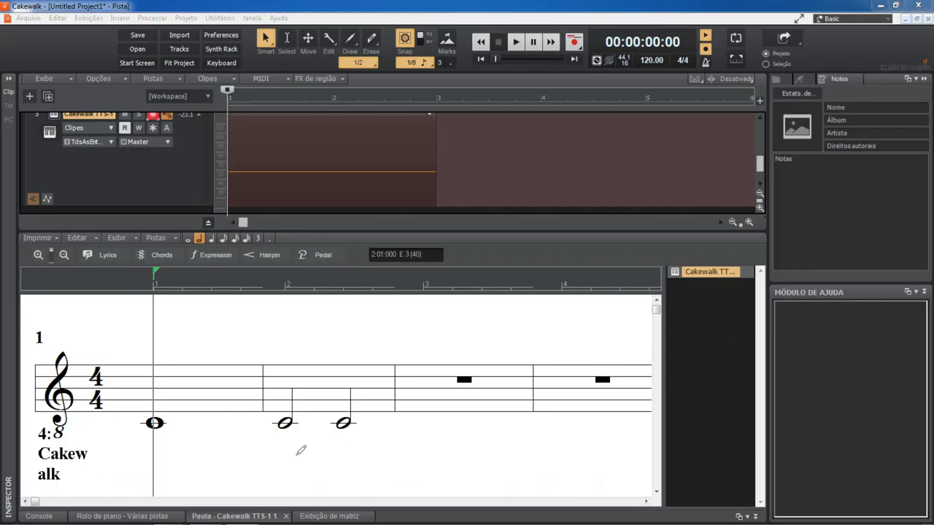
Step: Play measures 1 and 2 without looping, then re-enable looping, play them again with the metronome, and stop
left_click(516, 43)
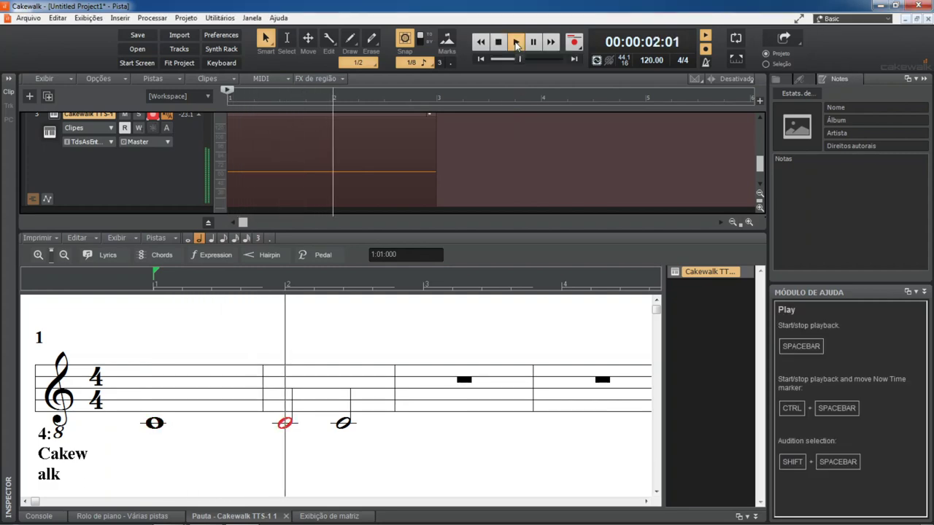
left_click(499, 42)
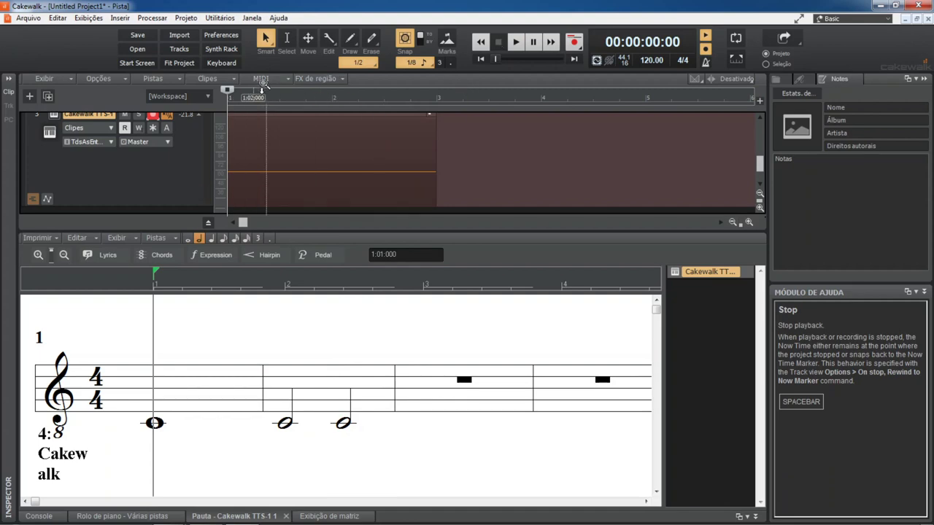
left_click(736, 38)
left_click(736, 38)
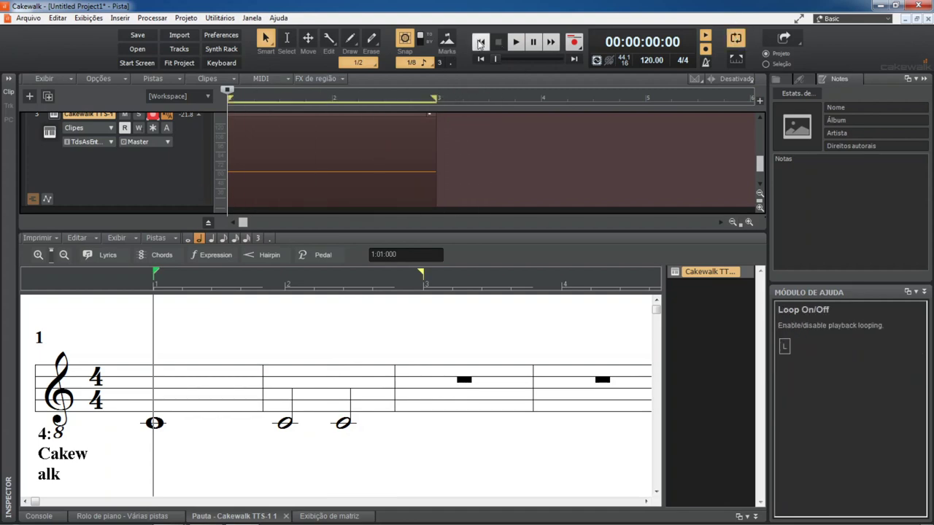
left_click(517, 42)
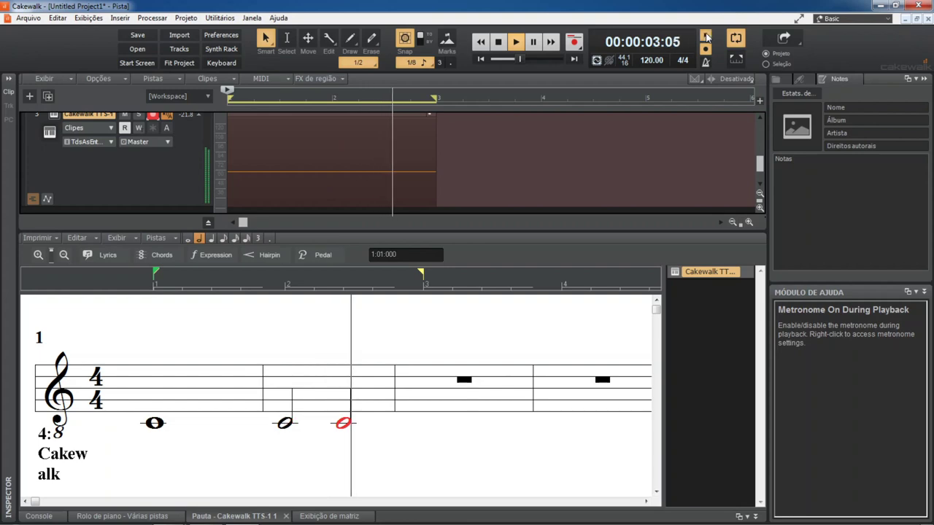
left_click(495, 43)
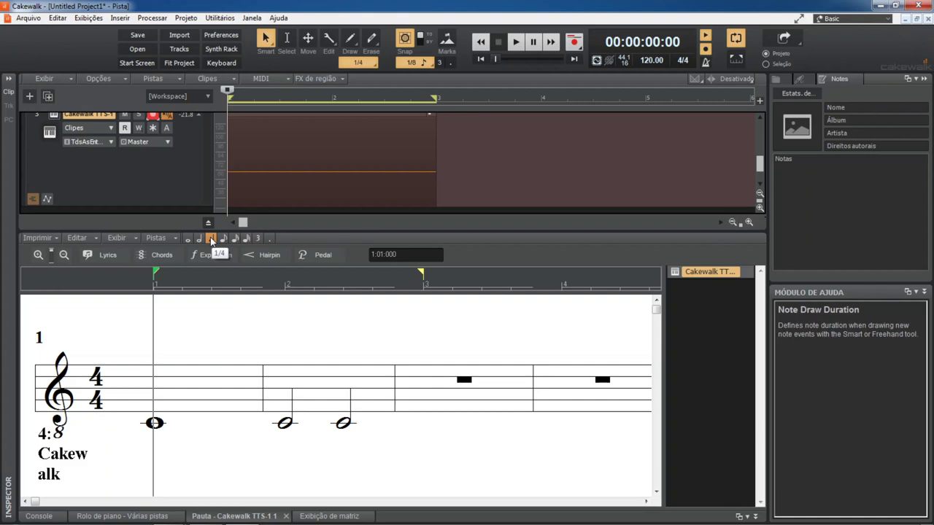
Step: Set the note draw duration to 1/4, open the piano roll, and check the note-duration chart on Wikipedia
left_click(211, 241)
key("alt+3")
left_click(168, 515)
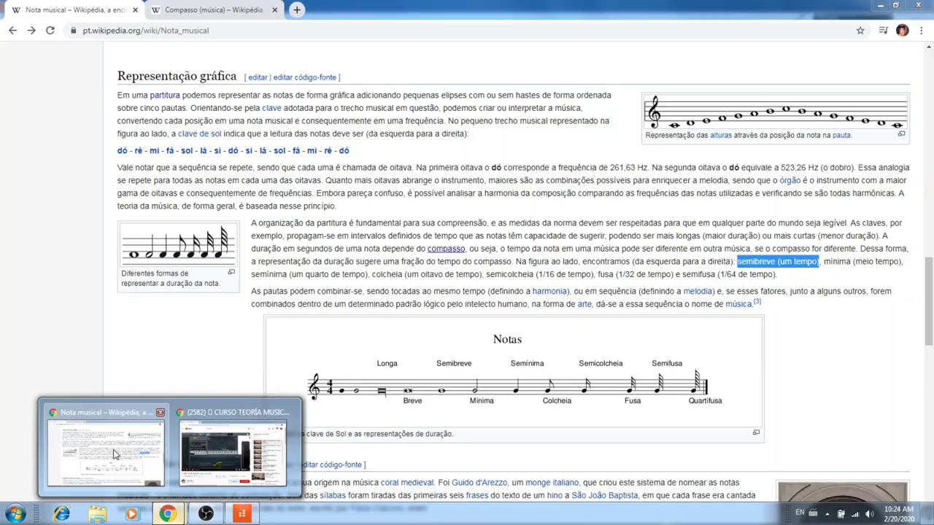
left_click(115, 453)
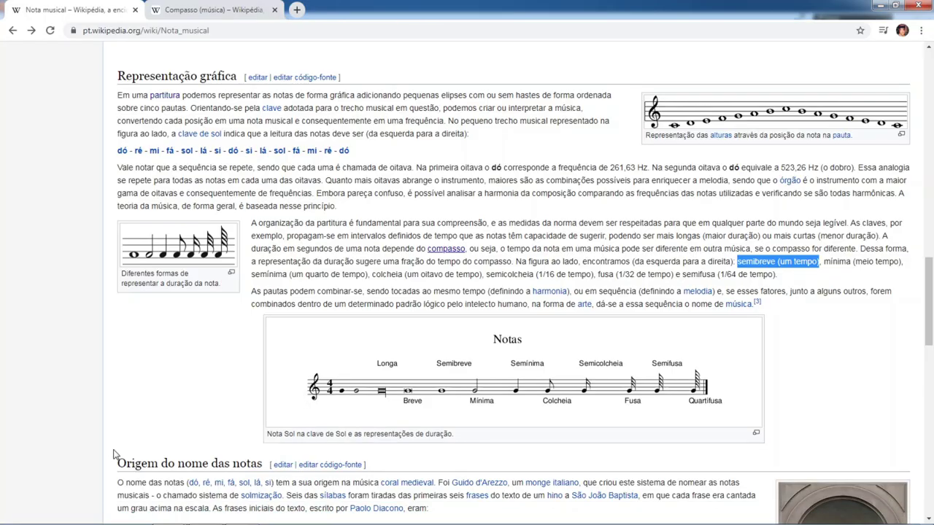
left_click(880, 6)
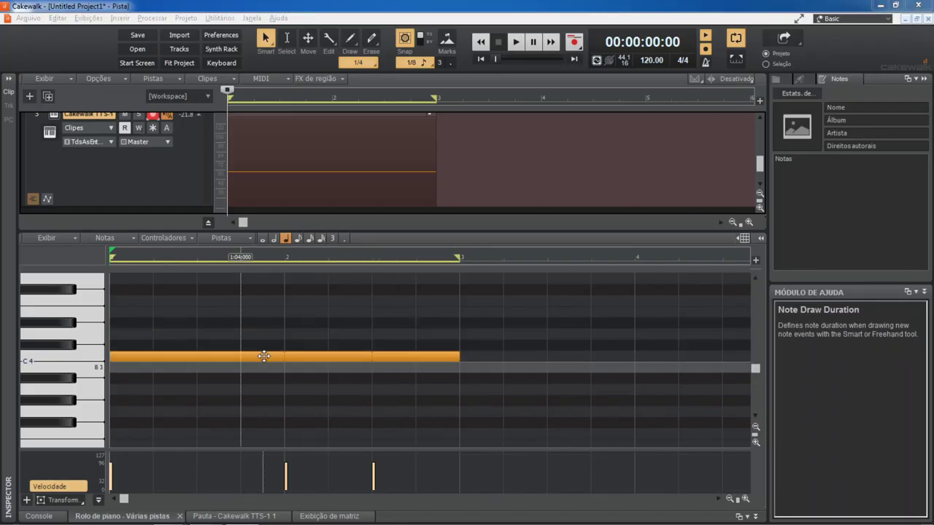
Step: Add four 1/4 notes on C4 filling measure 3 in the piano roll and show them in the staff view
left_click(468, 354)
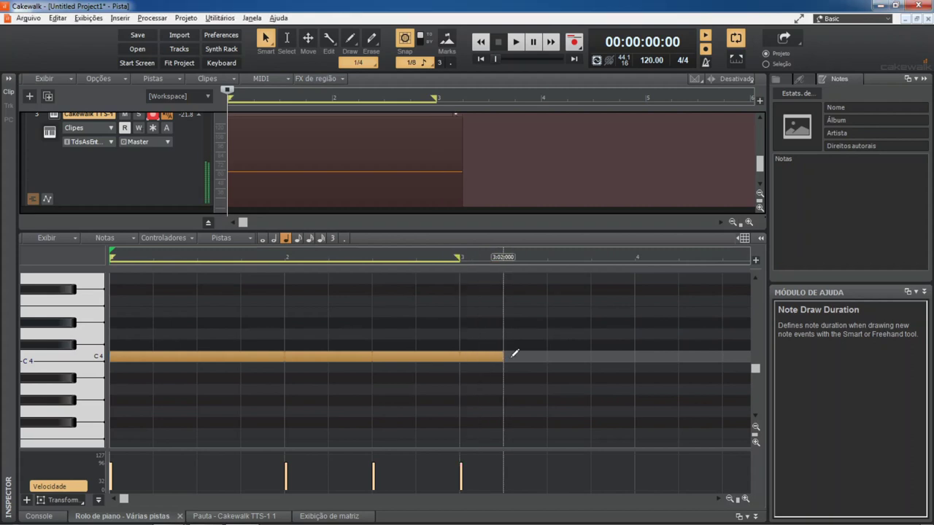
left_click(513, 355)
left_click(560, 355)
left_click(605, 354)
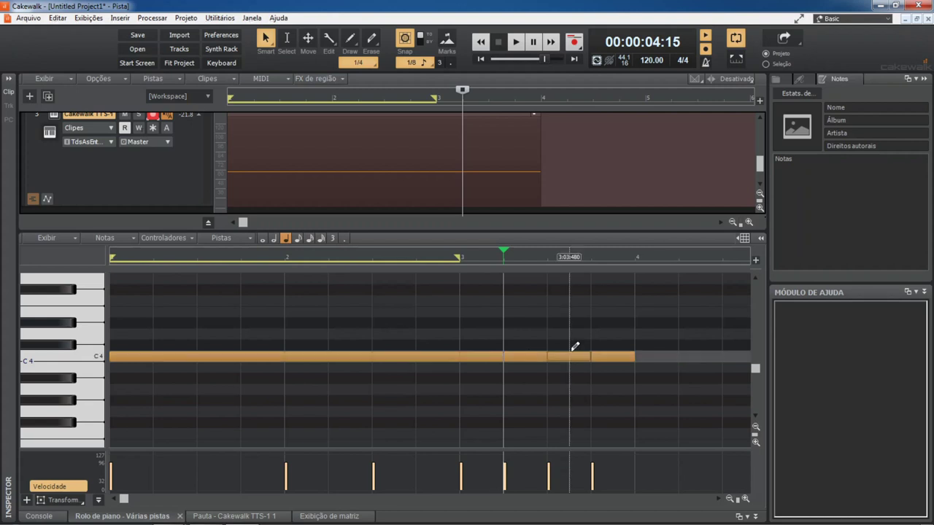
key("alt+4")
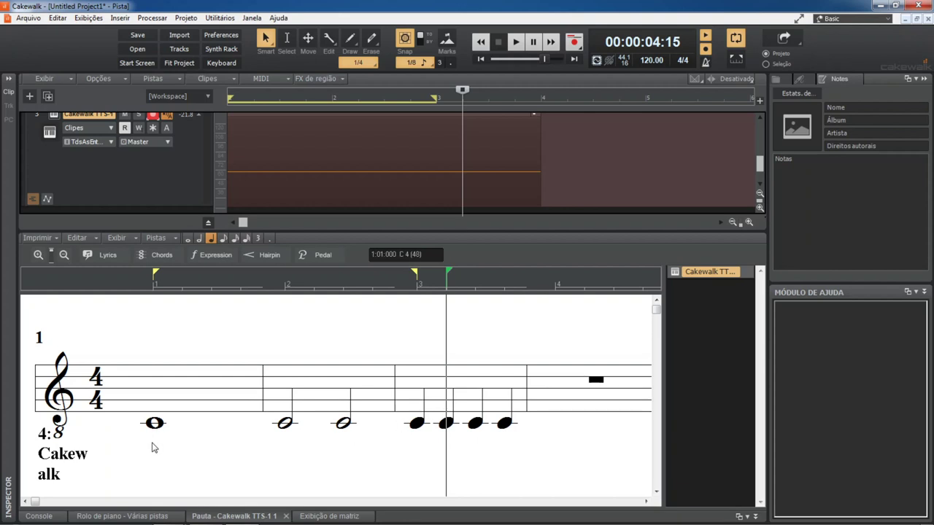
Step: Compare the notated semibreve, mínimas and semínimas with Wikipedia's Notas chart in Chrome, then return to Cakewalk
left_click(167, 514)
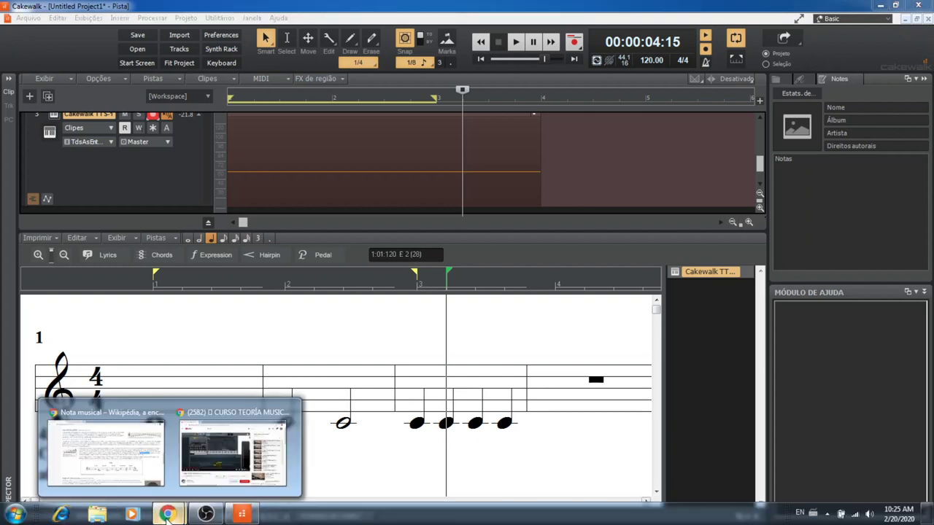
left_click(122, 467)
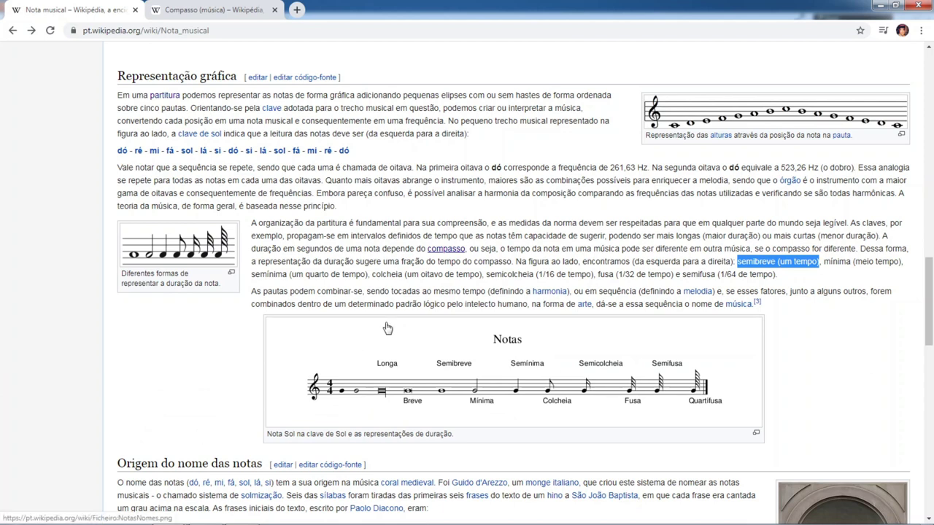
left_click(878, 9)
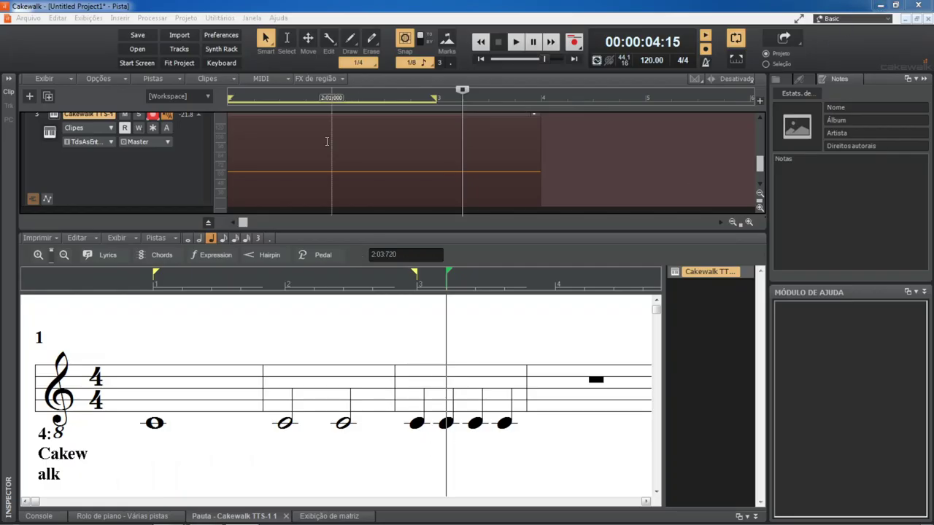
Step: Extend the loop region to the end of measure 3, play the looped measures in the staff view, and stop
left_click_drag(436, 97, 540, 97)
left_click(513, 42)
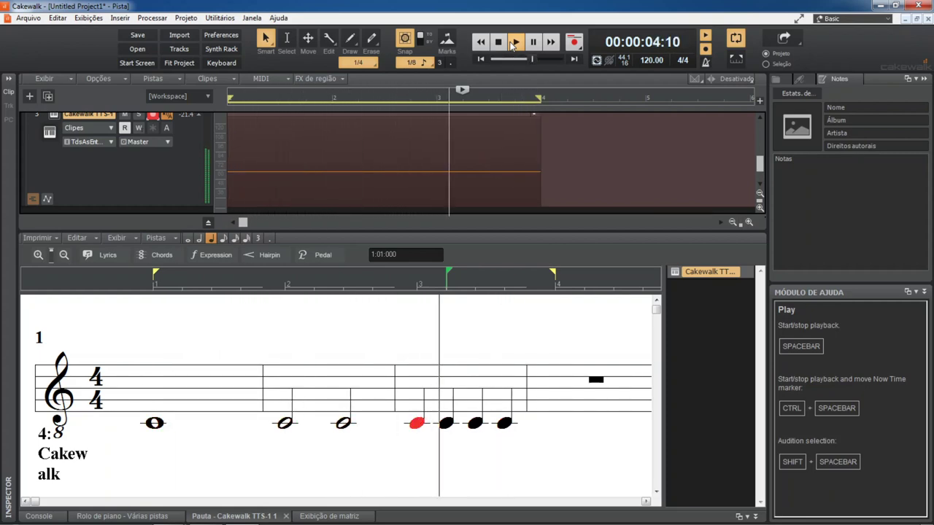
left_click(514, 42)
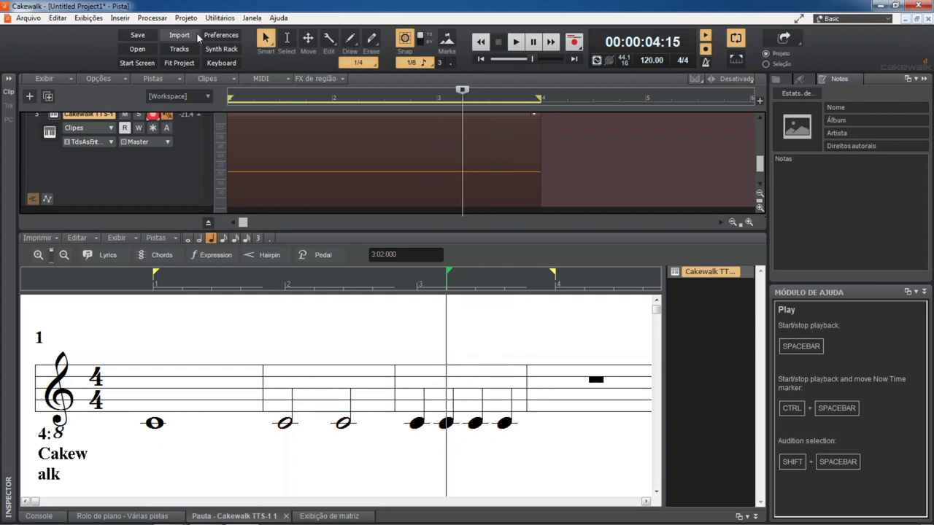
Step: Reopen the C4 notes in the piano roll and recheck the semínima in Wikipedia's duration chart before returning to Cakewalk
double_click(300, 108)
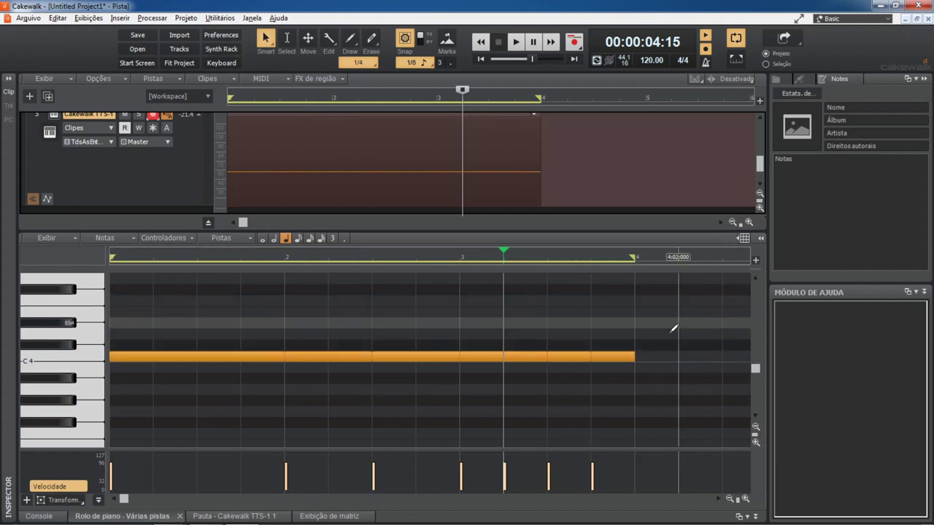
left_click(470, 361)
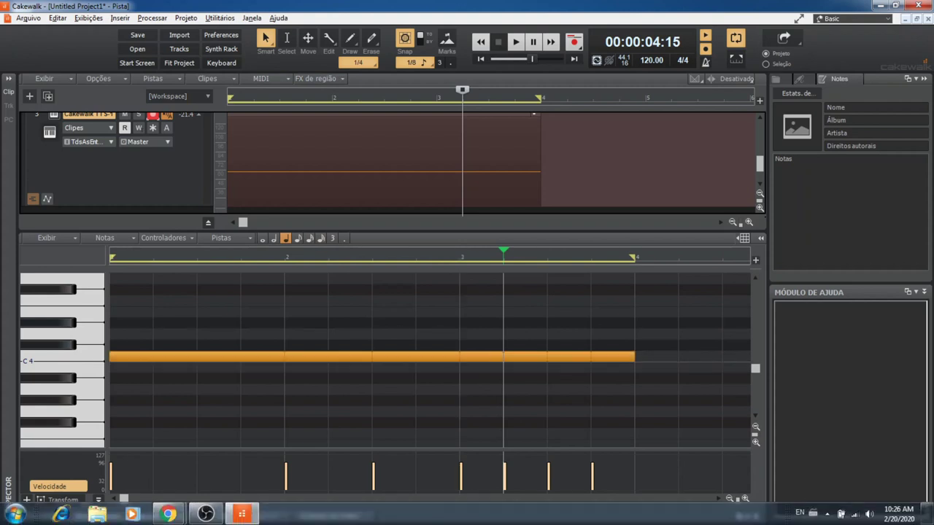
left_click(159, 511)
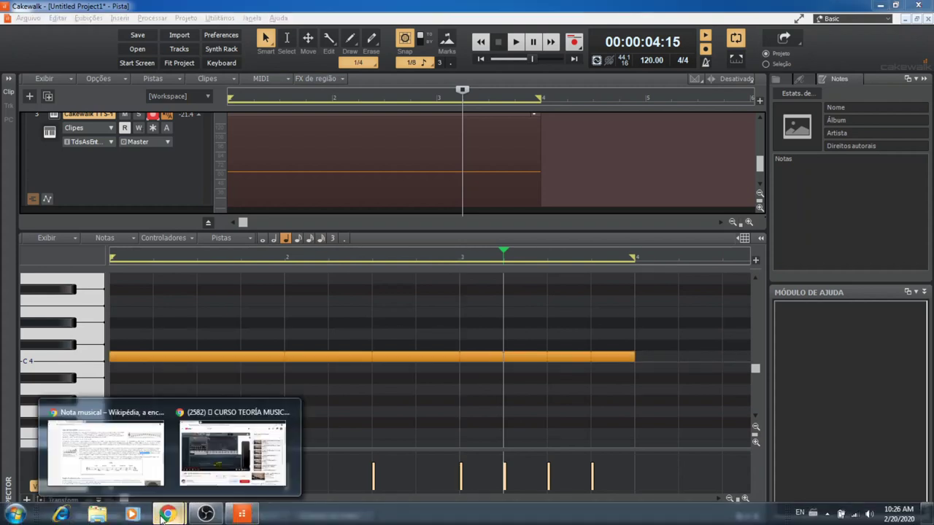
left_click(129, 452)
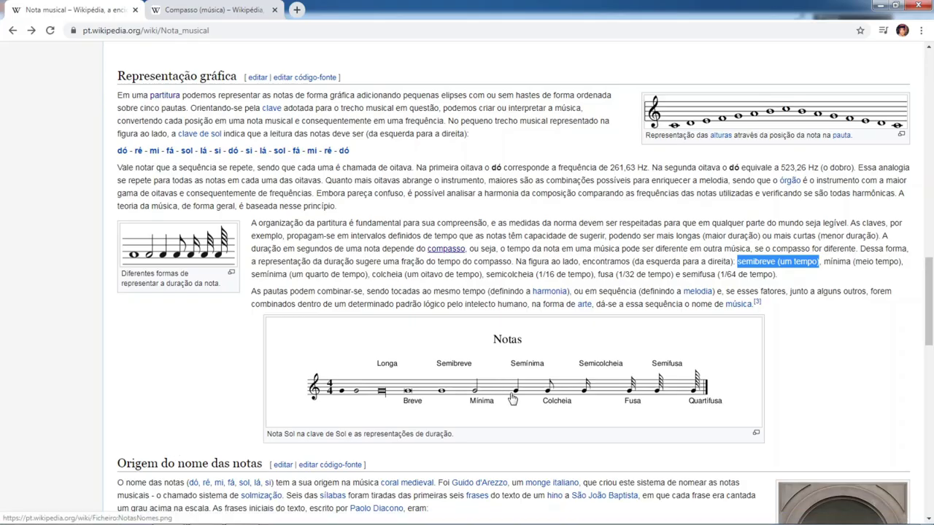
left_click(878, 6)
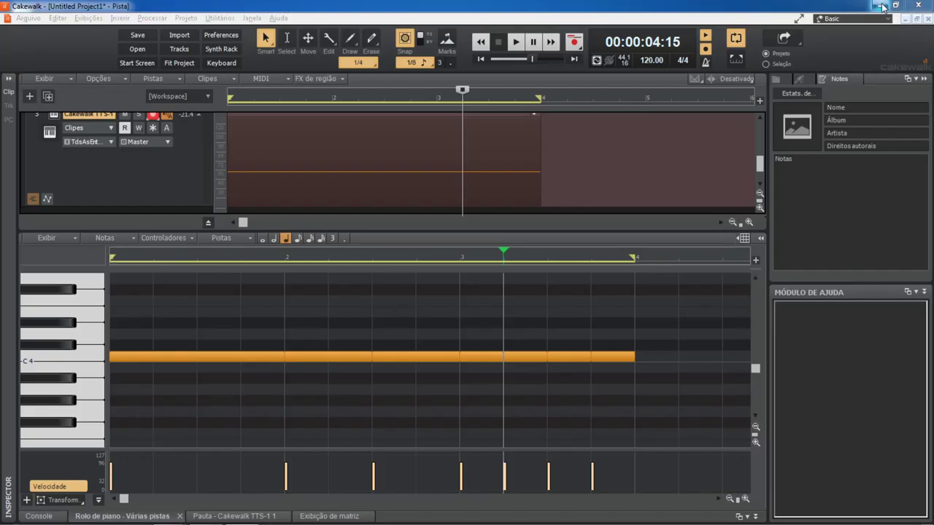
left_click(731, 499)
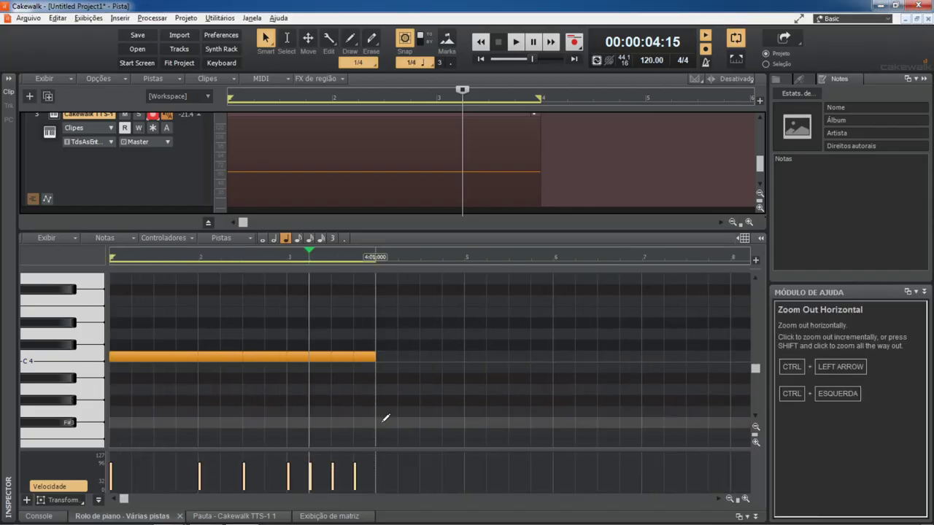
Step: Add a C4 note at the start of measure 4 in the piano roll and shorten it to 1/8
left_click(388, 356)
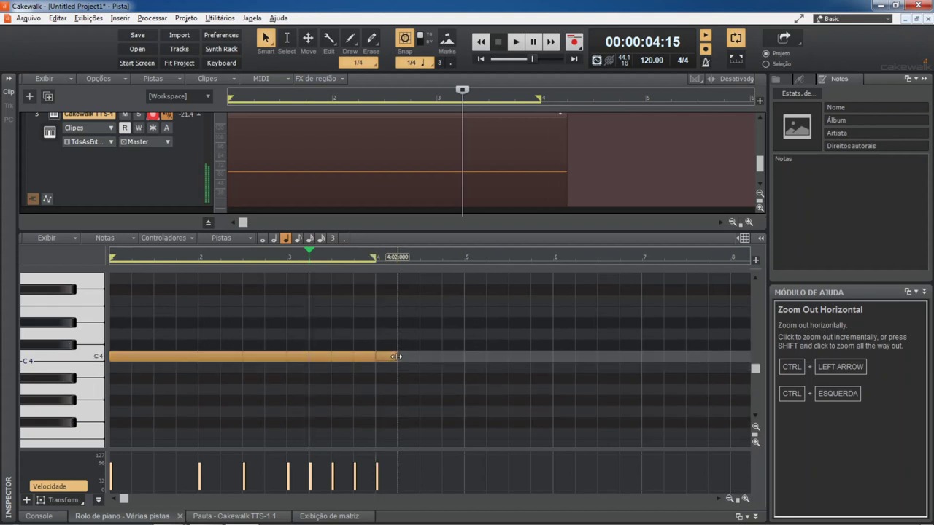
left_click_drag(398, 354, 386, 357)
left_click(746, 497)
left_click(745, 498)
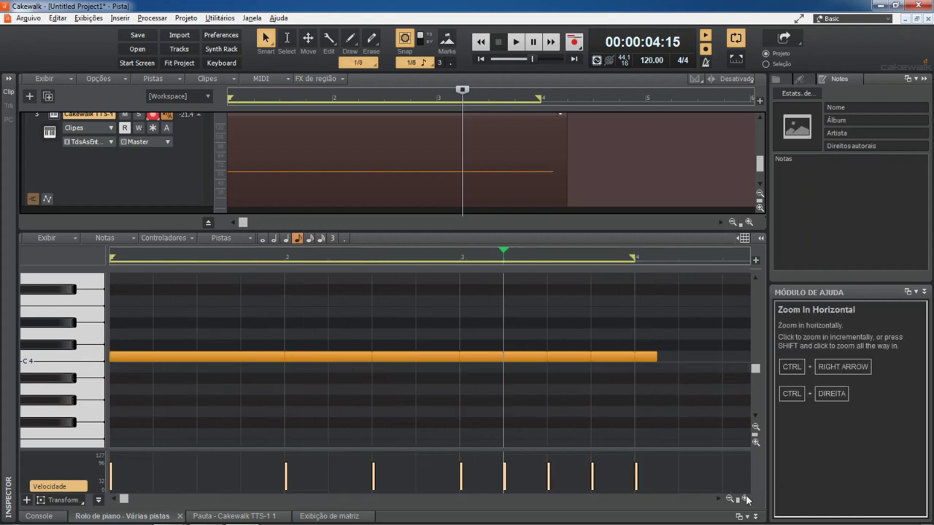
left_click(746, 497)
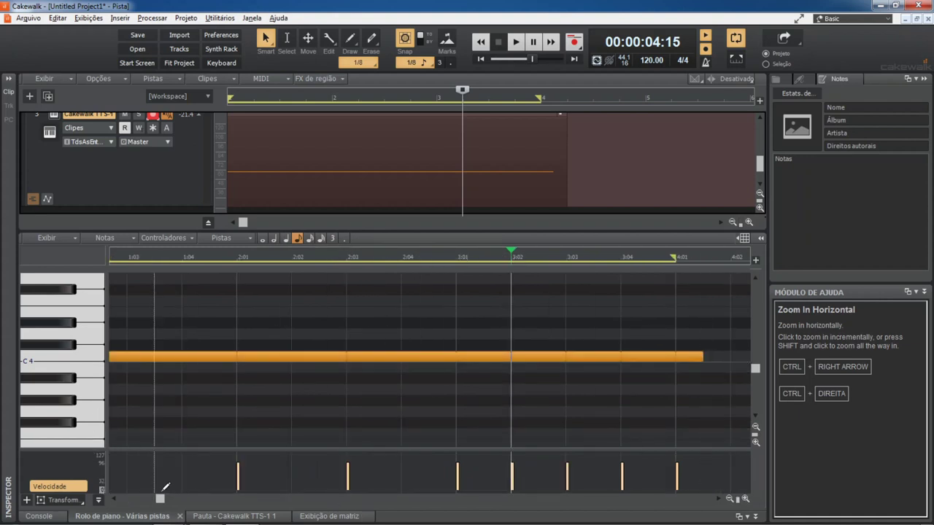
left_click_drag(159, 500, 329, 422)
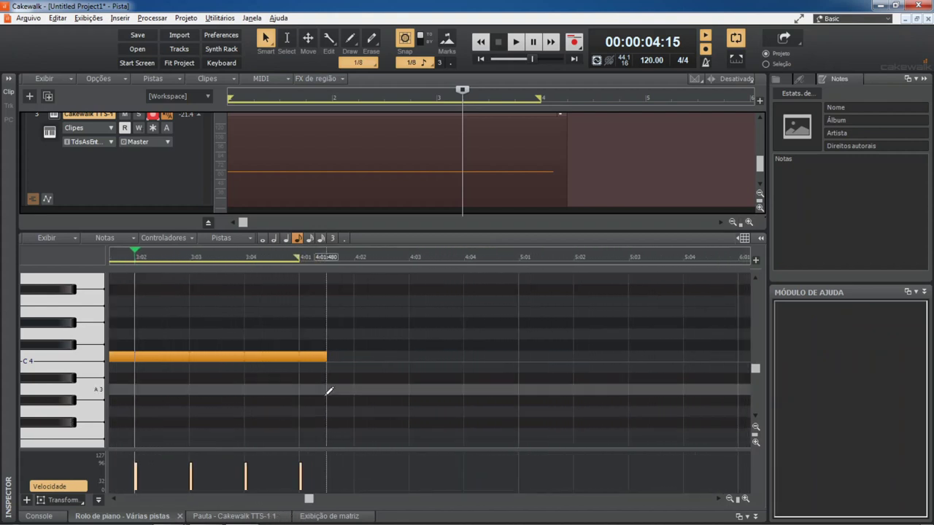
left_click(335, 353)
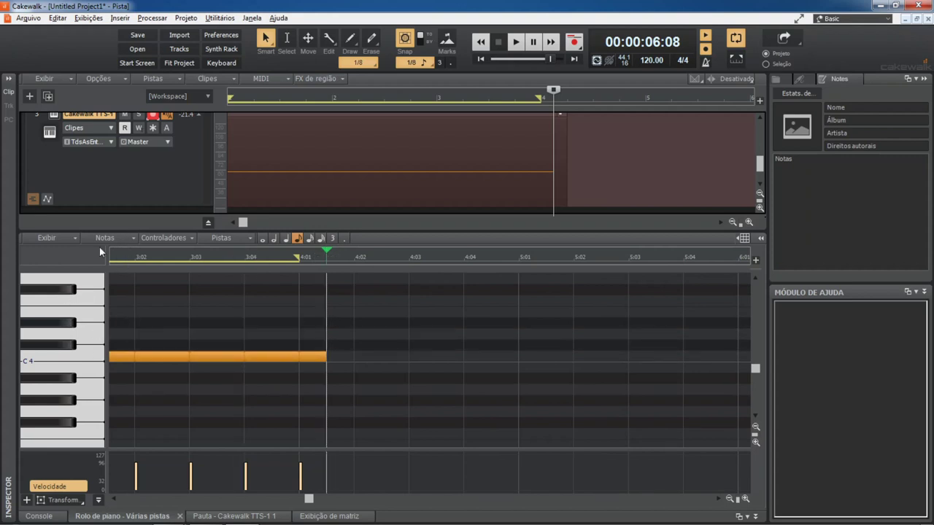
left_click(73, 238)
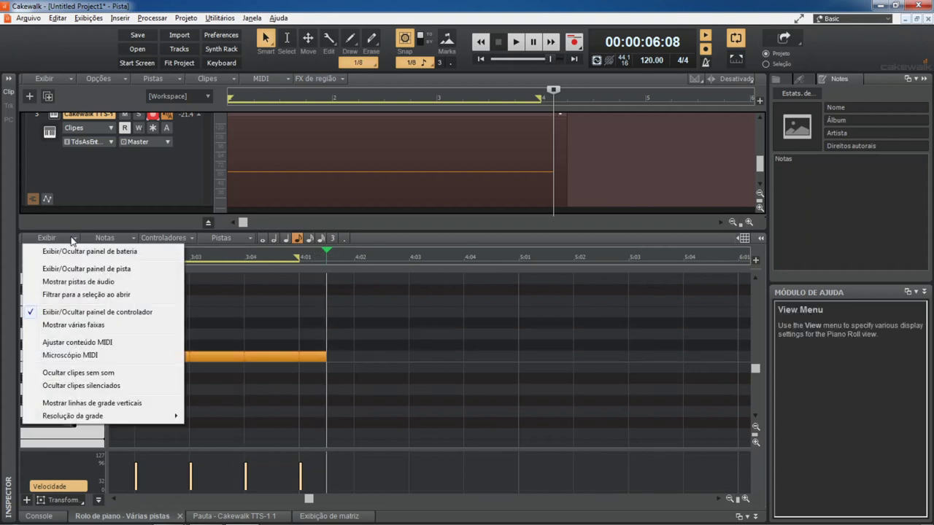
mouse_move(126, 239)
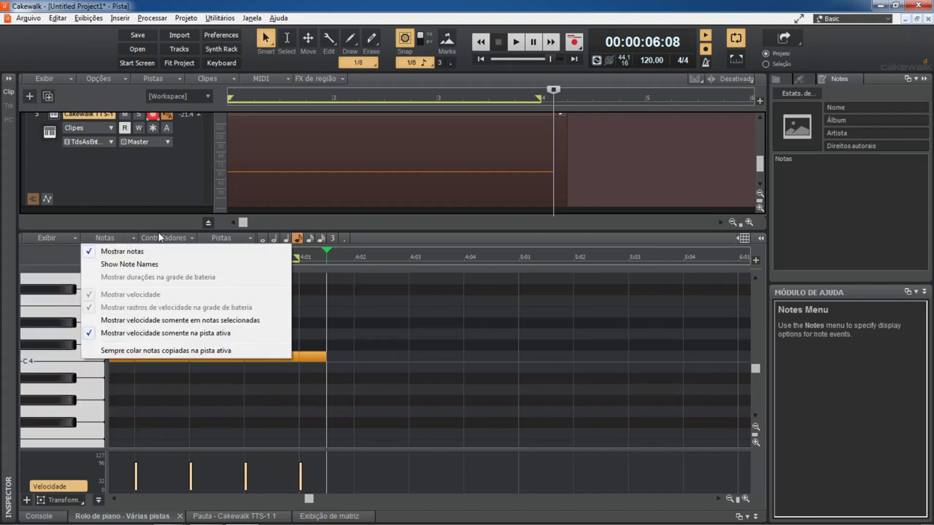
left_click(159, 237)
left_click(162, 238)
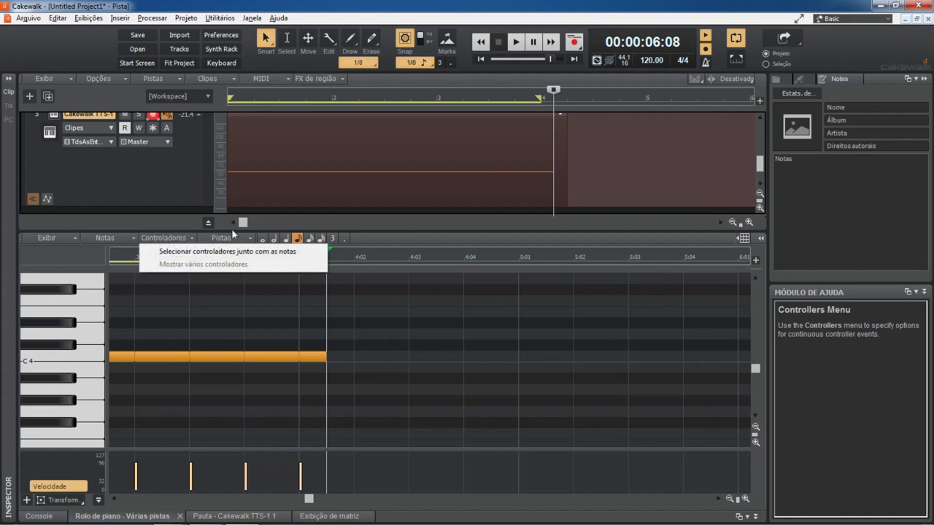
left_click(232, 237)
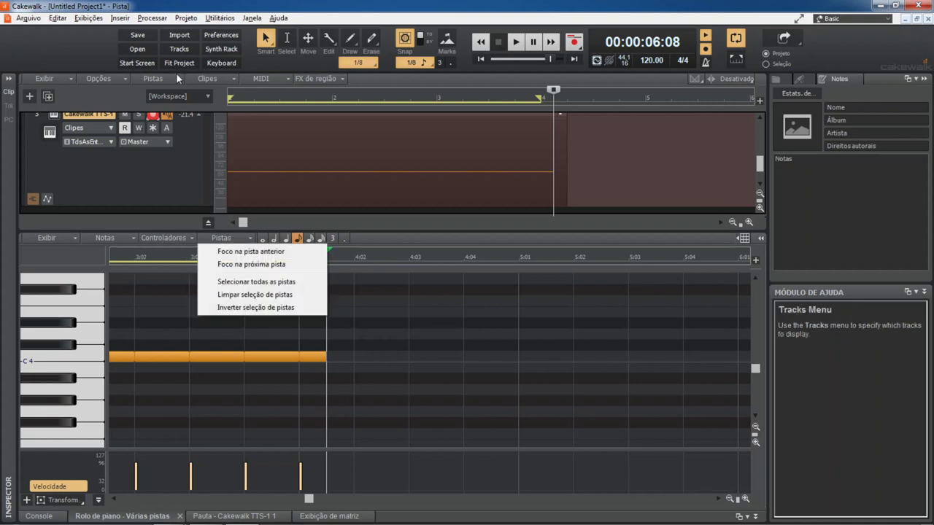
mouse_move(207, 515)
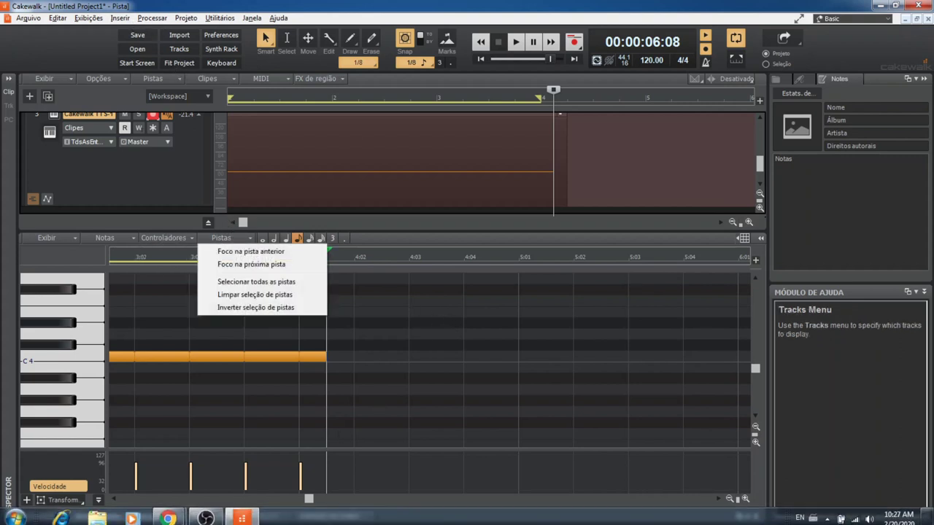
left_click(207, 515)
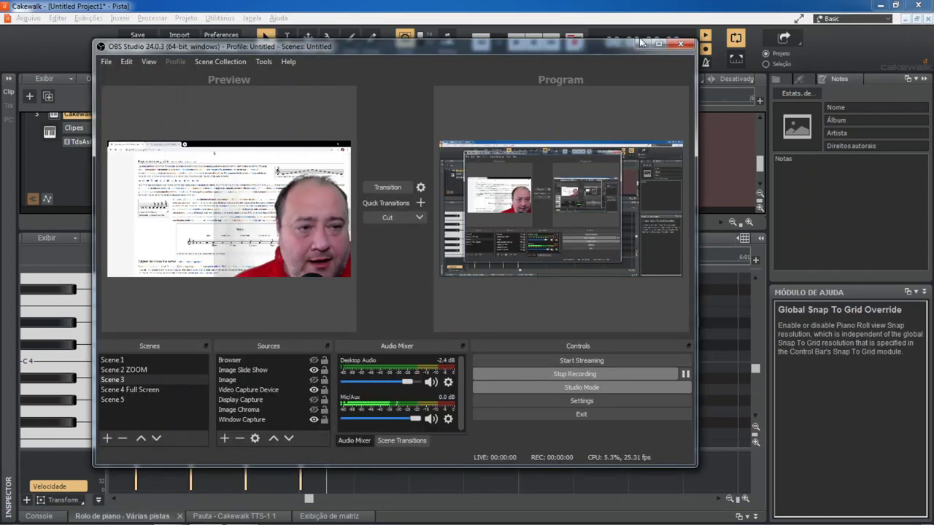
key("alt+Tab")
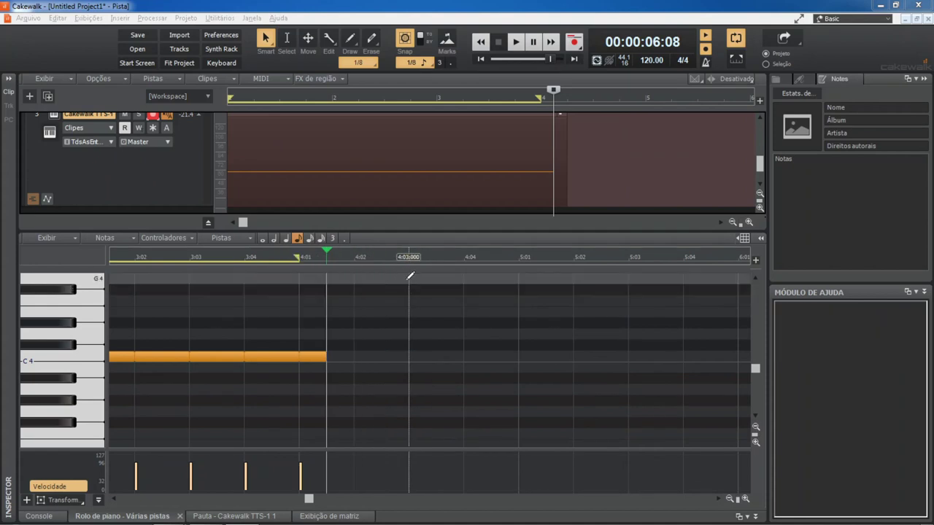
Step: Add seven more consecutive 1/8 notes on C4 from 4:01:480 to fill the rest of measure 4
left_click(382, 270)
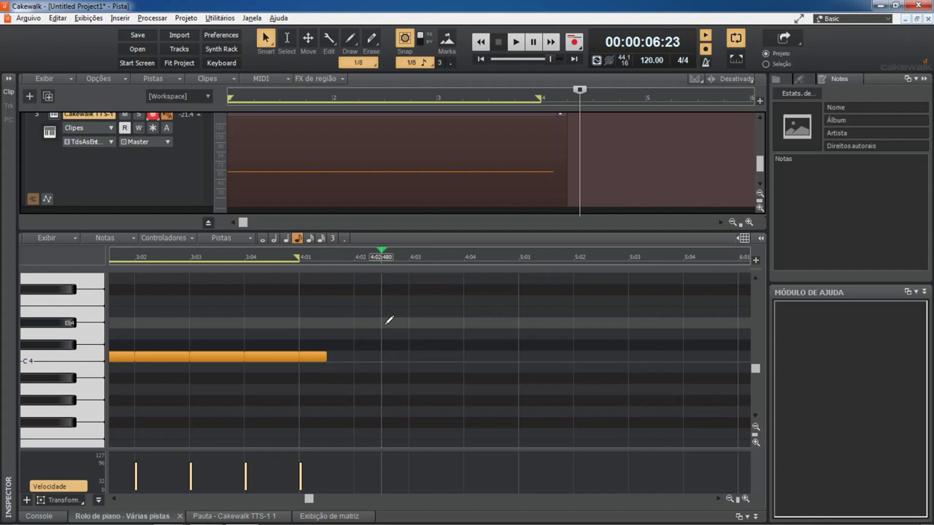
left_click(388, 324)
left_click_drag(394, 322, 334, 356)
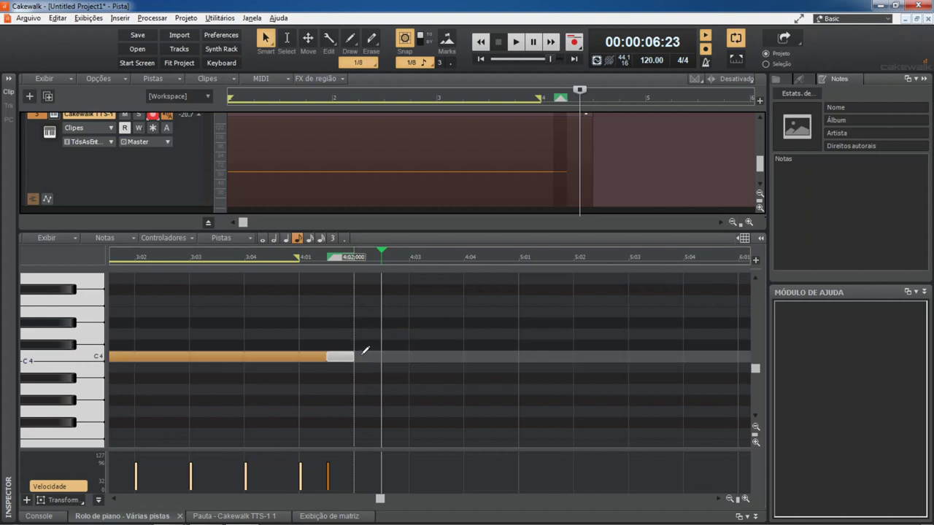
left_click(361, 325)
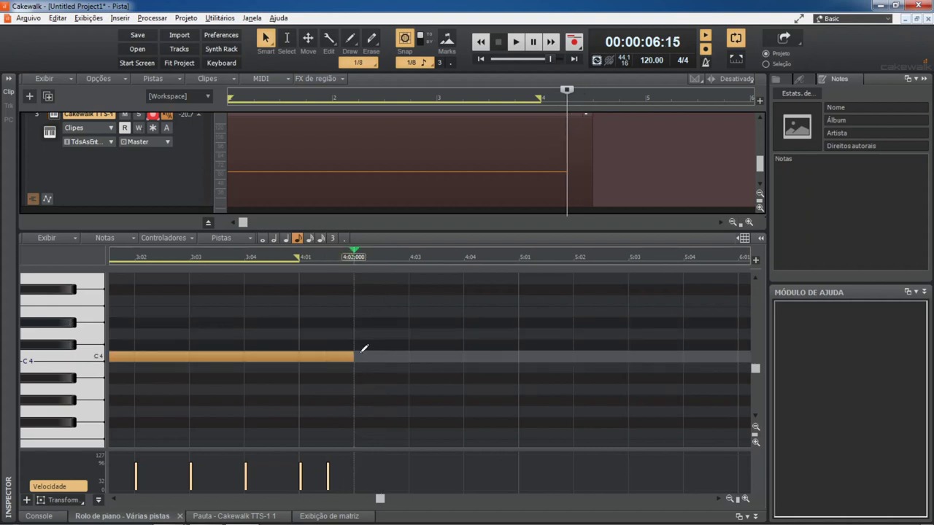
left_click(368, 355)
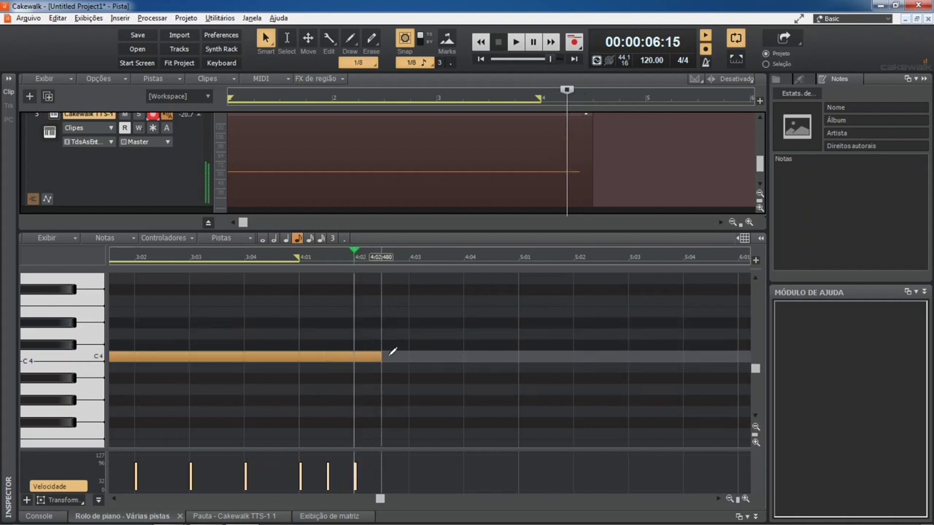
left_click(406, 356)
left_click(423, 356)
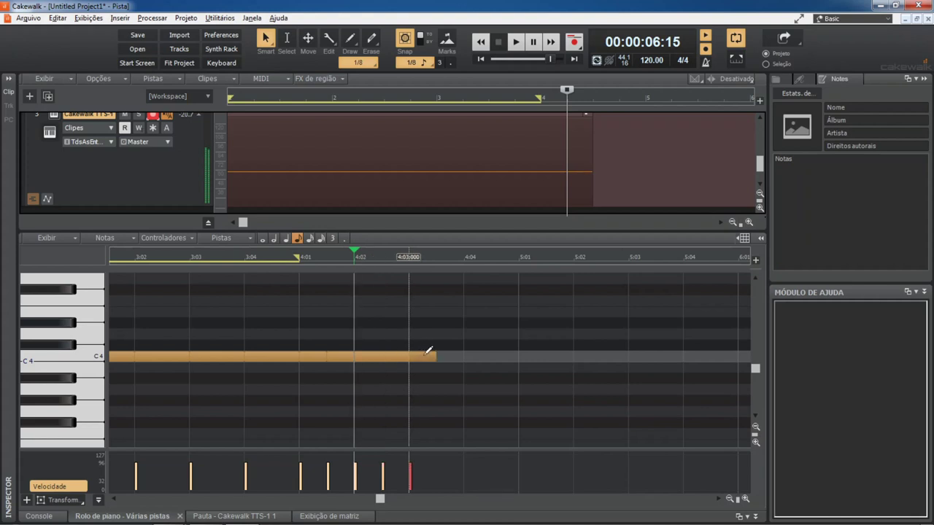
left_click(446, 356)
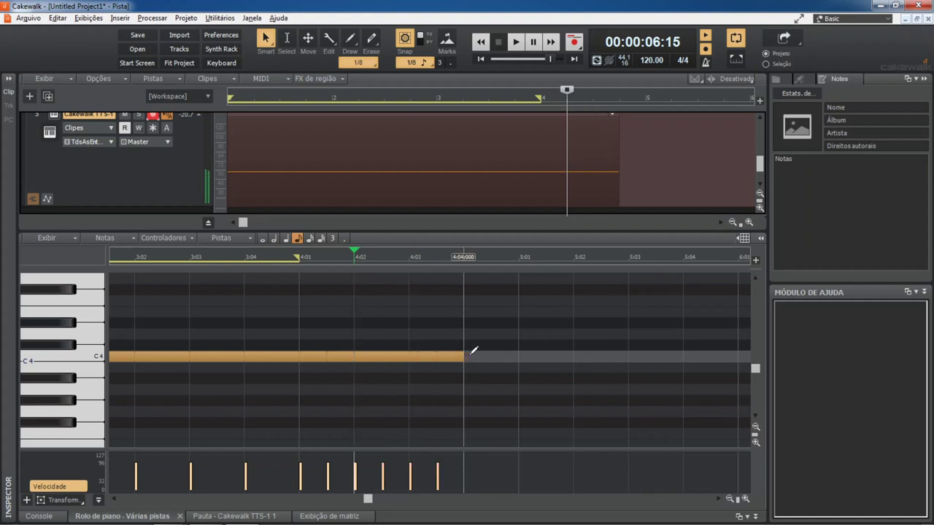
left_click(474, 356)
left_click(502, 356)
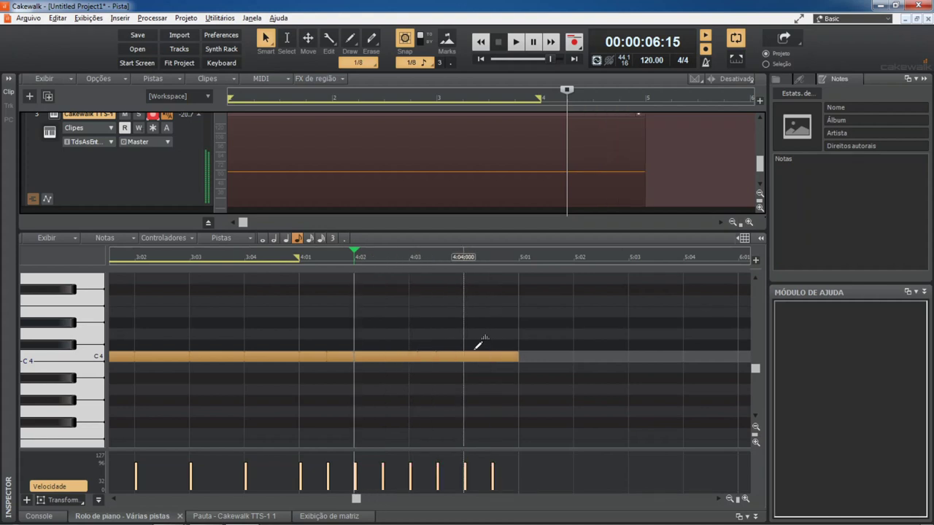
Step: Extend the loop region to the end of measure 4 and check the colcheia on Wikipedia's Nota musical page in Chrome before returning to Cakewalk
left_click(307, 354)
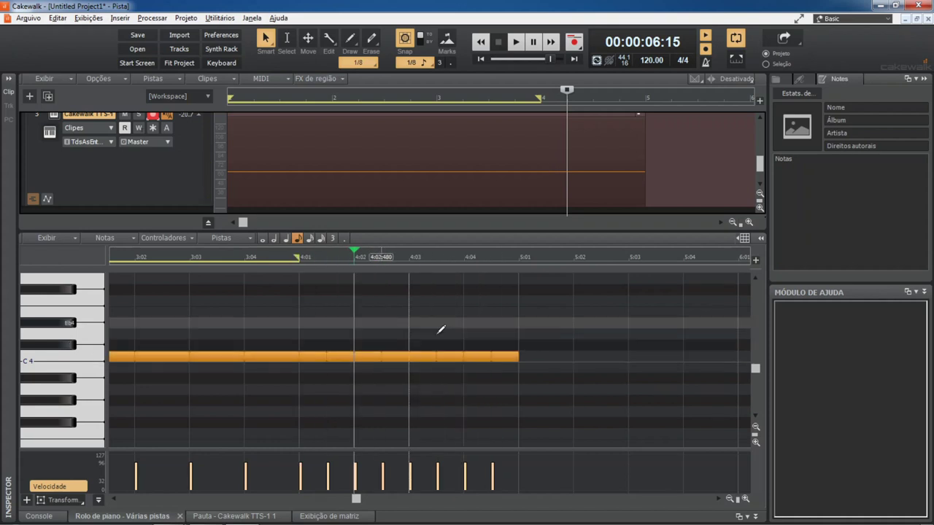
left_click_drag(325, 256, 518, 256)
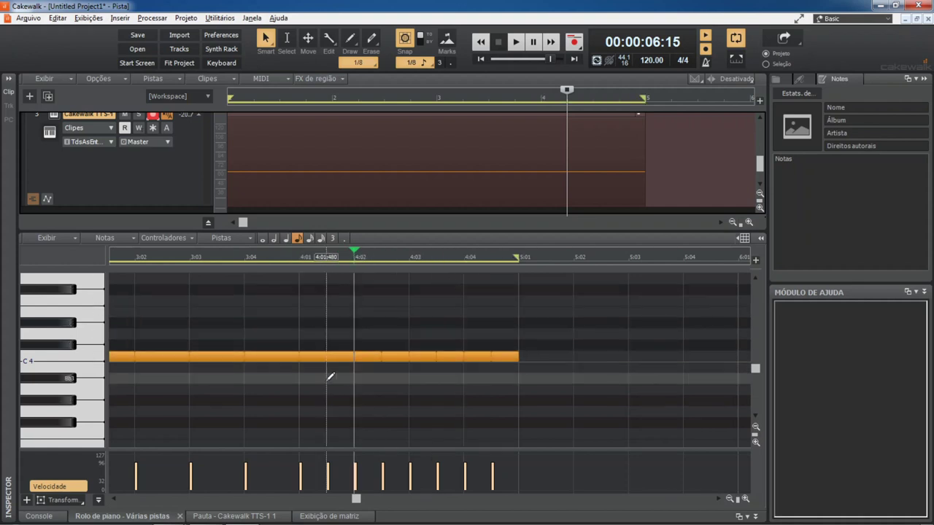
mouse_move(155, 520)
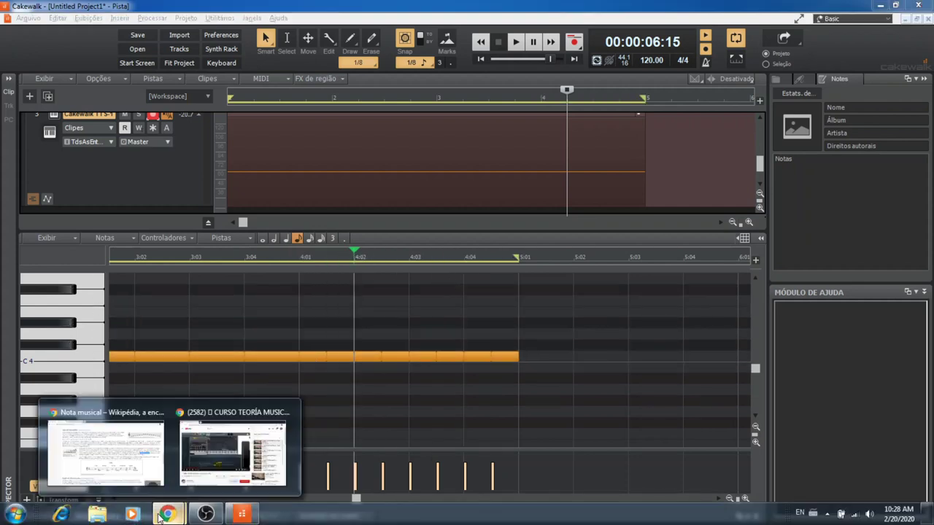
left_click(128, 464)
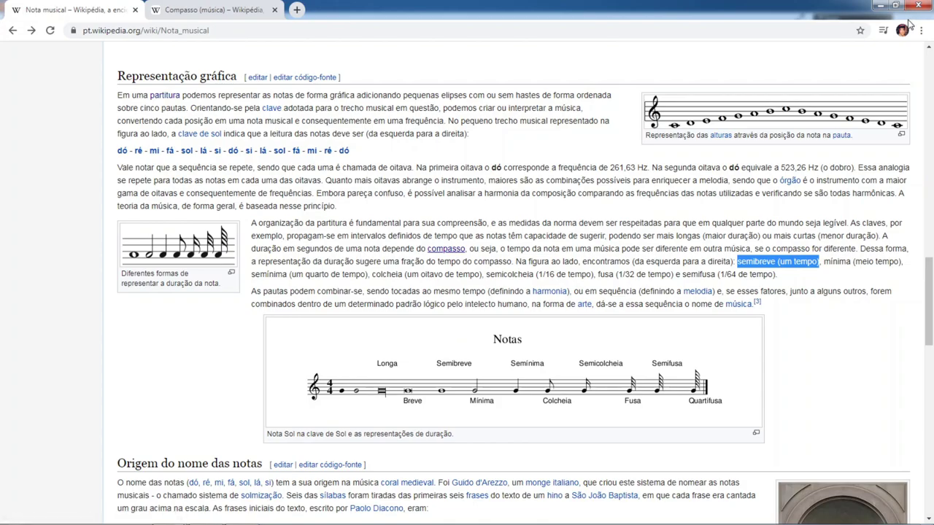
left_click(879, 6)
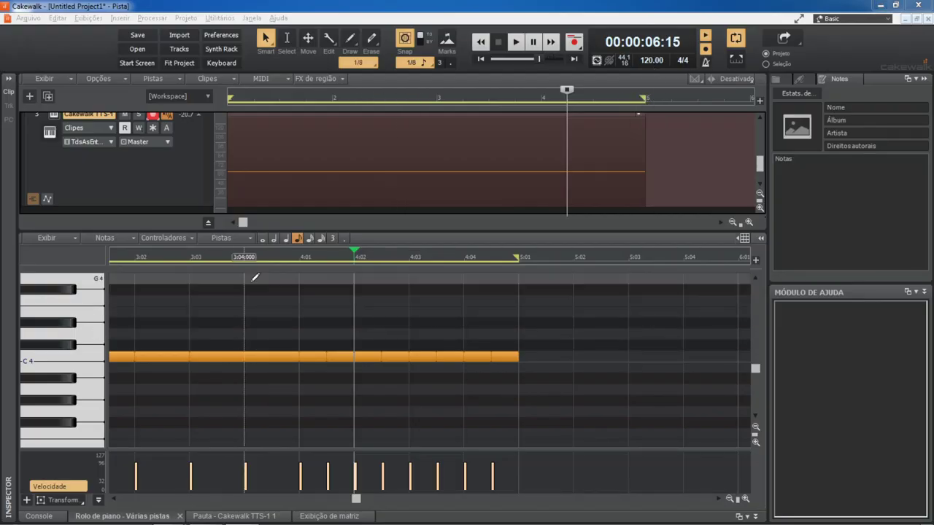
Step: Show all four measures in the staff view, play the looped measures, and stop playback
key("alt+5")
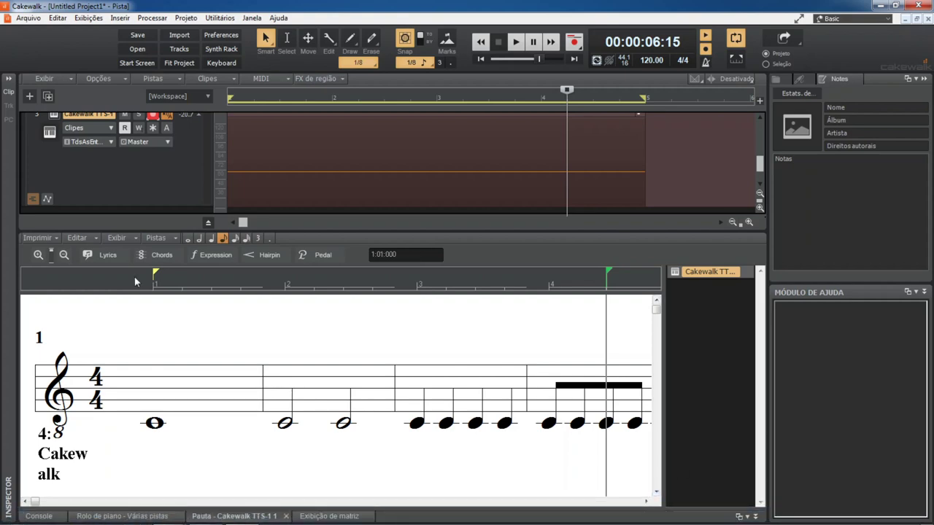
left_click_drag(53, 252, 58, 293)
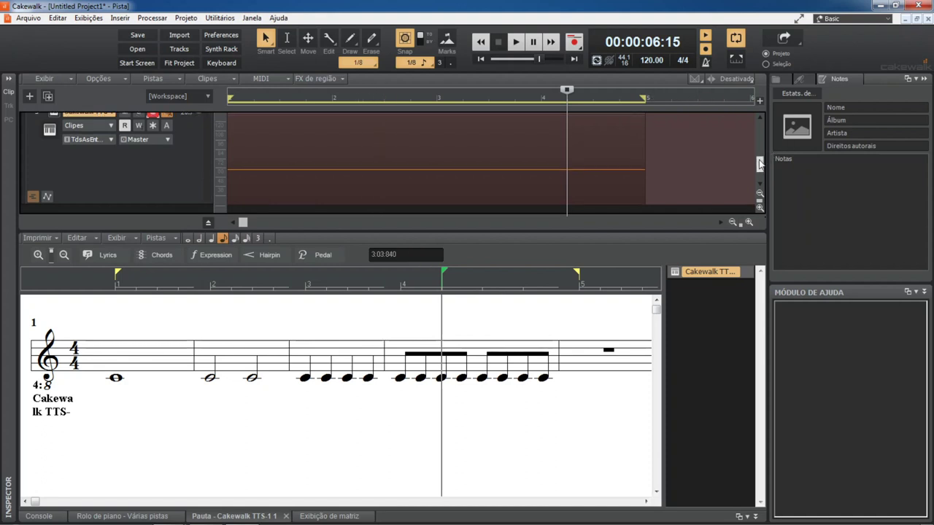
scroll(760, 161, "up", 2)
scroll(760, 161, "down", 3)
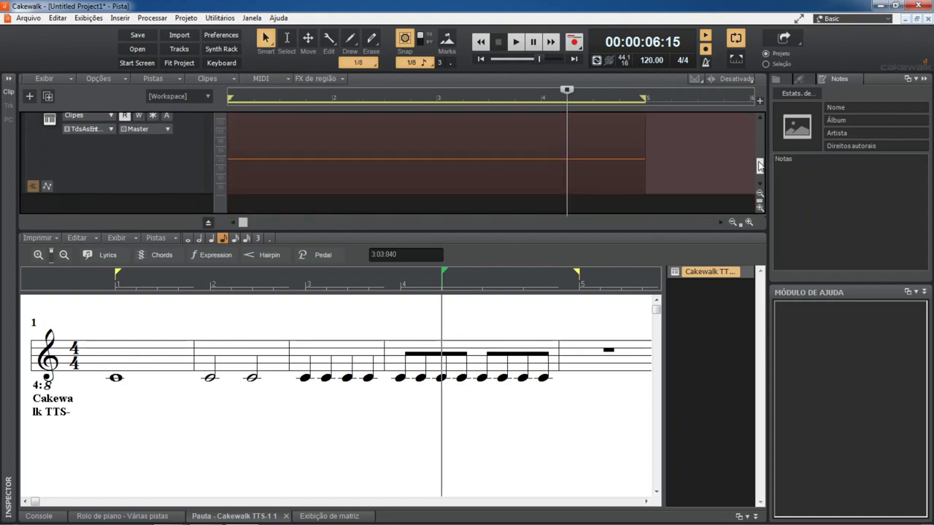
left_click(515, 42)
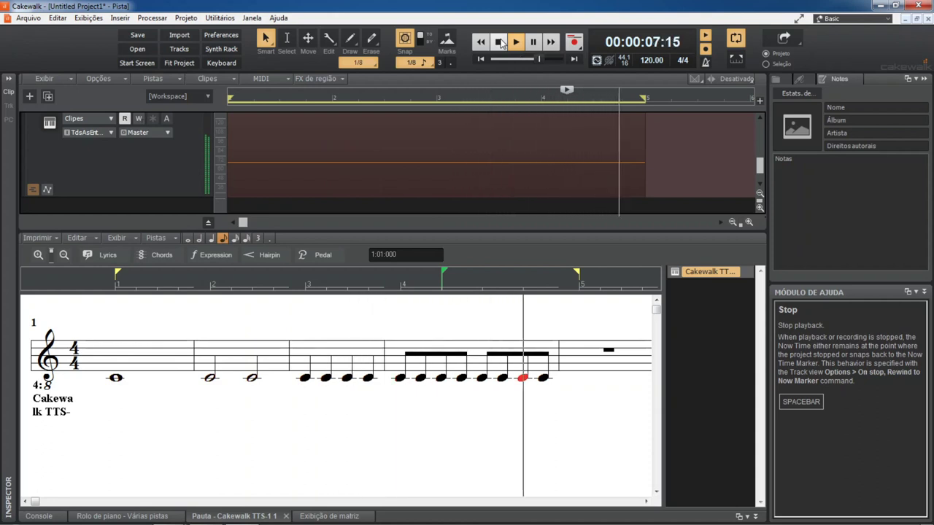
left_click(499, 42)
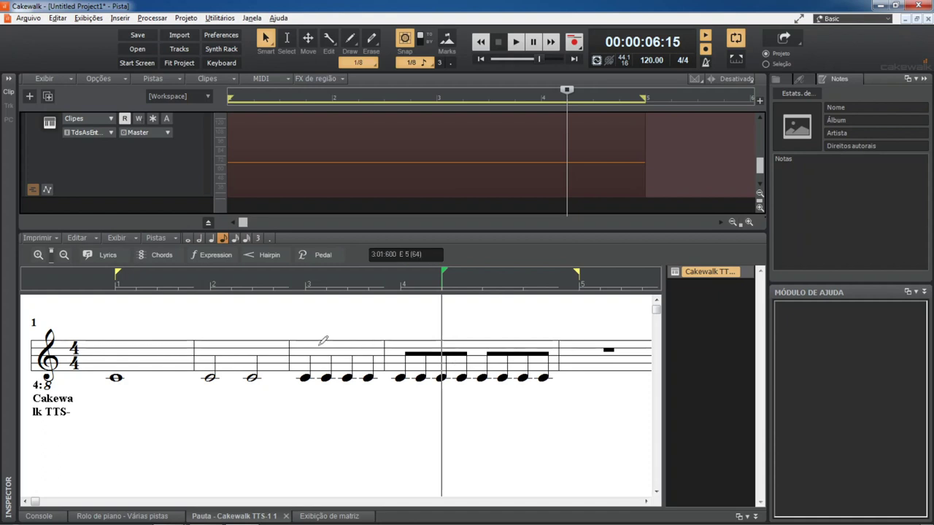
Step: Add a 1/8 note on C4 at the start of measure 5 in the piano roll
key("alt+3")
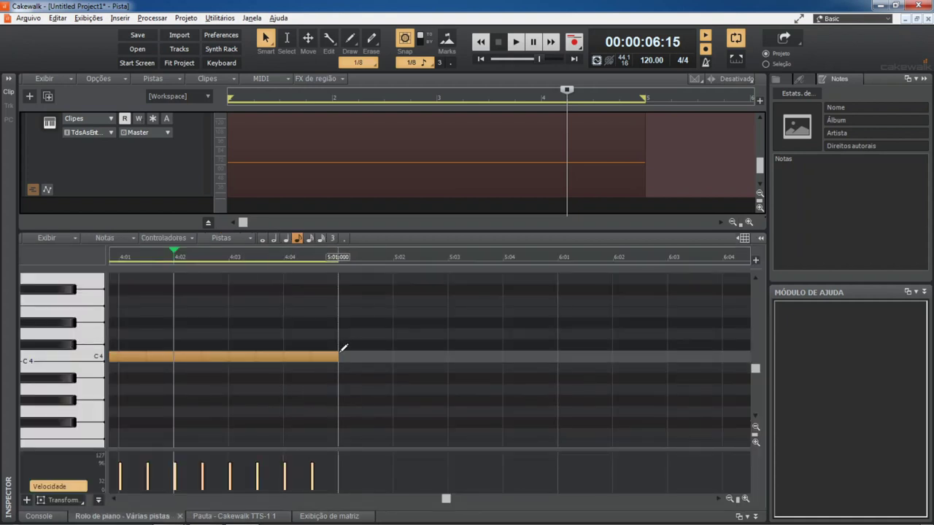
left_click(343, 355)
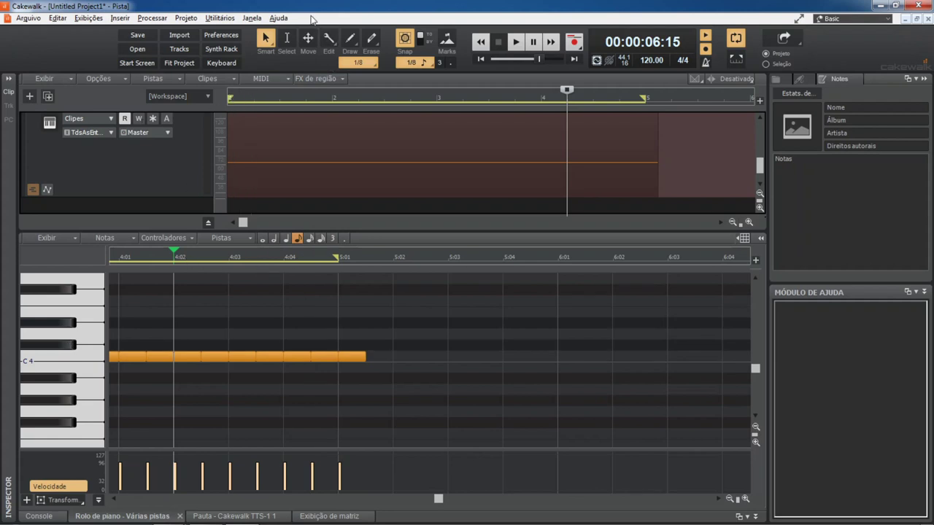
Step: Erase the 1/8 note on C4 at the start of measure 5 in the piano roll
left_click(308, 39)
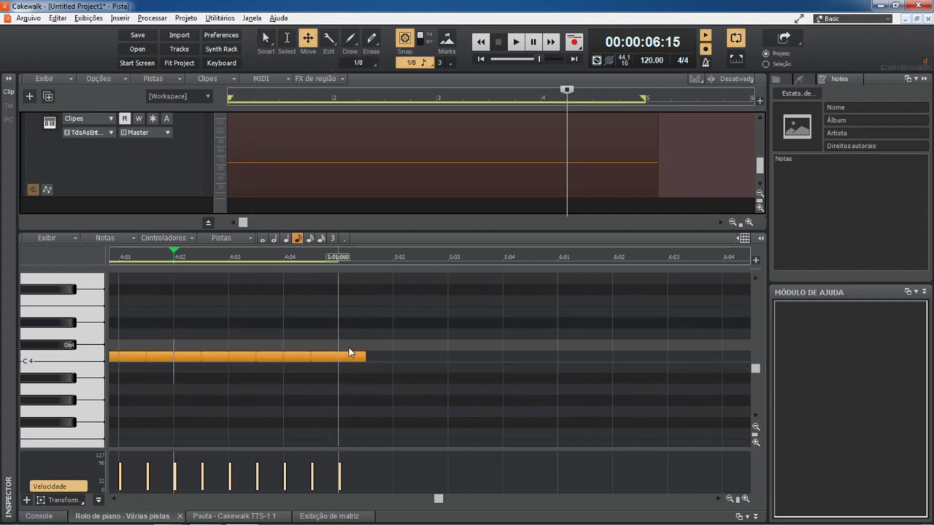
left_click(350, 353)
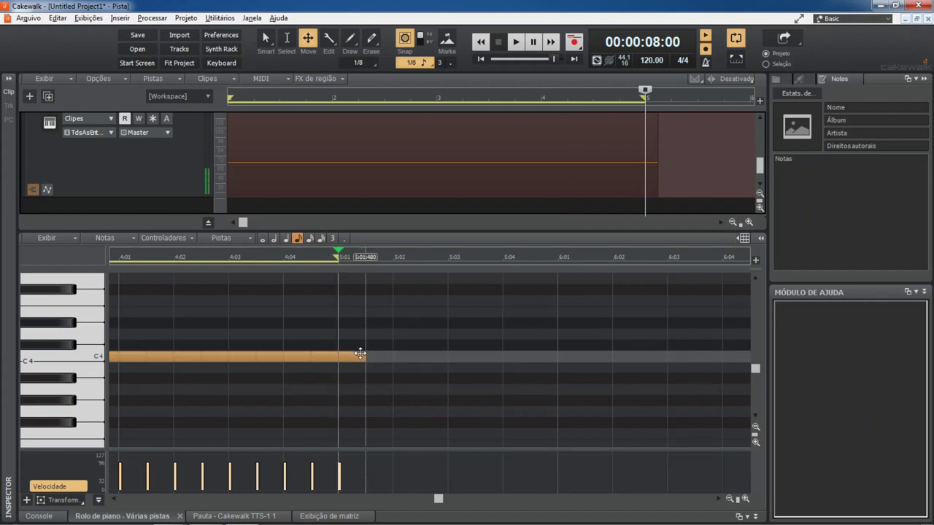
double_click(355, 357)
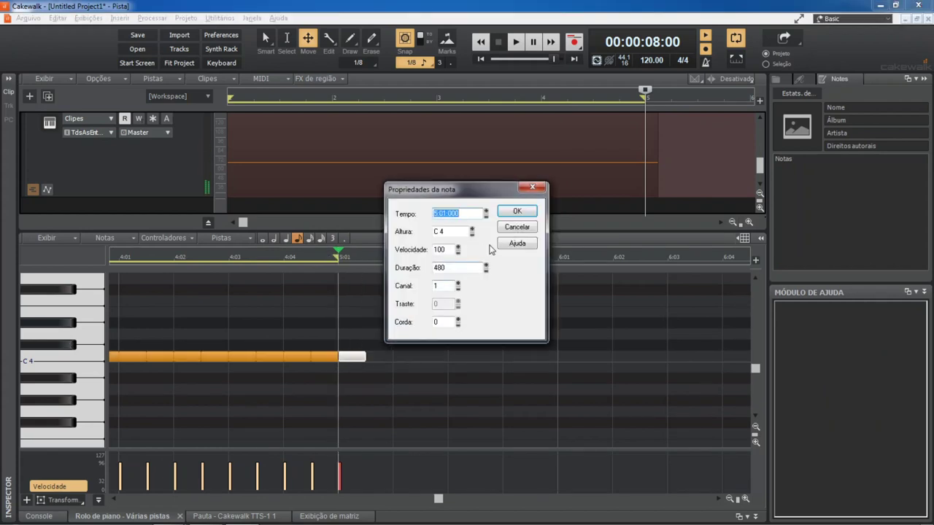
left_click(516, 227)
left_click(371, 40)
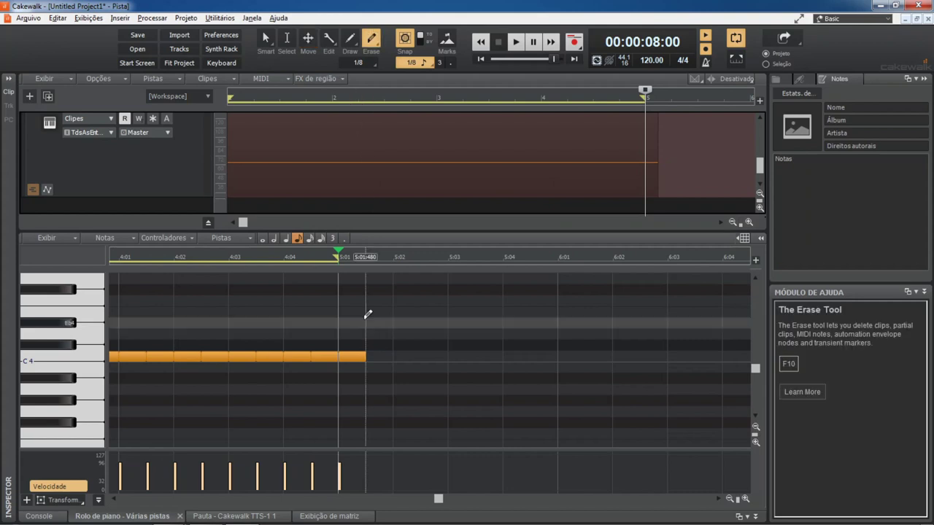
left_click(355, 355)
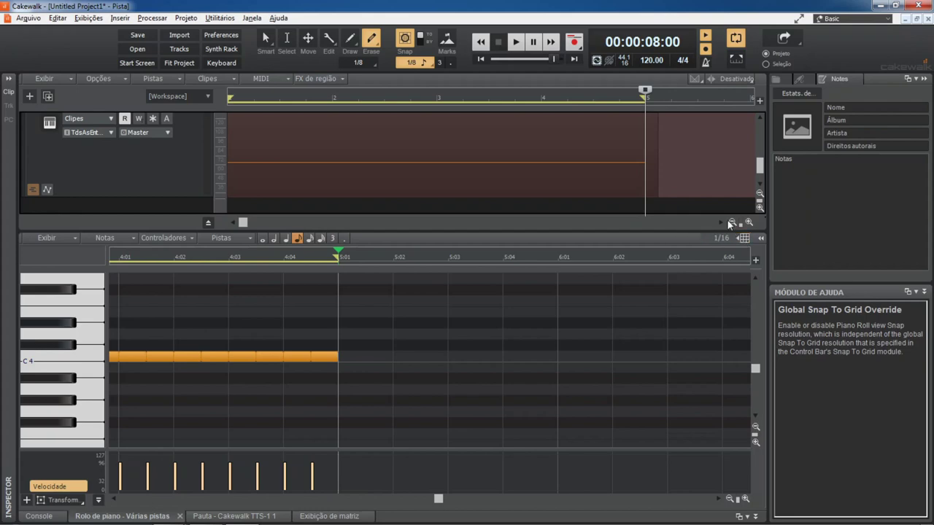
Step: Enable the piano roll's own snap-to-grid override and set its resolution to 1/32
left_click(218, 515)
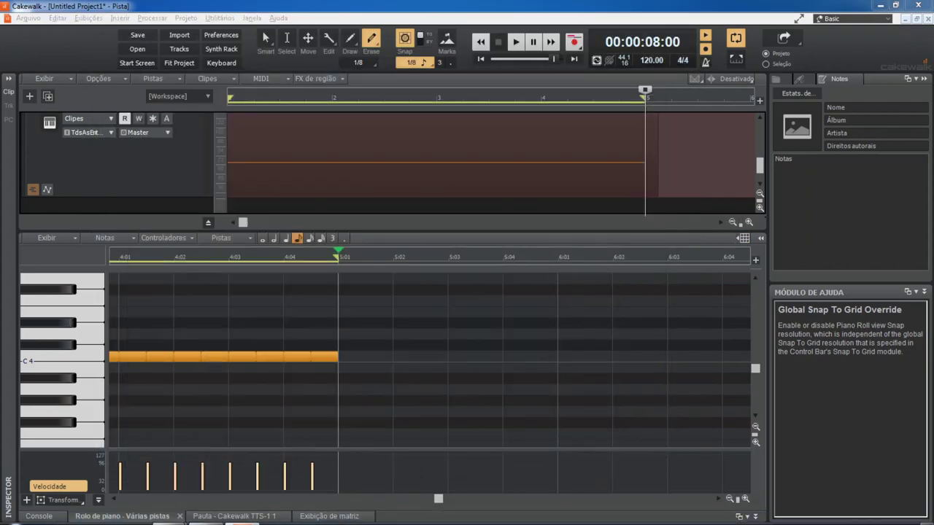
mouse_move(736, 519)
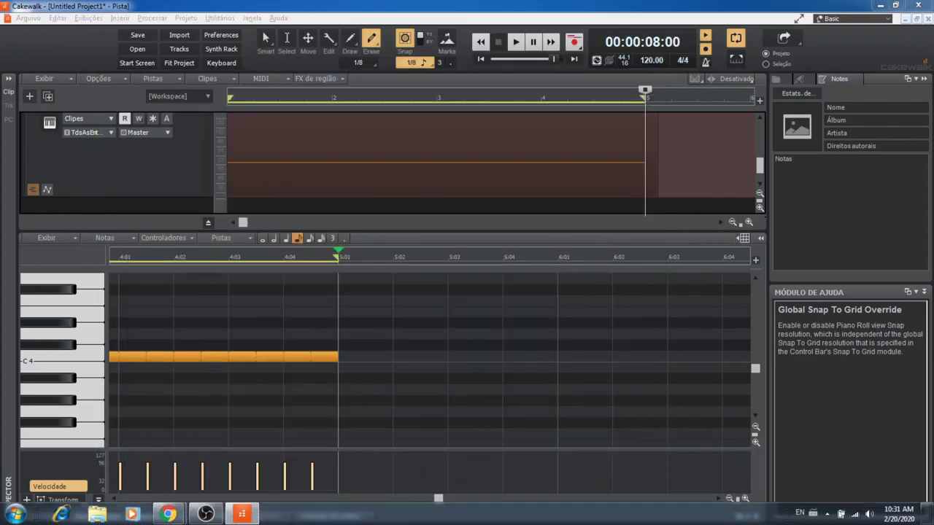
left_click(744, 238)
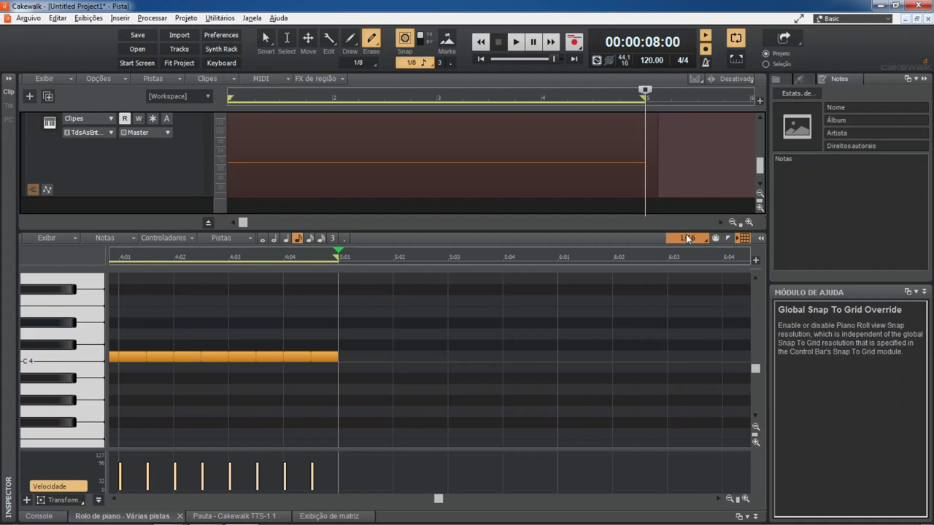
left_click(701, 239)
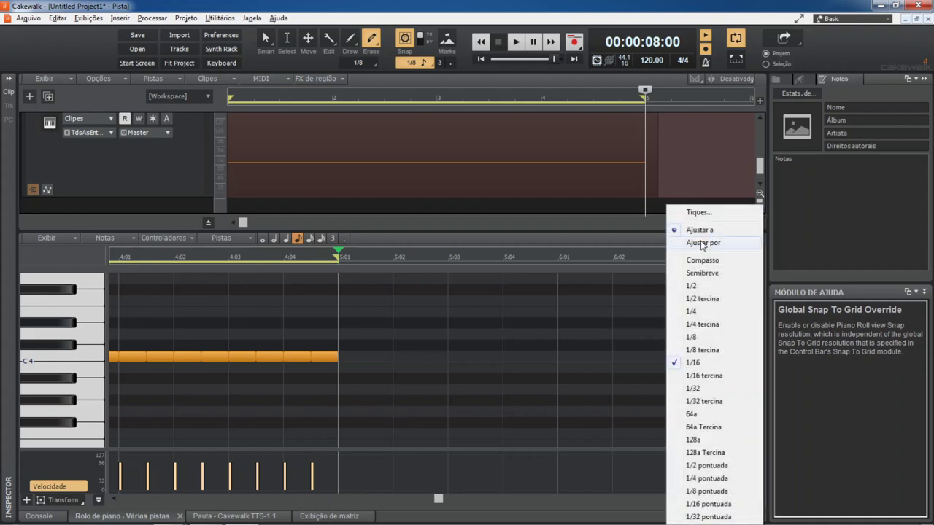
left_click(702, 389)
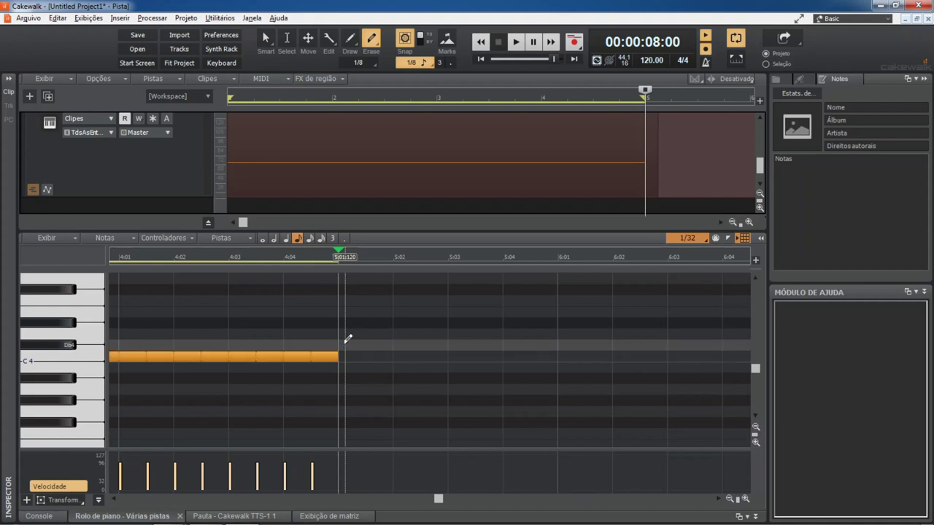
left_click(350, 40)
left_click(343, 355)
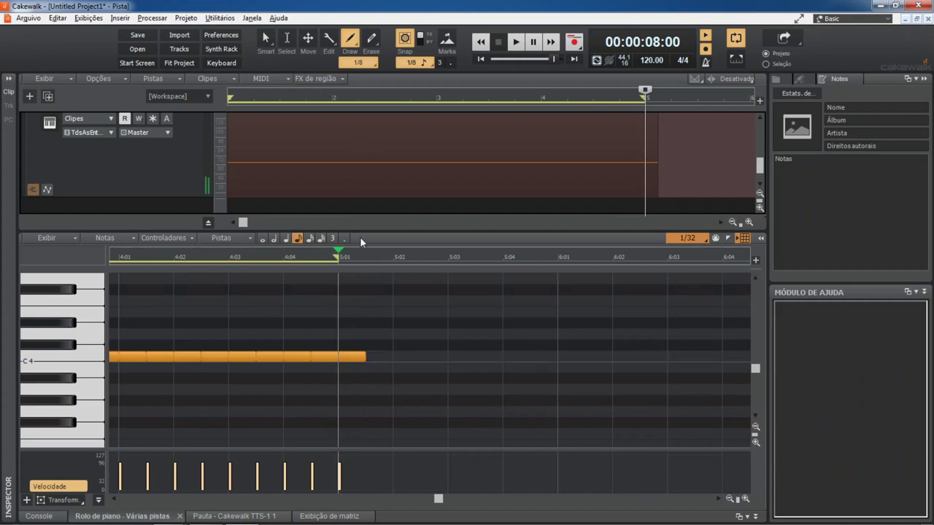
right_click(351, 356)
left_click(347, 355)
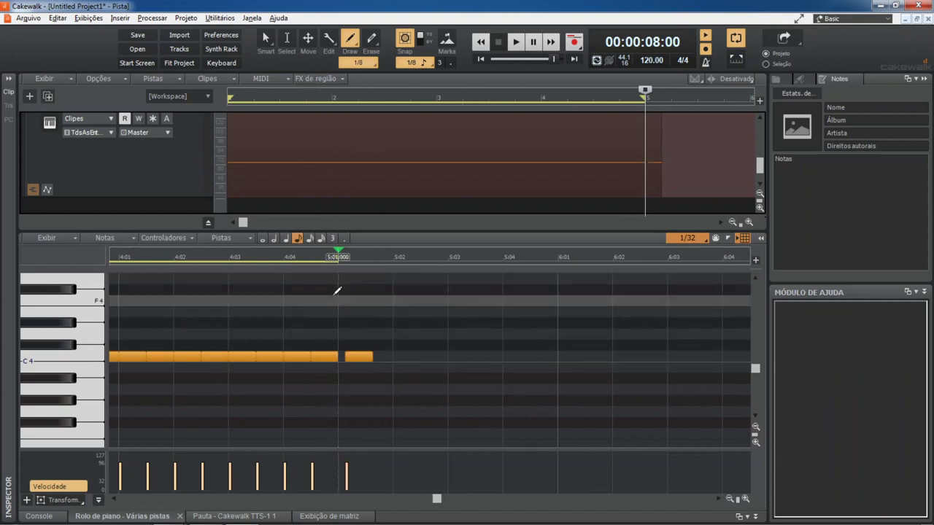
Step: Place a 1/16 note on C4 at the start of measure 5 and duplicate it fifteen times to fill the measure
left_click(266, 38)
left_click_drag(360, 359, 344, 356)
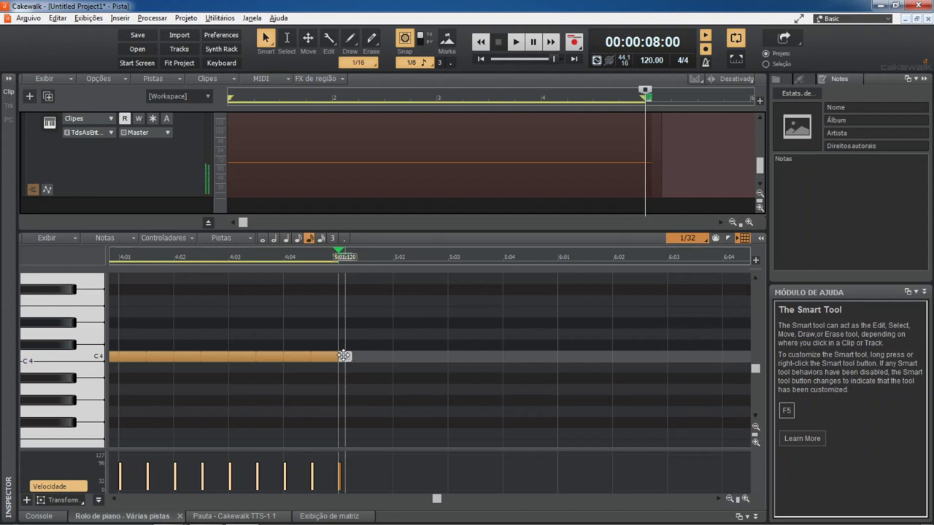
key("ctrl+d")
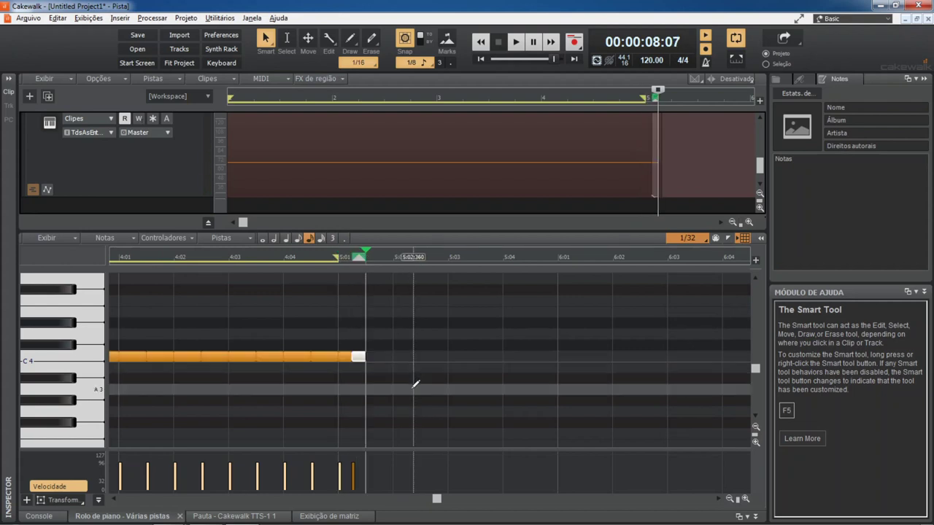
key("ctrl+d")
key("ctrl+d")
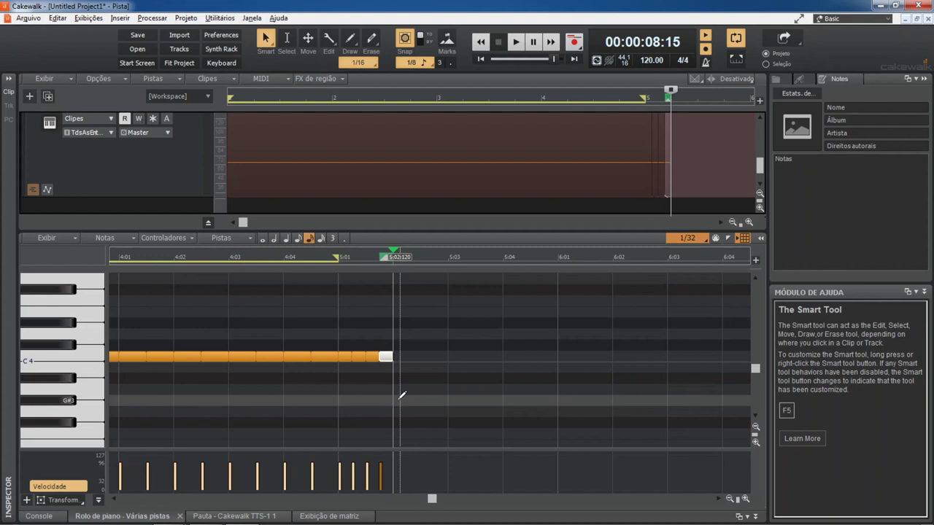
key("ctrl+d")
key("ctrl+d")
key("ctrl+d")
key("ctrl+d")
key("ctrl+d")
key("ctrl+d")
key("ctrl+d")
key("ctrl+d")
key("ctrl+d")
key("ctrl+d")
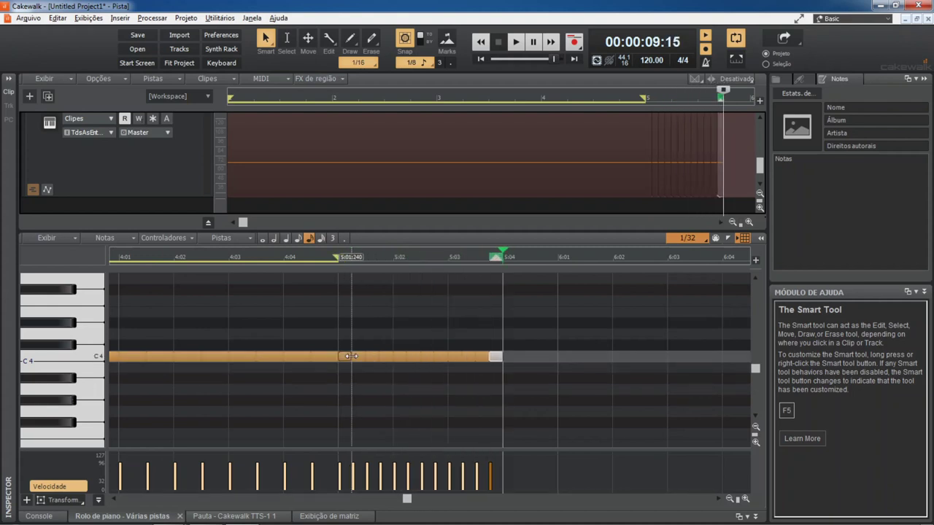
key("ctrl+d")
key("ctrl+d")
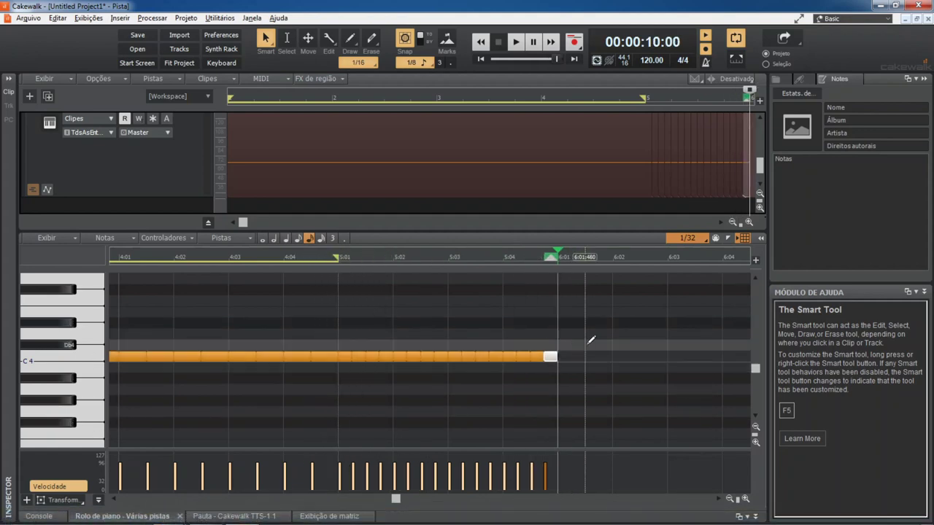
Step: Check the semicolcheia on Wikipedia's Nota musical page in Chrome and return to Cakewalk
left_click(178, 514)
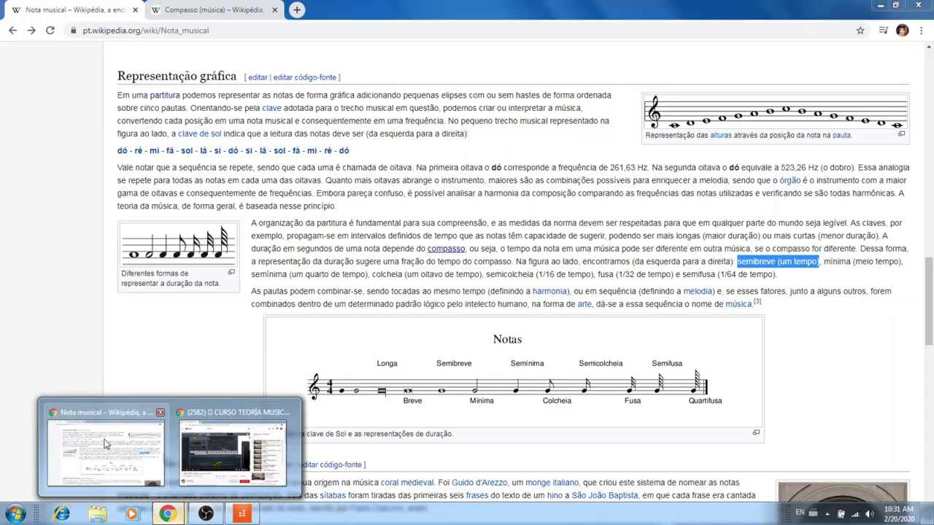
left_click(104, 444)
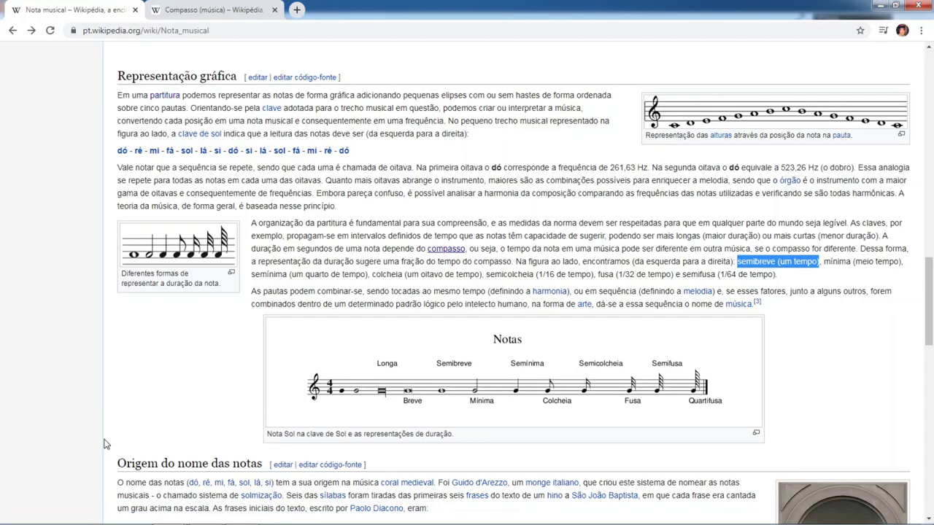
left_click(880, 6)
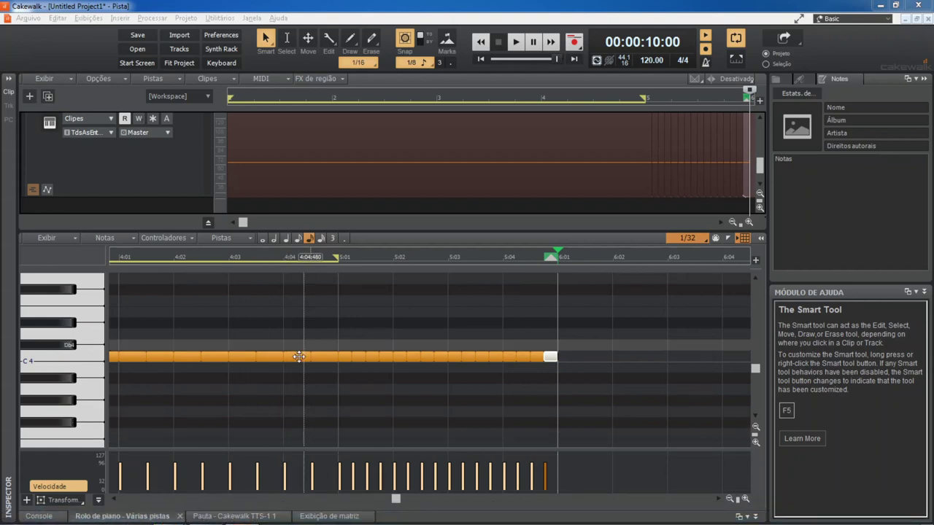
Step: Extend the loop region to the end of measure 5, then play the five measures from the start in the staff view and stop
left_click(537, 359)
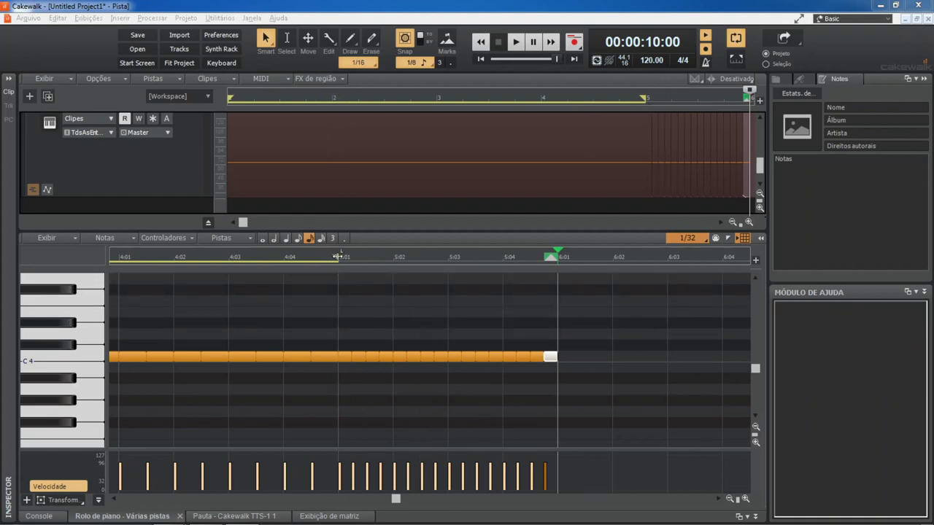
key("w")
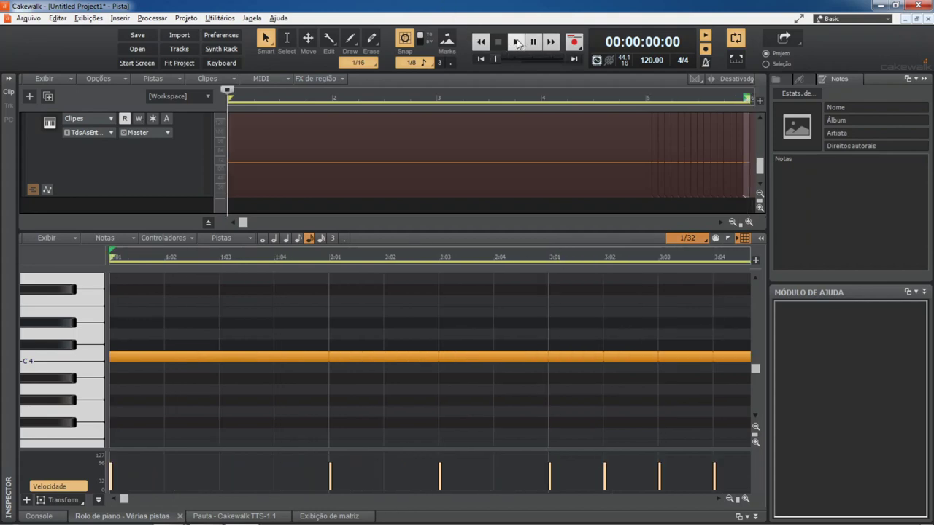
key("alt+4")
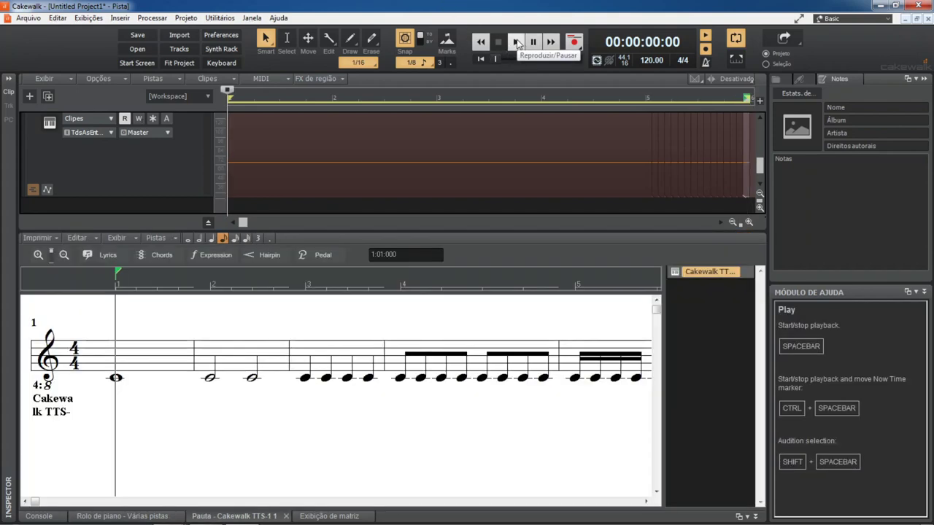
left_click(516, 42)
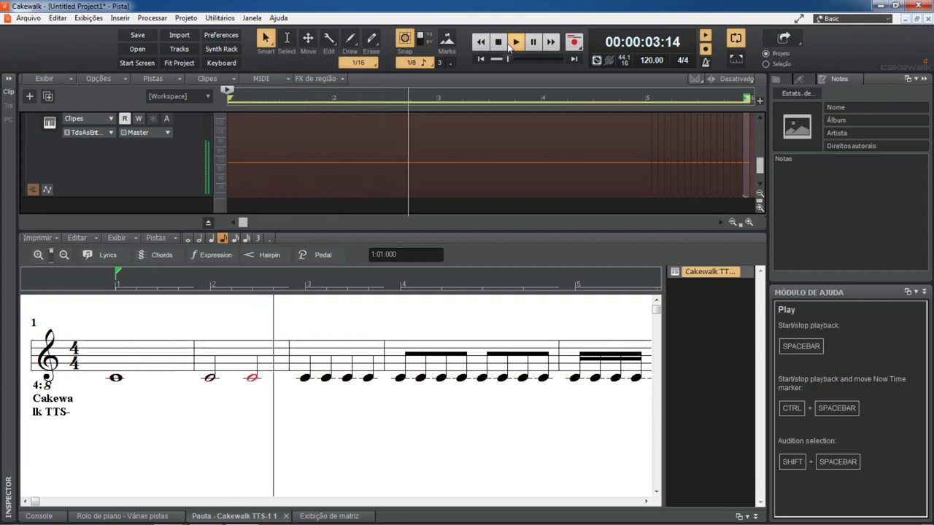
left_click_drag(50, 249, 58, 311)
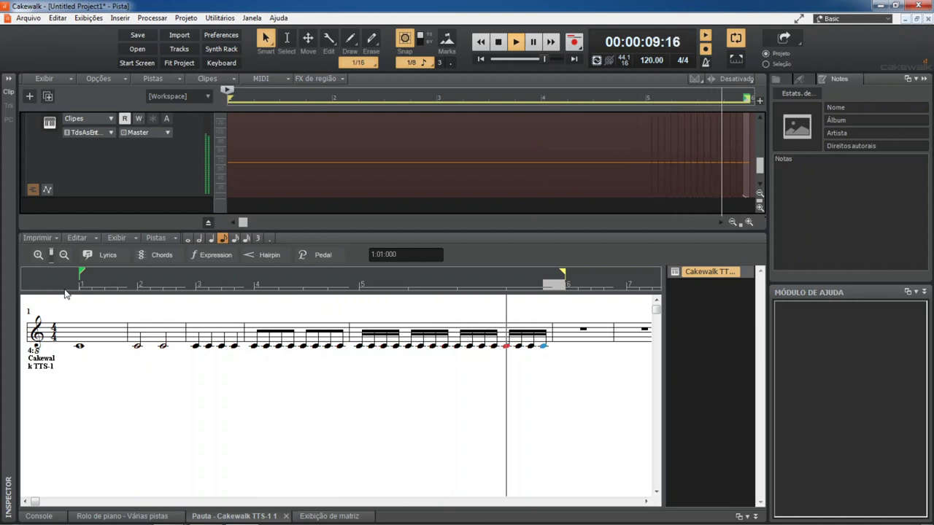
left_click(498, 42)
Step: Look up the duration that follows the semicolcheia in Wikipedia's Notas chart in Chrome and return to Cakewalk
mouse_move(166, 515)
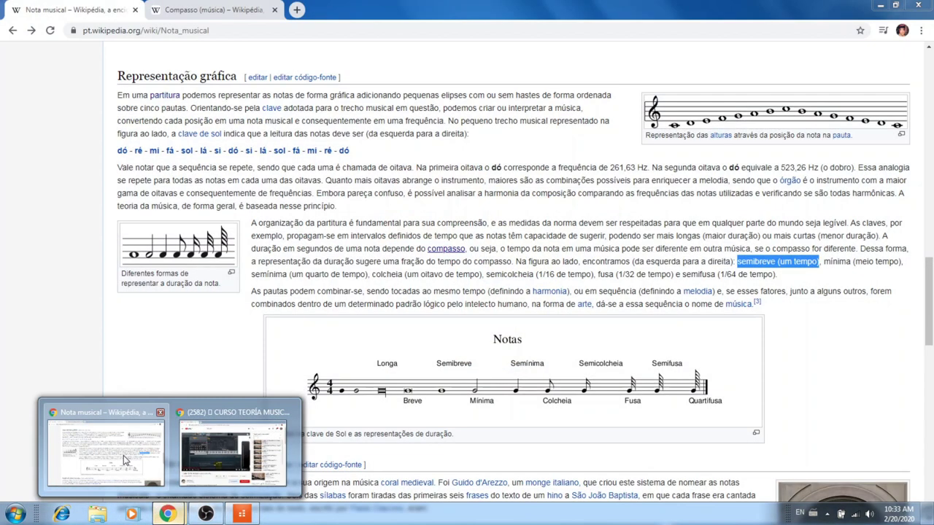
left_click(88, 445)
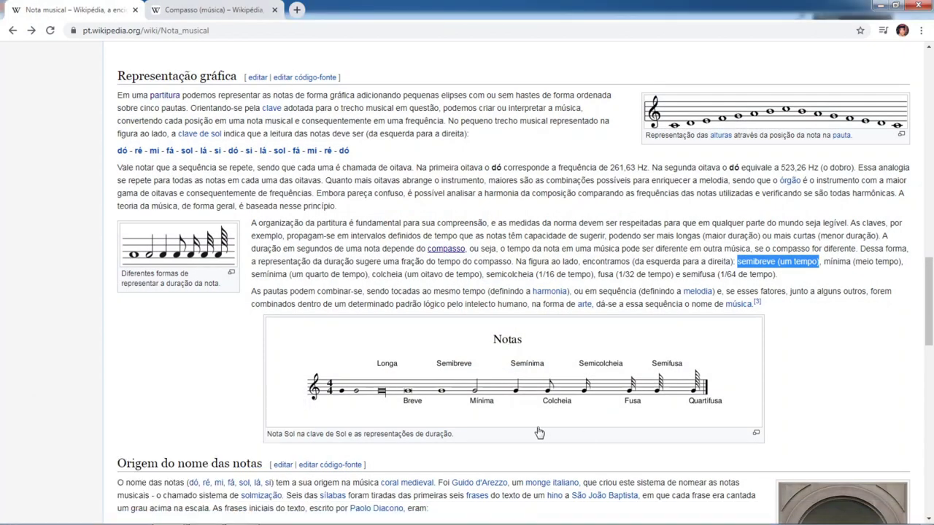
left_click(878, 6)
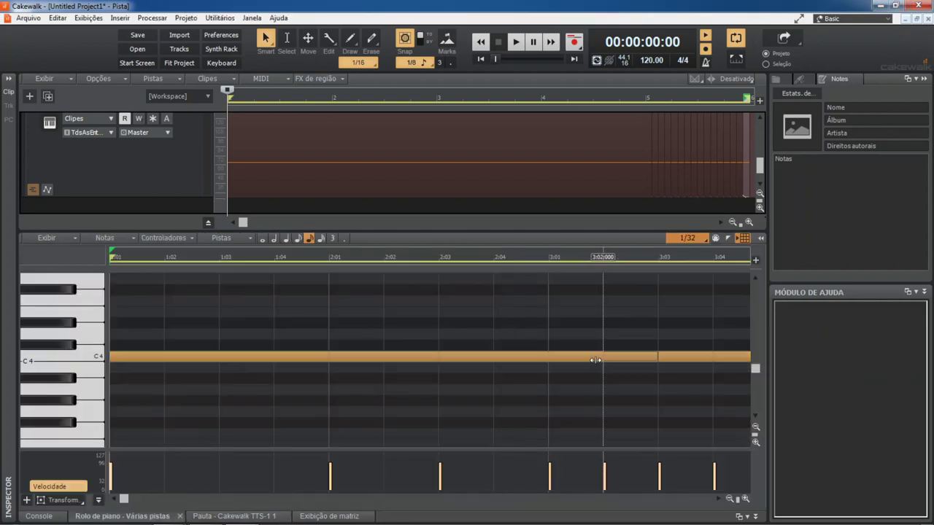
Step: Add a 1/32 note on C4 at the start of measure 6 in the piano roll
left_click(728, 500)
left_click(729, 500)
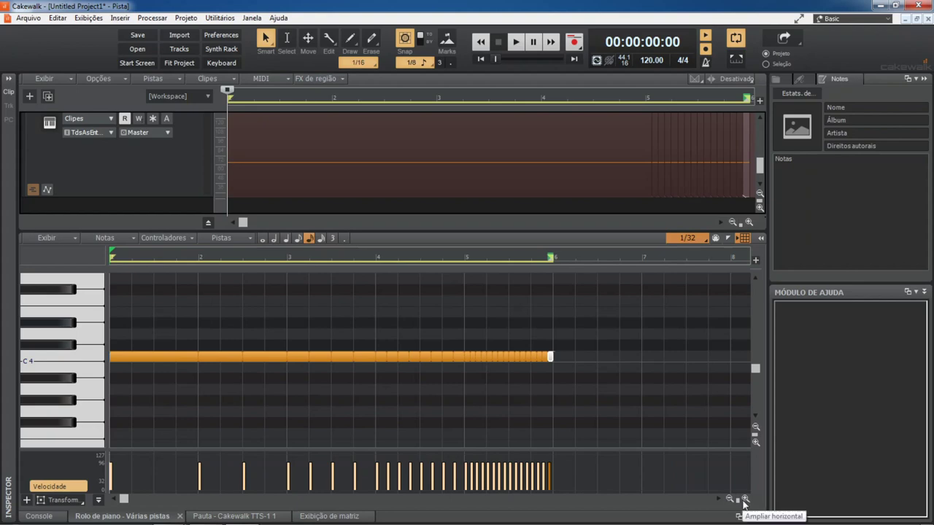
left_click(744, 500)
left_click(744, 500)
left_click(744, 500)
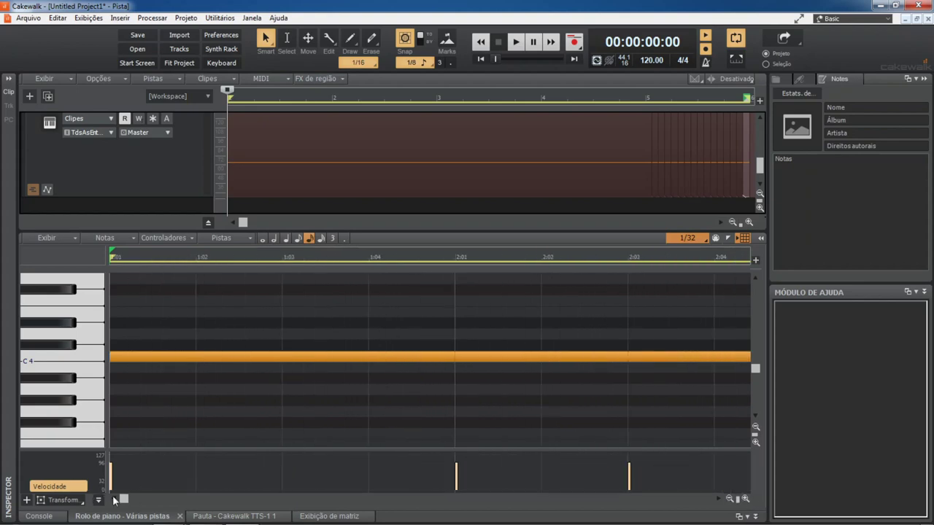
left_click_drag(124, 502, 511, 507)
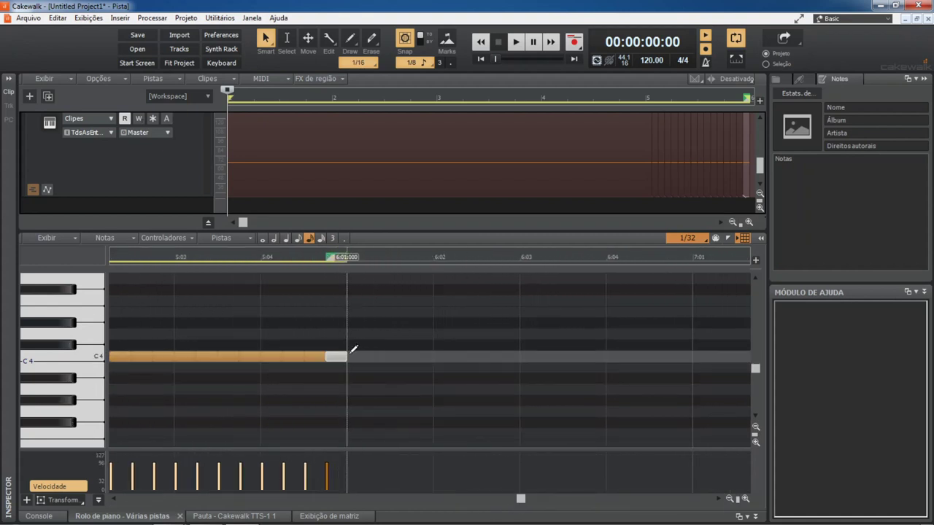
left_click_drag(358, 350, 359, 350)
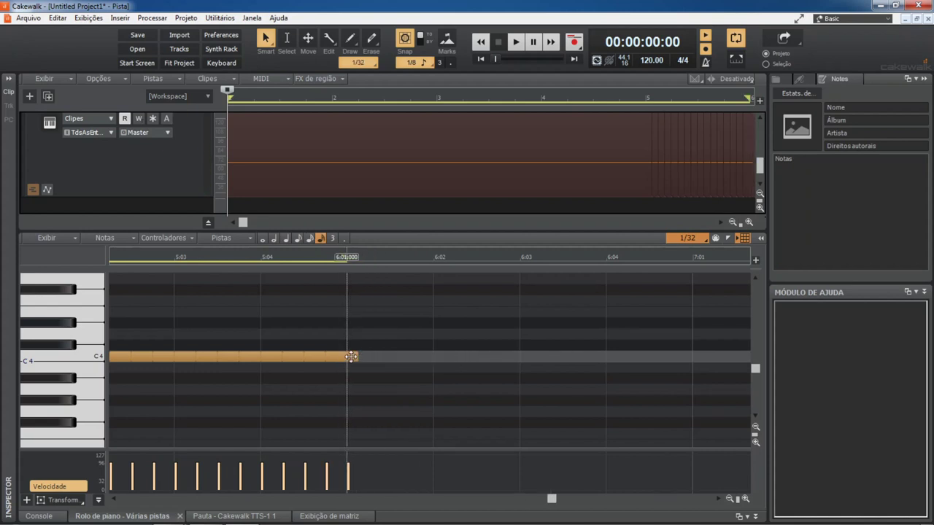
Step: Duplicate the 1/32 note on C4 until measure 6 is full and show the result in the staff view
key("r")
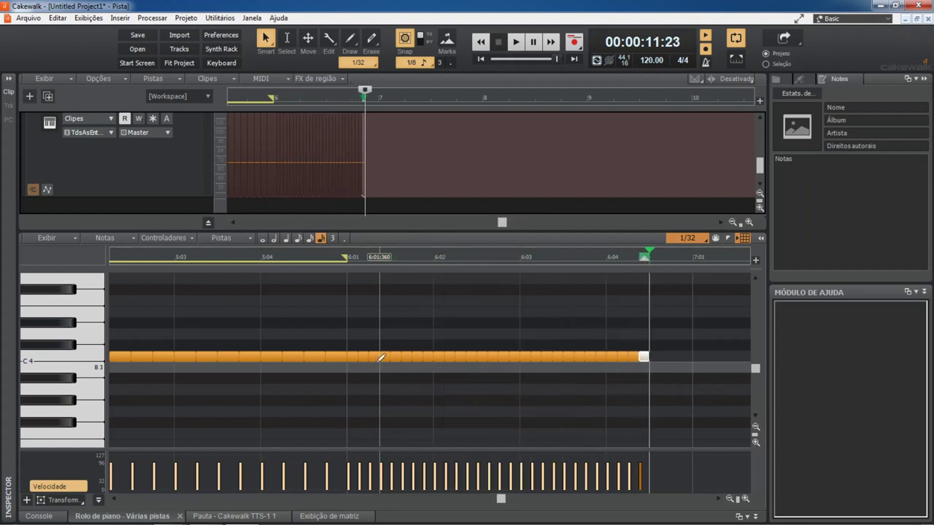
key("space")
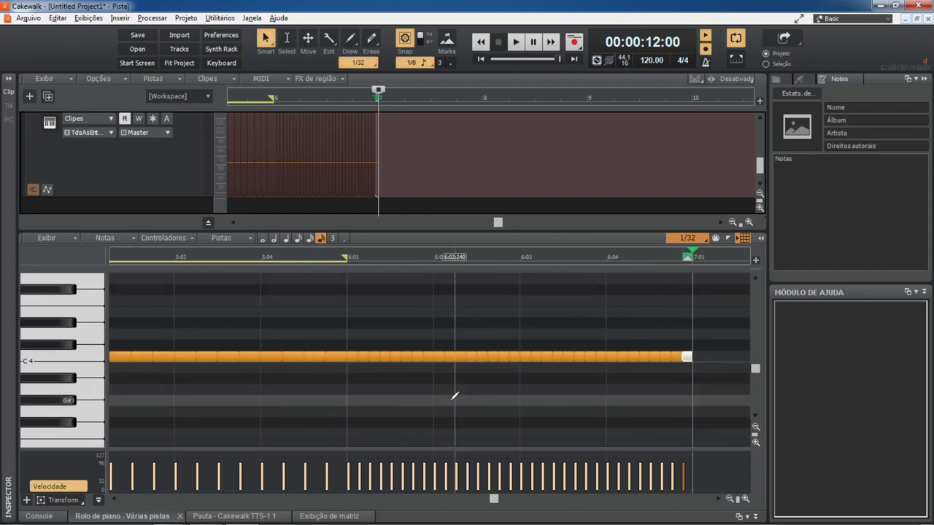
key("alt+4")
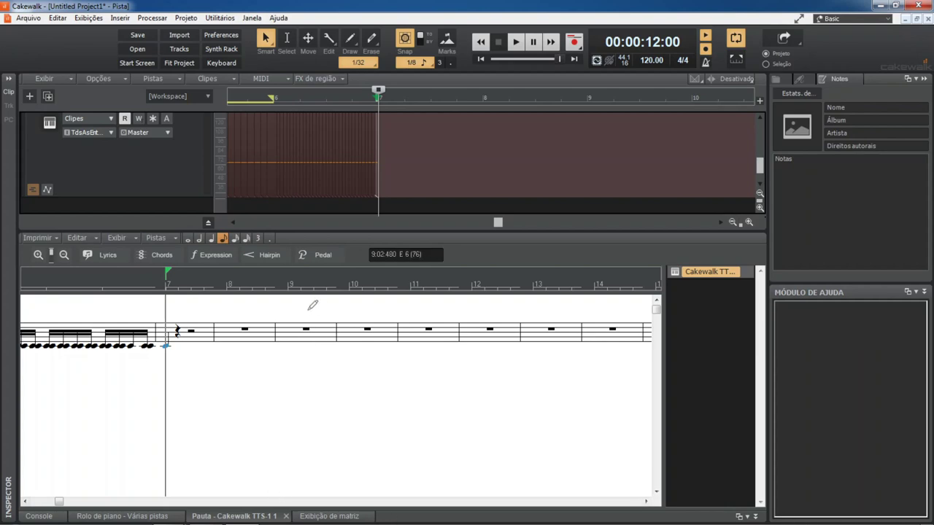
Step: Examine the last 1/32 note of measure 6 in the piano roll and enlarged staff view, dismissing the audio failure notice
key("alt+3")
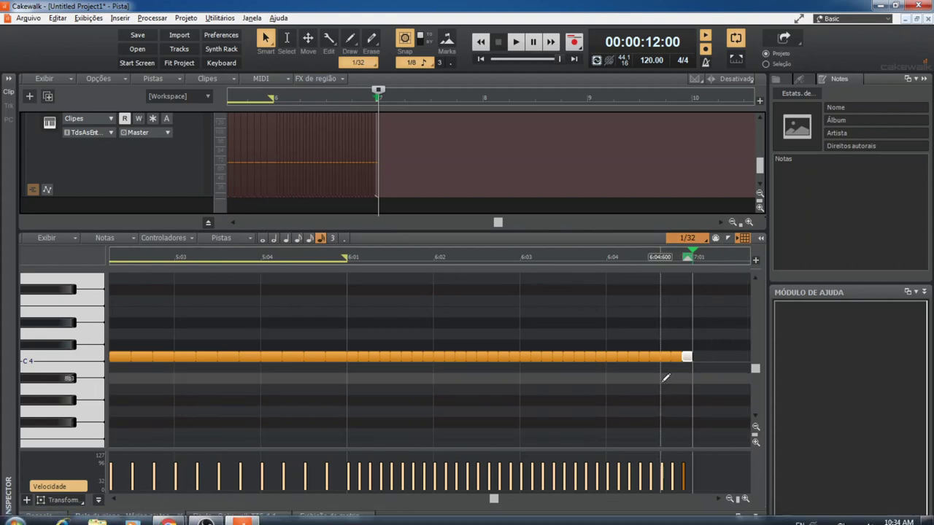
left_click_drag(689, 356, 533, 352)
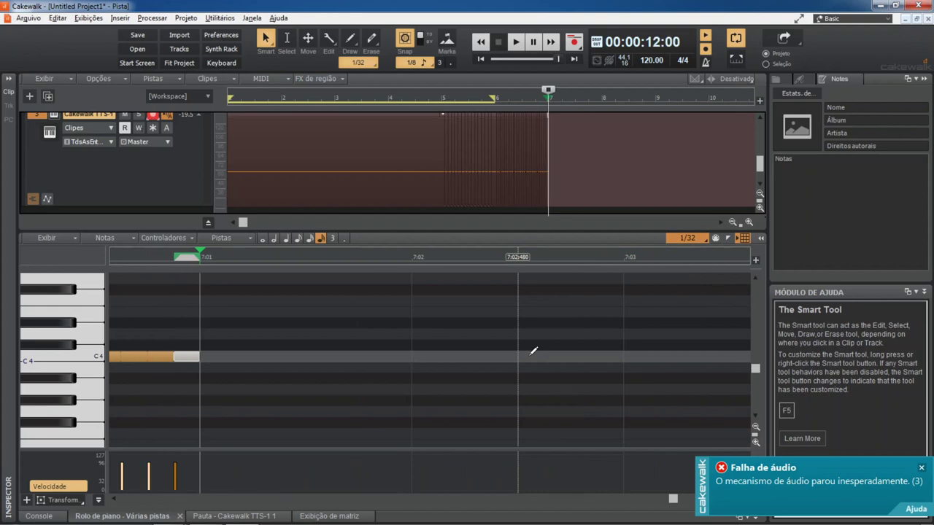
key("alt+4")
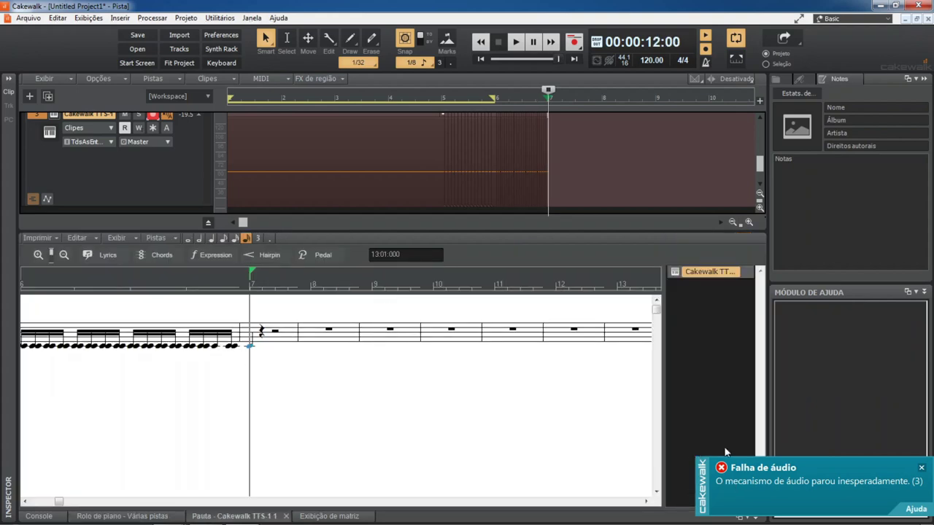
left_click(923, 469)
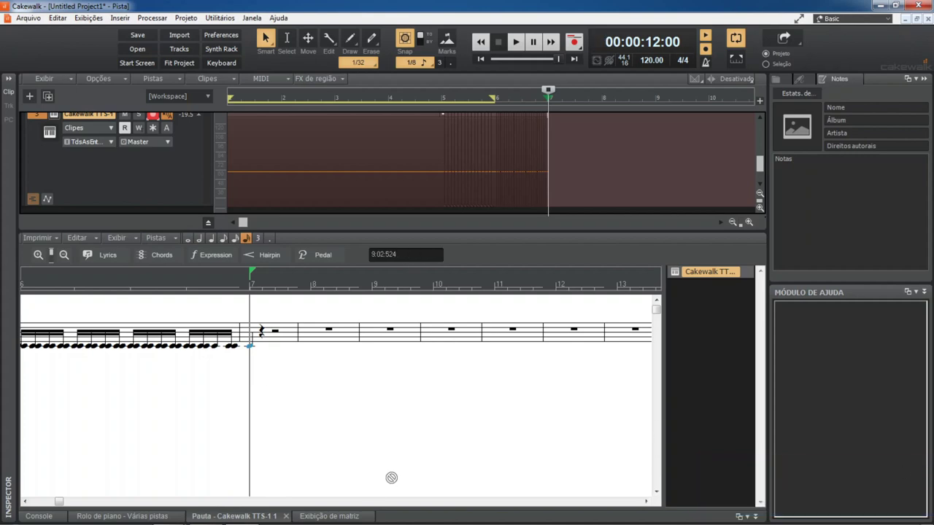
mouse_move(52, 255)
left_mouse_down()
mouse_move(56, 277)
mouse_move(55, 264)
left_mouse_up()
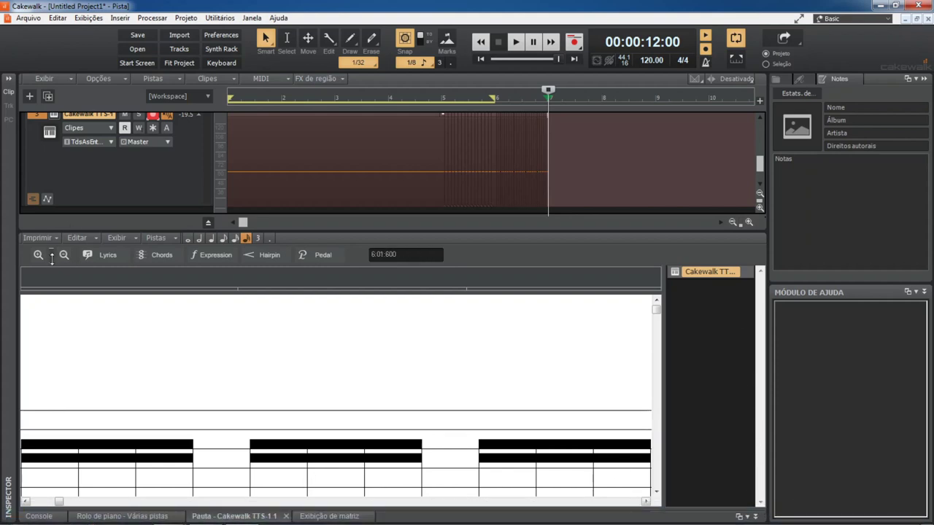
left_click_drag(51, 255, 57, 292)
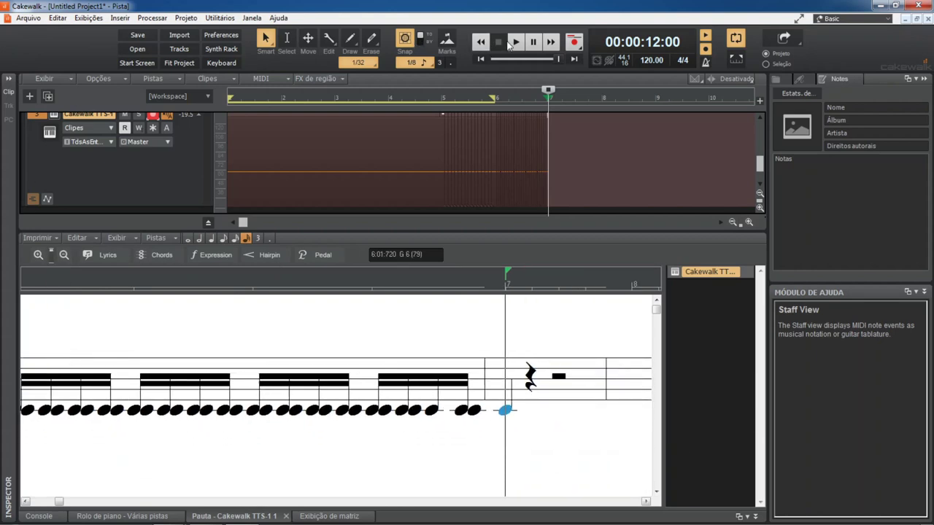
Step: Play from the start in the staff view, extend the loop region to the end of measure 6, stop, and show measures 2 to 6
left_click(483, 42)
left_click(515, 42)
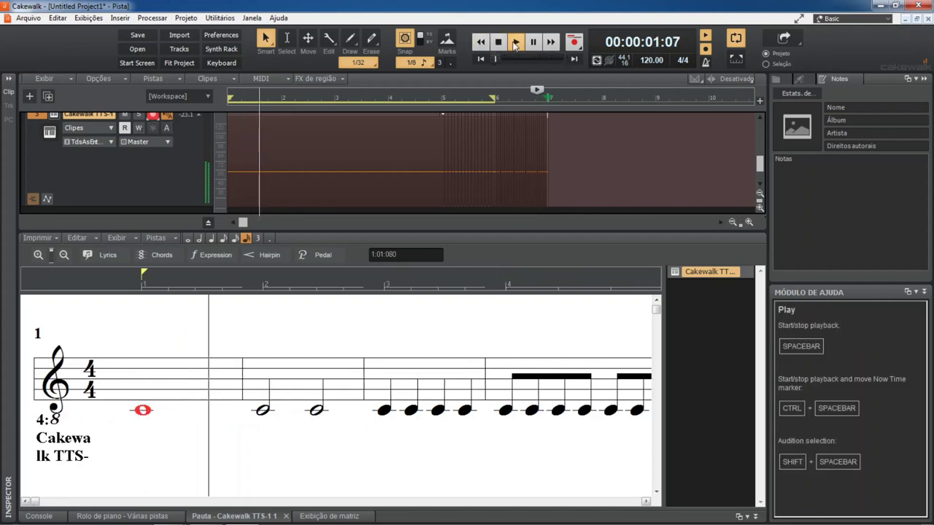
left_click_drag(51, 255, 57, 323)
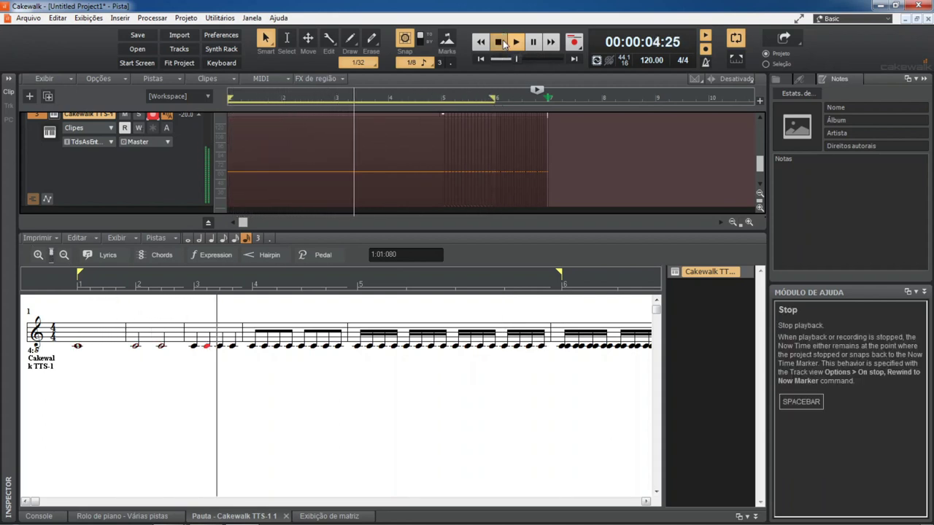
left_click(499, 41)
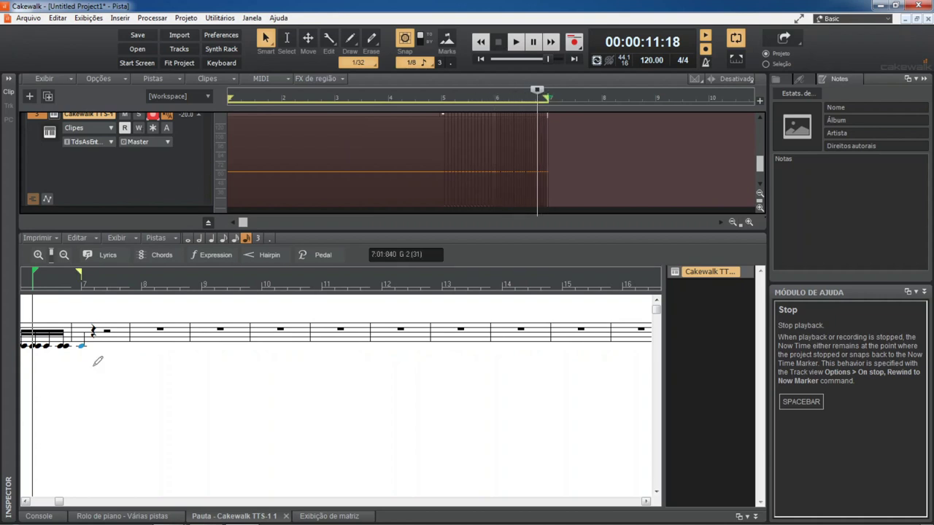
left_click_drag(61, 501, 40, 502)
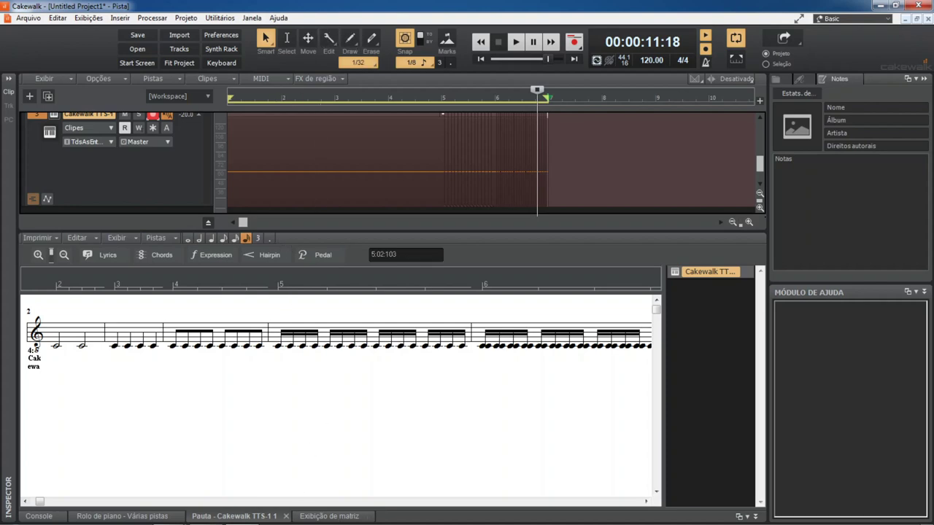
Step: Minimize OBS Studio to return to Cakewalk and show measures 4 to 7 in the staff view
left_click(207, 514)
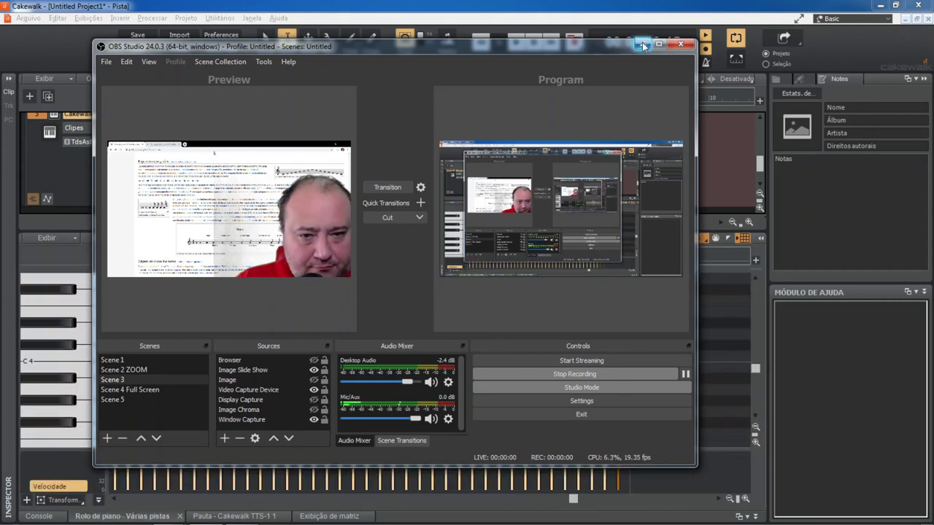
left_click(642, 46)
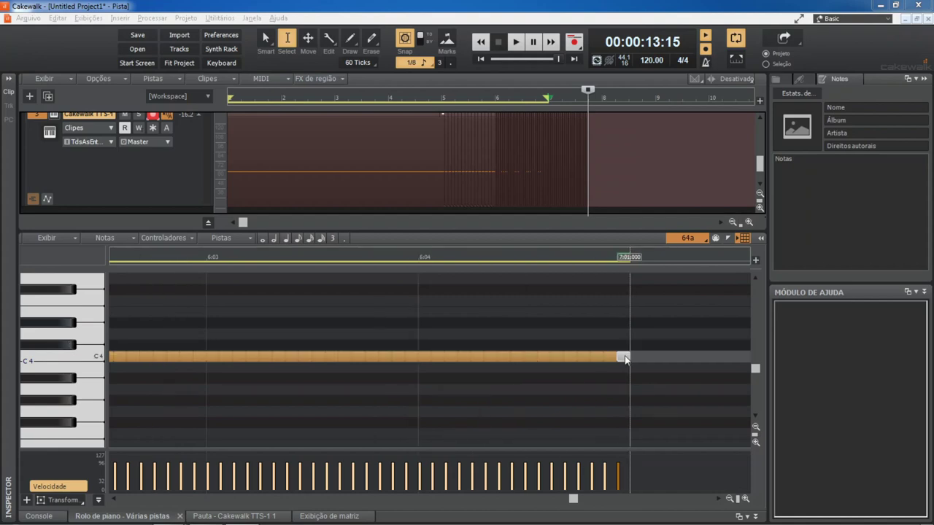
key("alt+4")
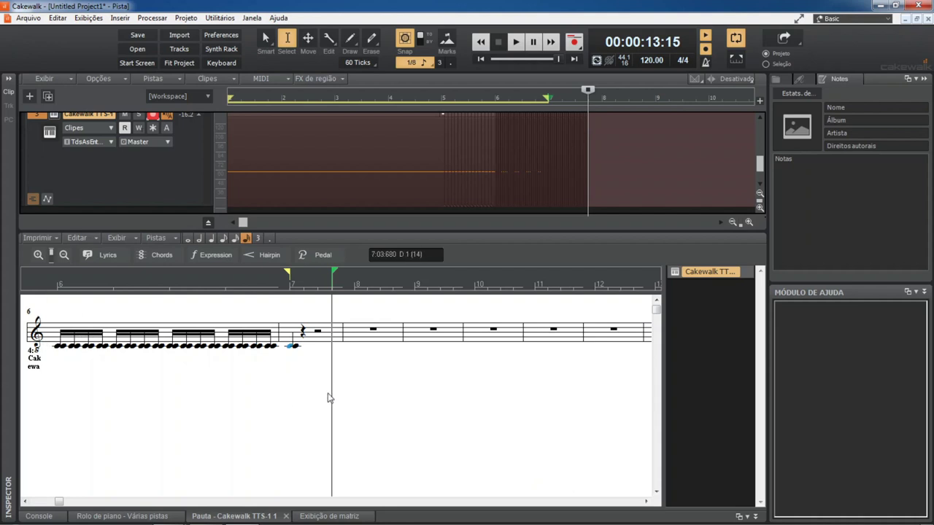
left_click_drag(60, 504, 53, 506)
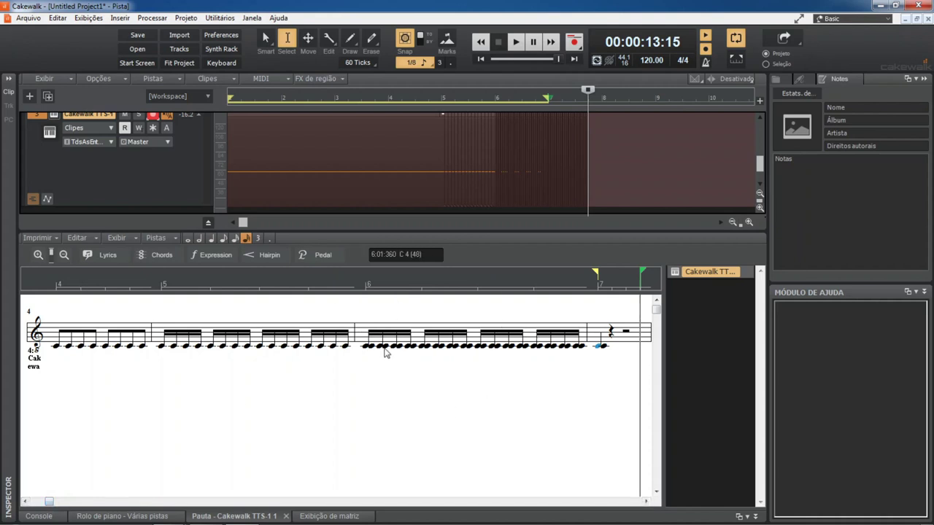
mouse_move(286, 524)
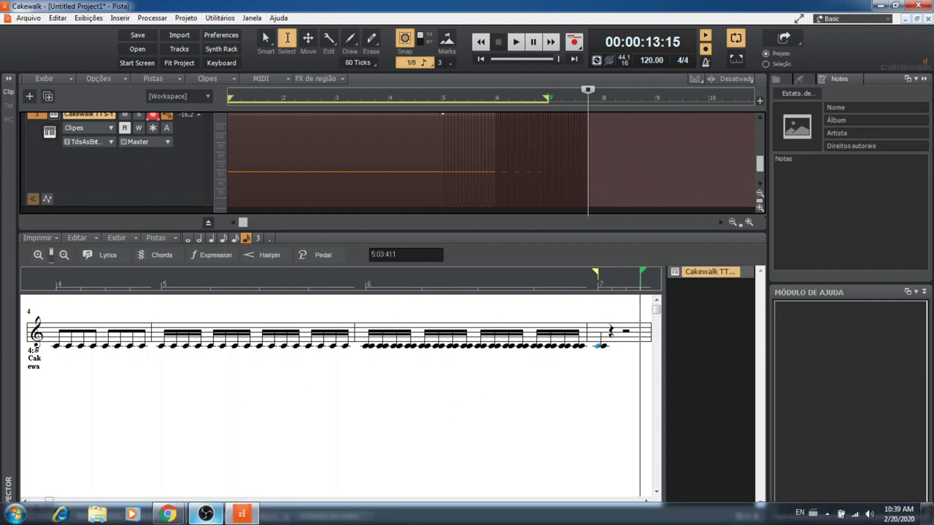
left_click(205, 516)
left_click(586, 372)
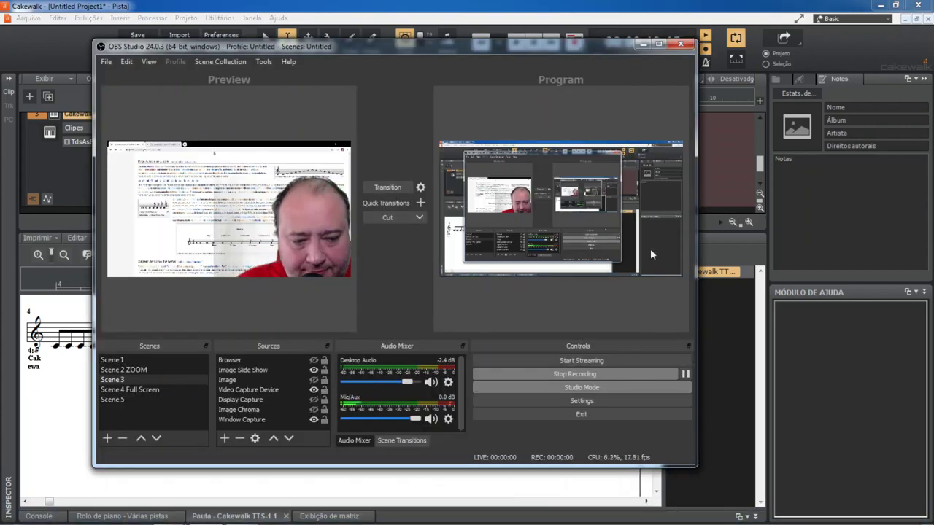
left_click(642, 45)
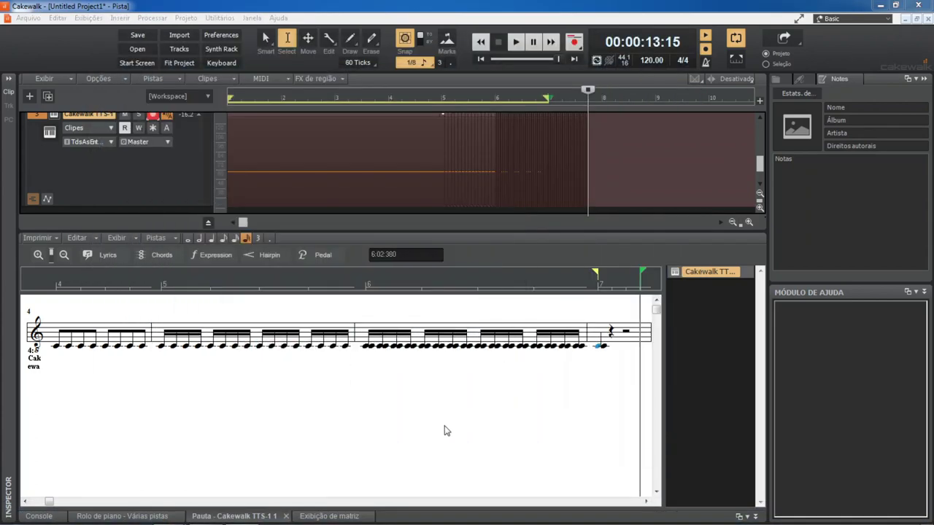
Step: Compare the end of measure 6 in the piano roll and staff views, and play the looped measures from the start before stopping
key("alt+3")
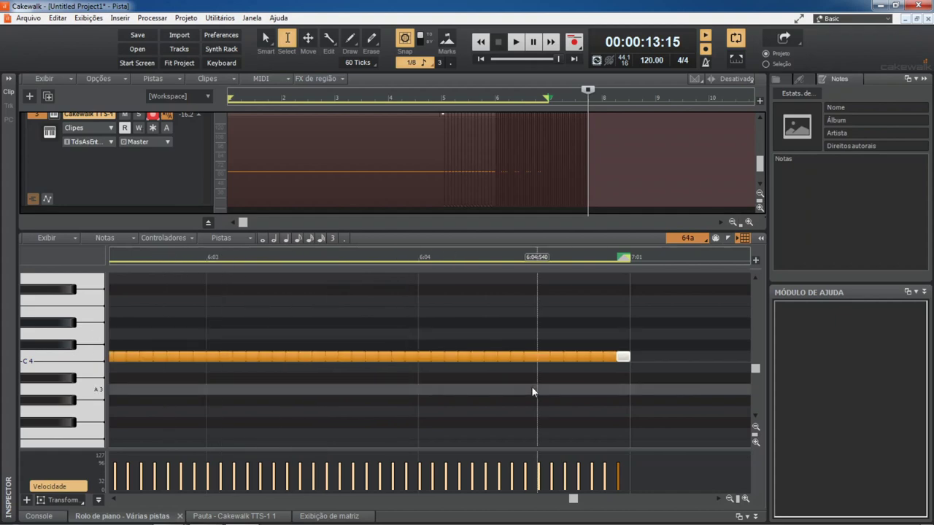
key("alt+4")
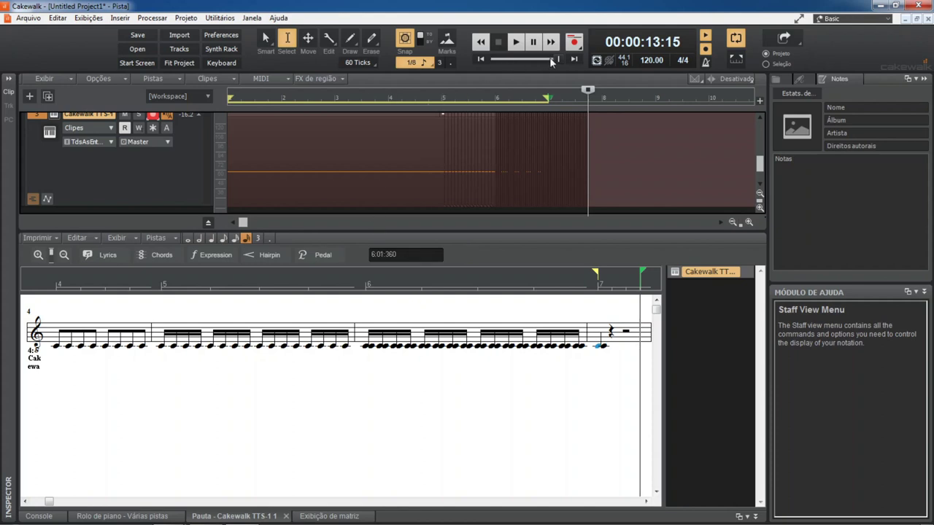
key("w")
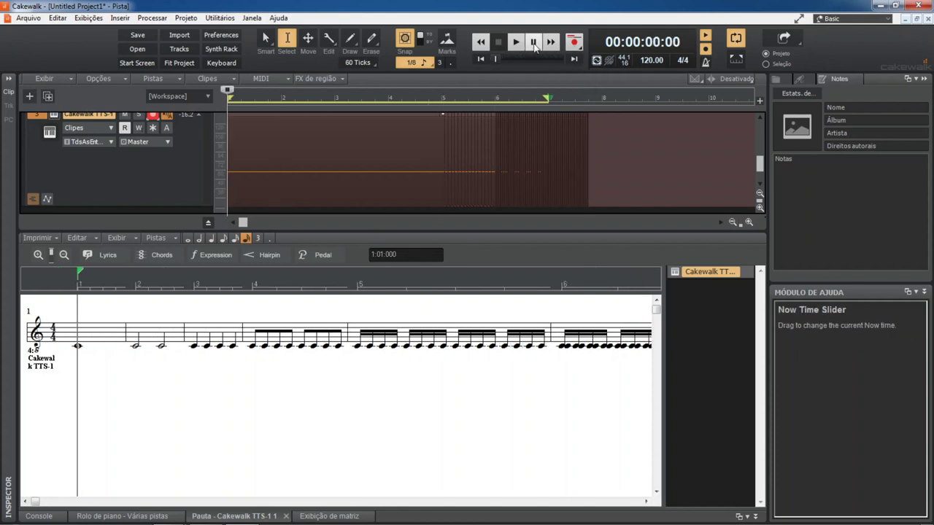
left_click(517, 43)
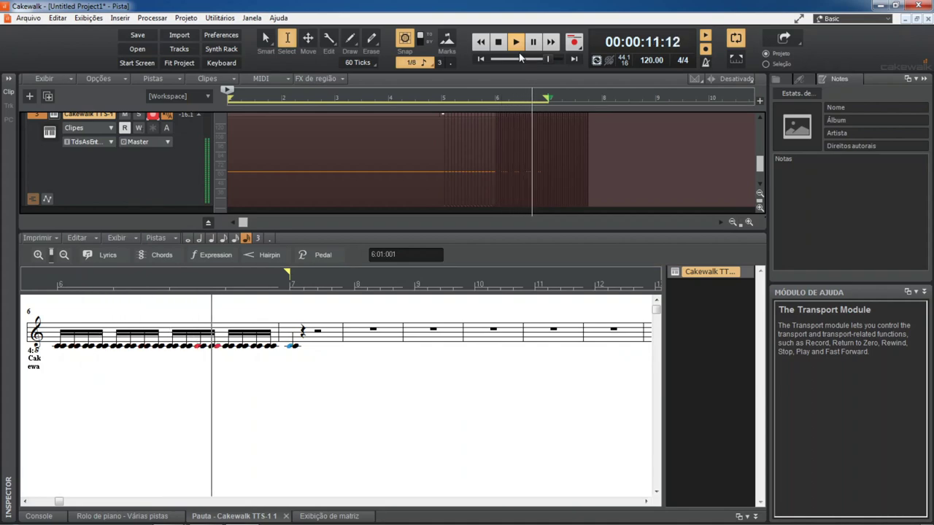
left_click_drag(520, 57, 492, 58)
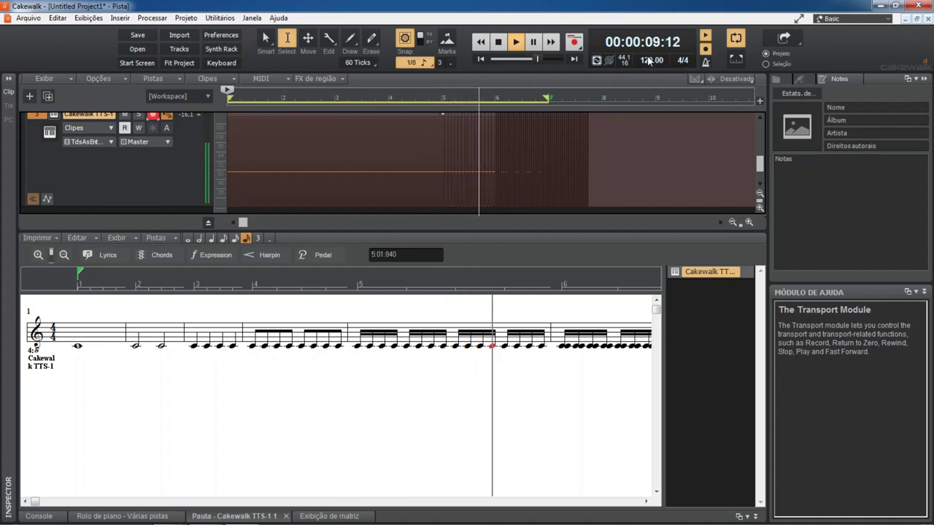
left_click(498, 43)
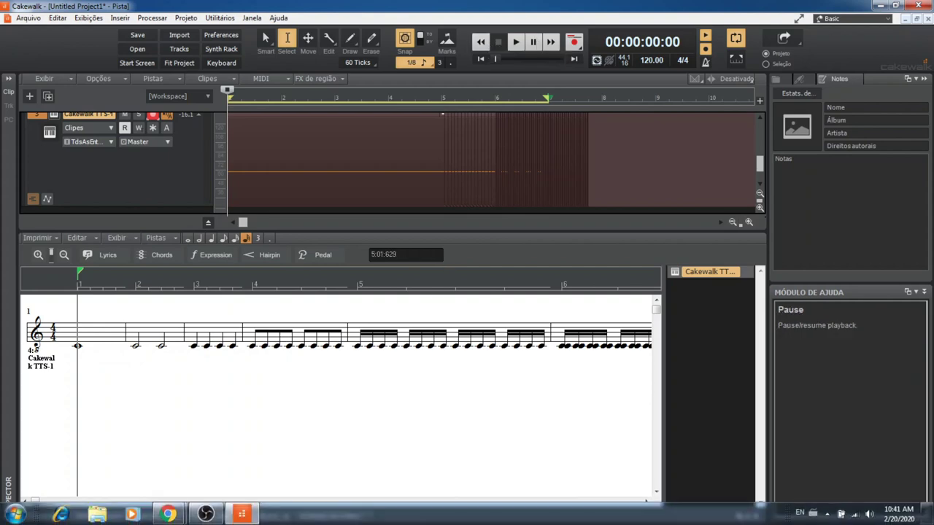
Step: Switch to the Nota musical article on Wikipedia in Chrome and clear the text selection in the note duration paragraph
left_click(206, 517)
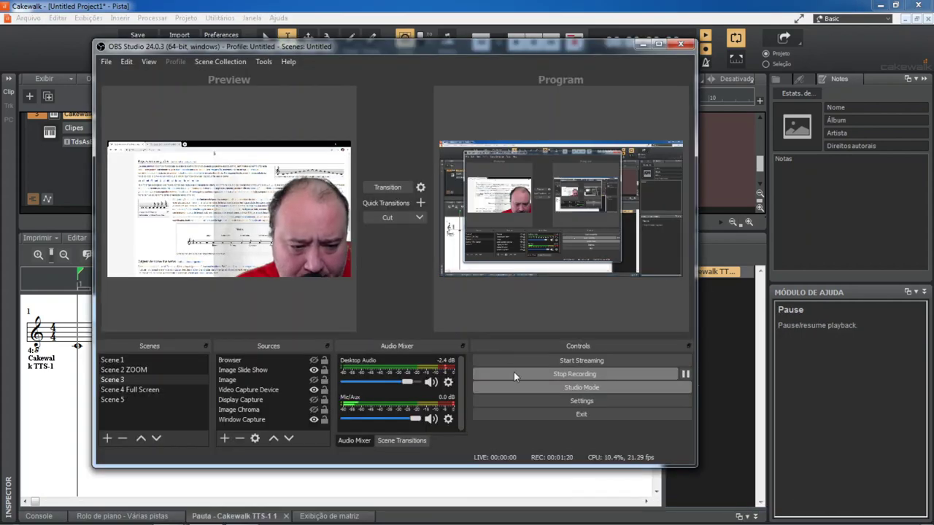
left_click(514, 372)
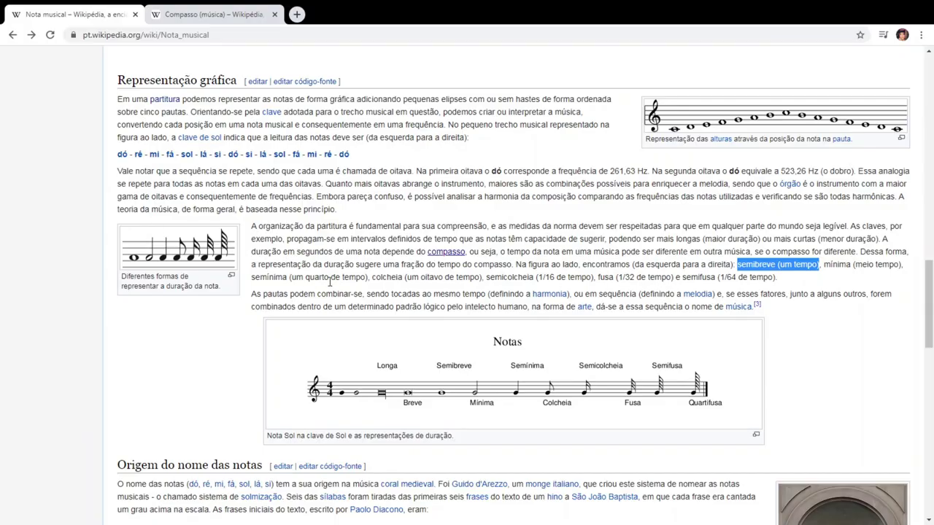
left_click(847, 339)
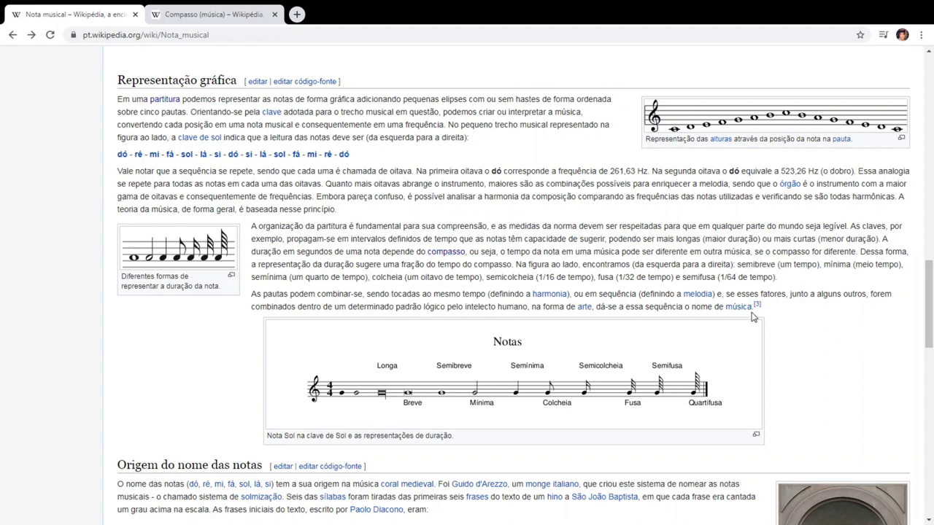